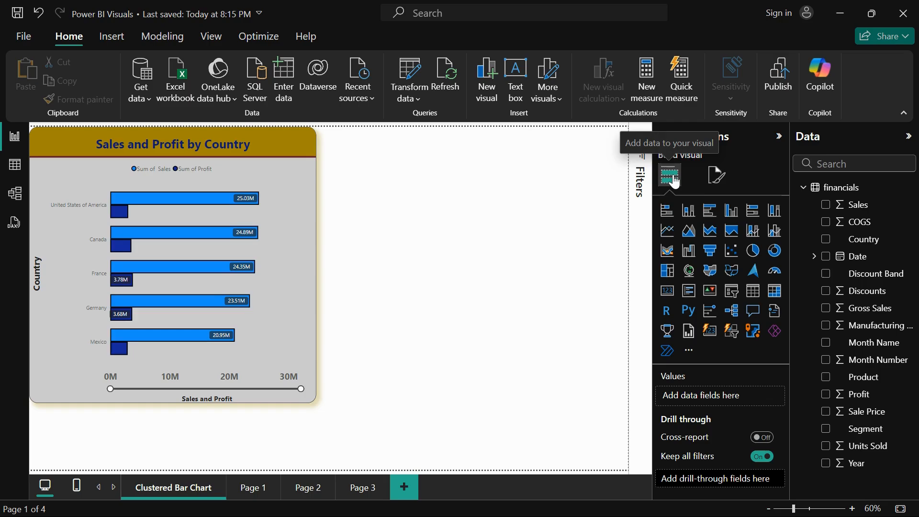
# Insert a stacked bar chart beside the Sales and Profit by Country chart and enlarge it to match that chart's size
pyautogui.click(666, 211)
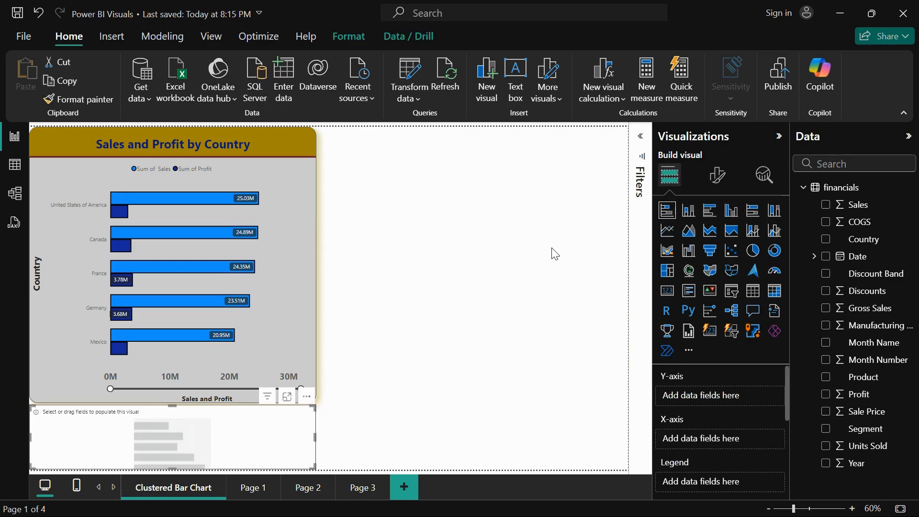
pyautogui.moveTo(261, 421); pyautogui.dragTo(560, 142)
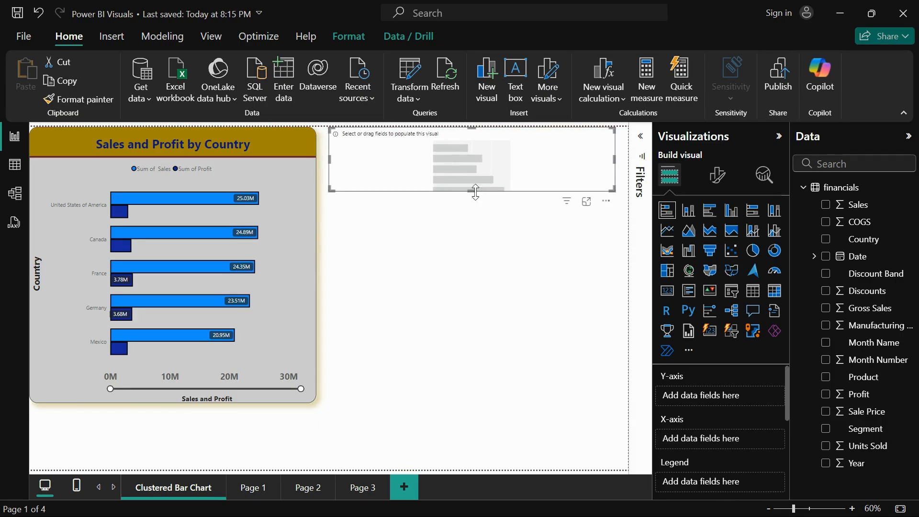
pyautogui.moveTo(474, 191); pyautogui.dragTo(483, 406)
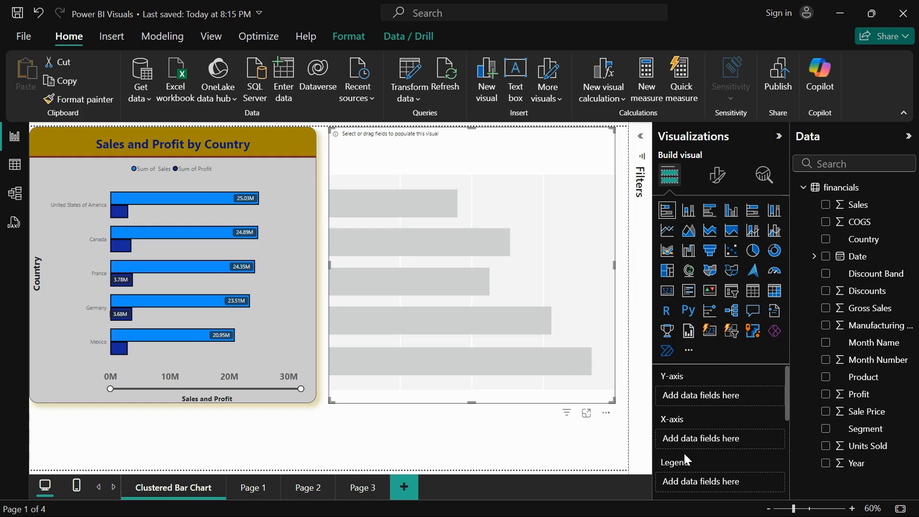
pyautogui.scroll(-3, 684, 452)
pyautogui.scroll(-2, 695, 473)
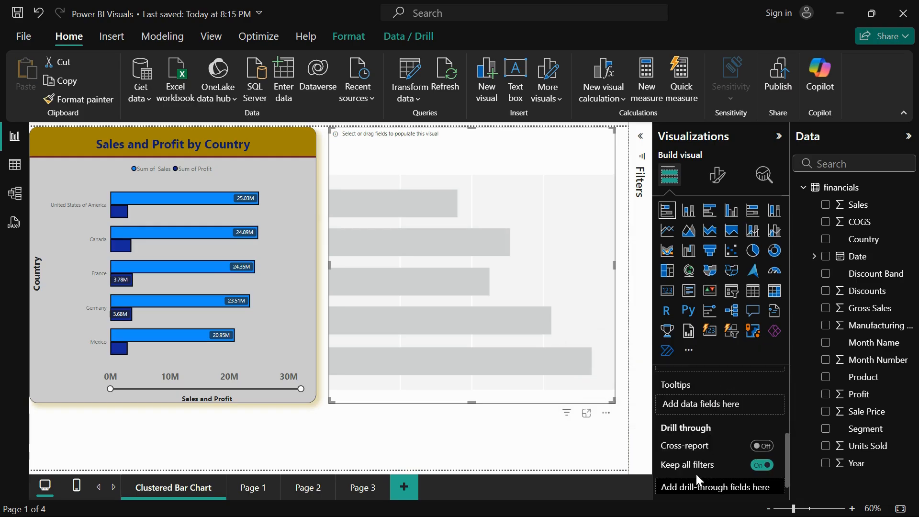
pyautogui.scroll(5, 695, 474)
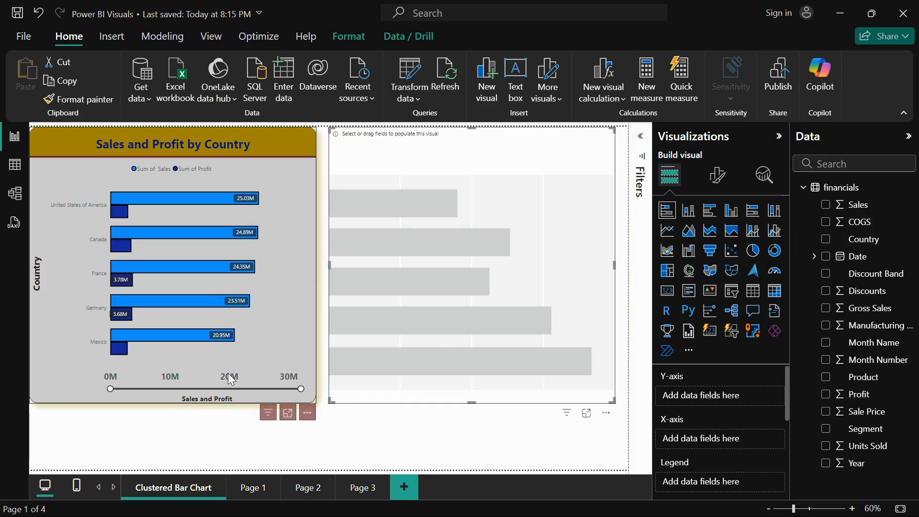
# Build the empty stacked bar chart with Country on the Y-axis and Sales and Profit on the X-axis
pyautogui.click(286, 213)
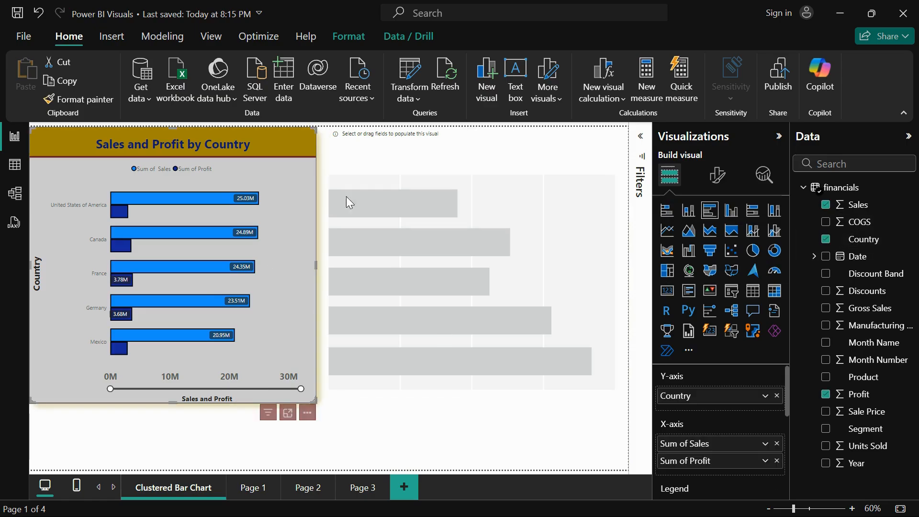
pyautogui.click(552, 272)
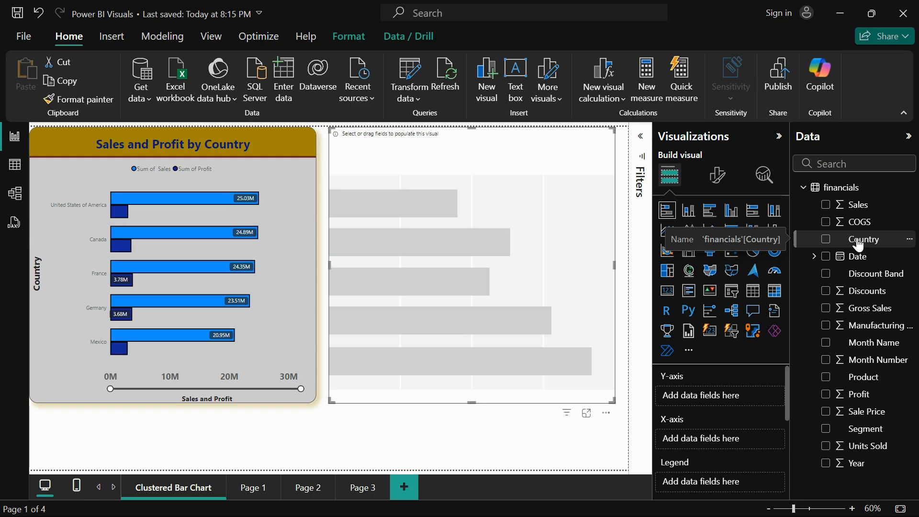
pyautogui.moveTo(859, 245); pyautogui.dragTo(717, 397)
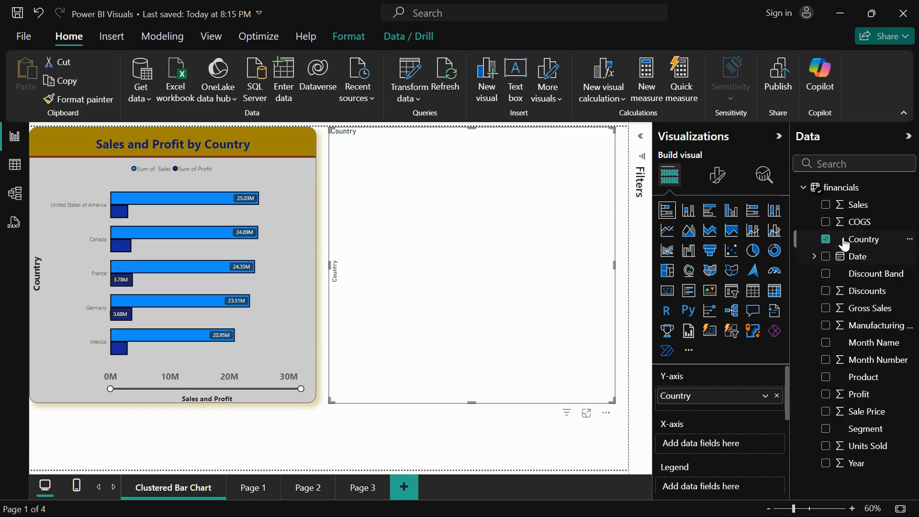
pyautogui.click(826, 209)
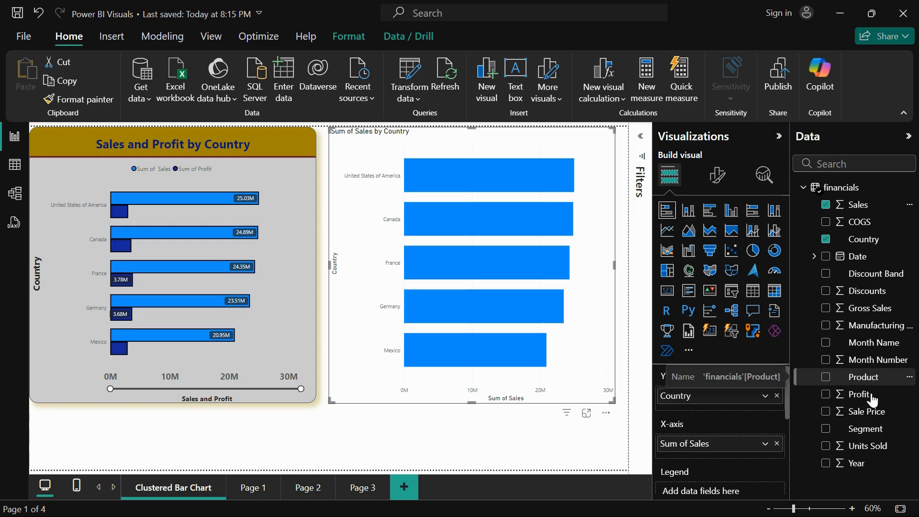
pyautogui.moveTo(872, 400); pyautogui.dragTo(739, 456)
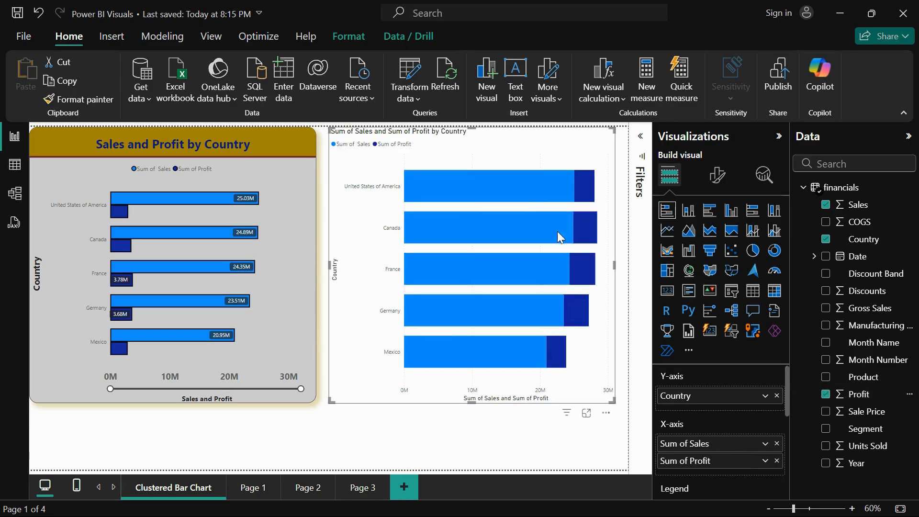
# Compare how the clustered and stacked bar charts show profit by inspecting their bars and highlighting the Sum of Profit series in each
pyautogui.moveTo(580, 189)
pyautogui.click(237, 152)
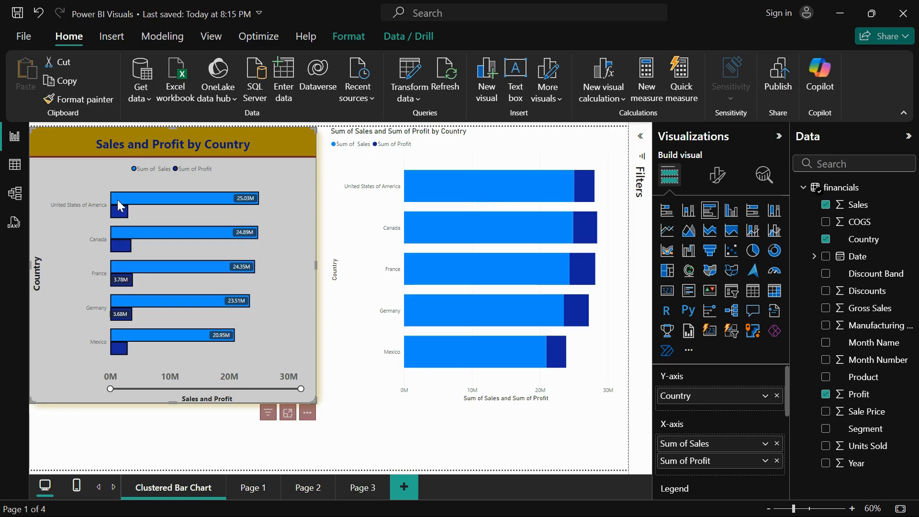
pyautogui.moveTo(116, 209)
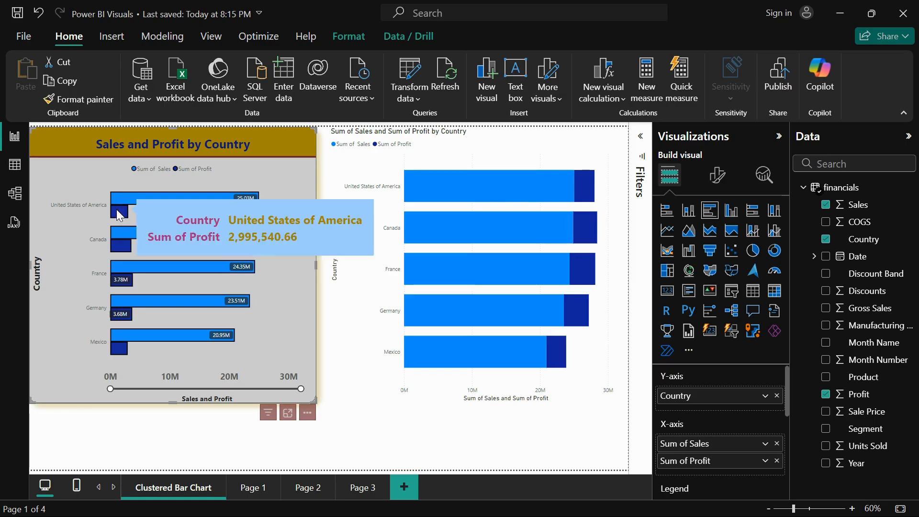
pyautogui.click(186, 175)
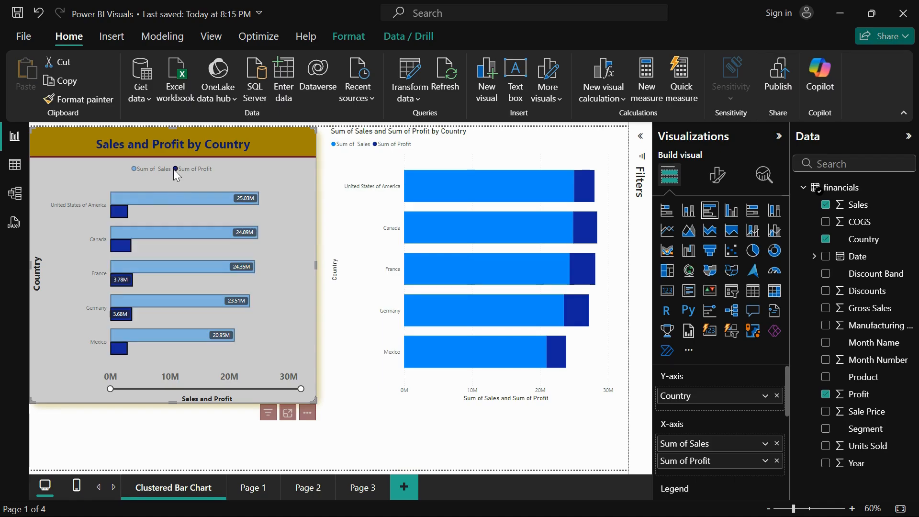
pyautogui.click(171, 171)
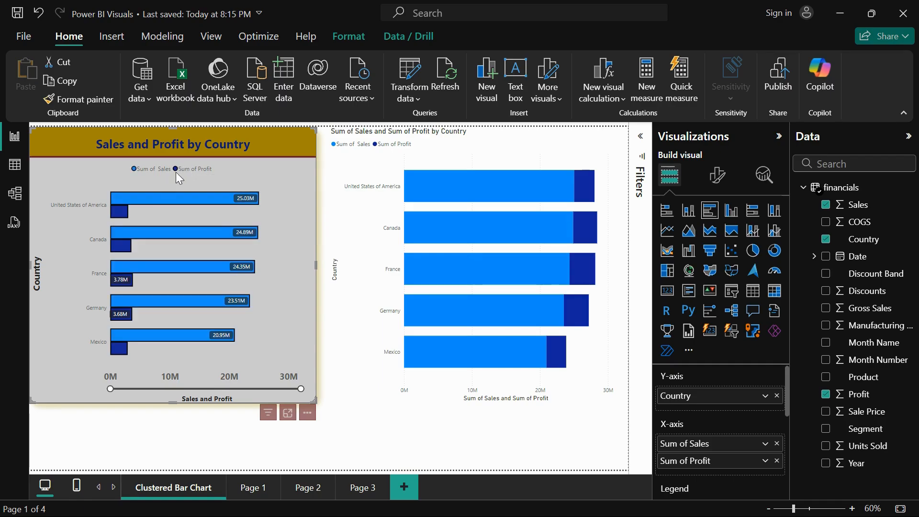
pyautogui.moveTo(133, 194)
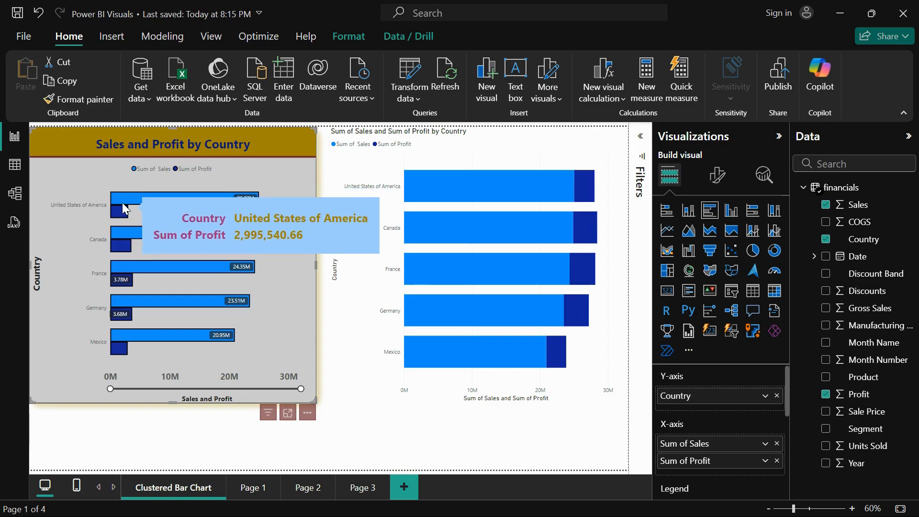
pyautogui.click(396, 144)
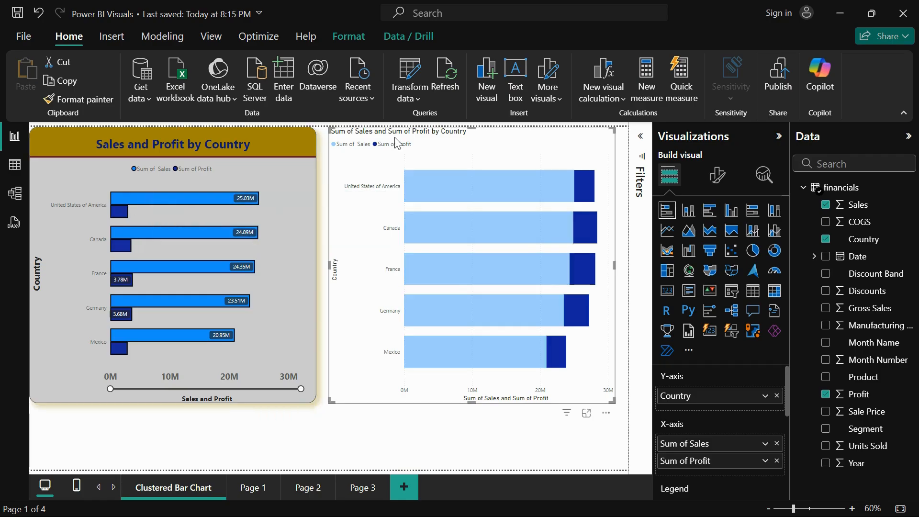
pyautogui.click(397, 143)
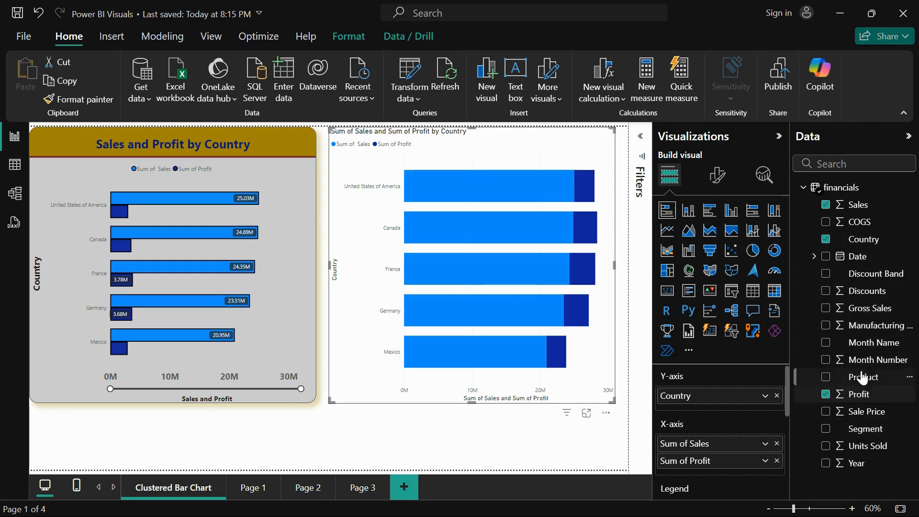
# Add COGS to the X-axis of both the stacked bar chart and the clustered bar chart
pyautogui.moveTo(859, 223); pyautogui.dragTo(726, 476)
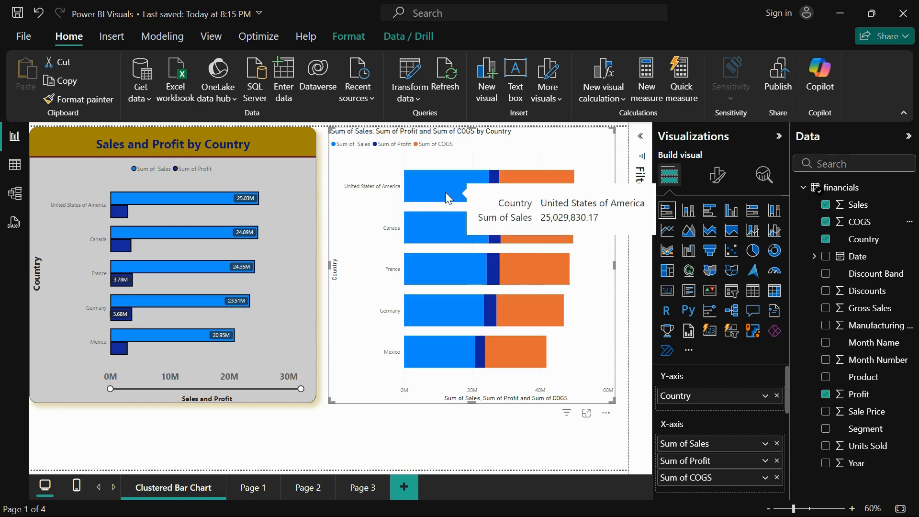
pyautogui.moveTo(513, 190)
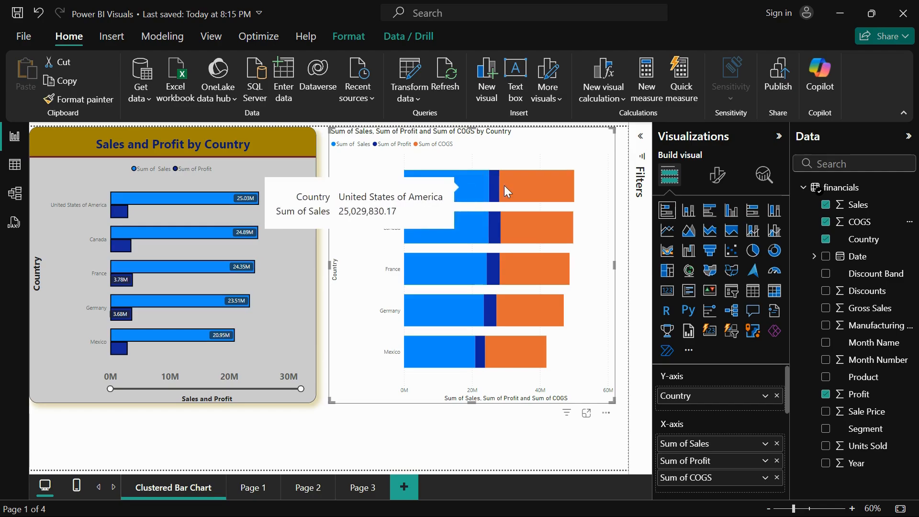
pyautogui.click(284, 176)
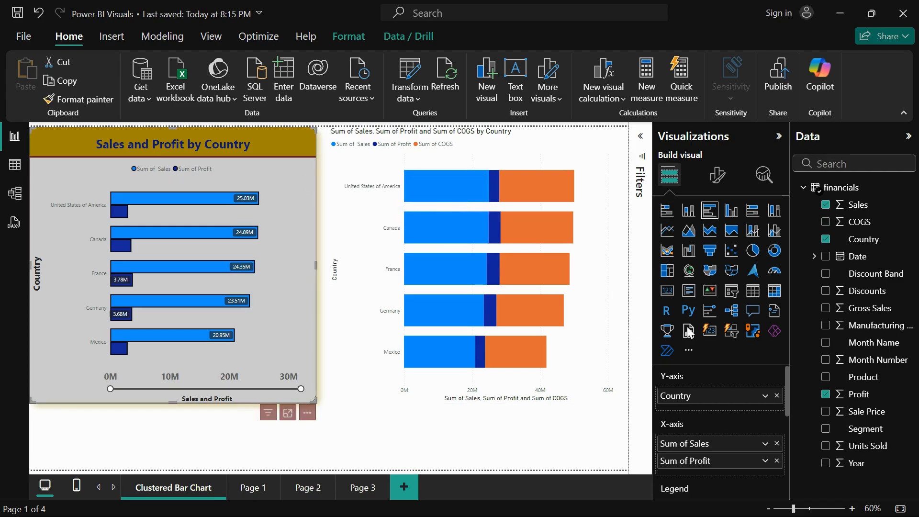
pyautogui.moveTo(856, 223); pyautogui.dragTo(715, 472)
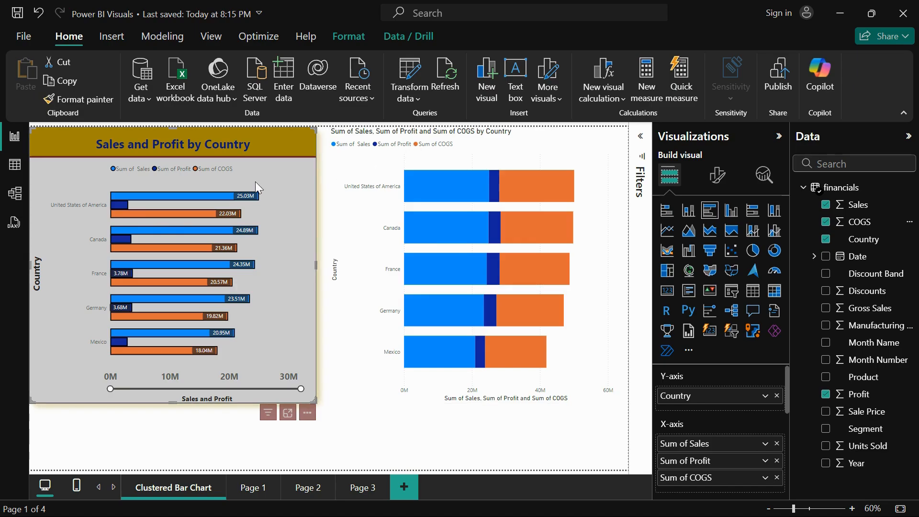
# Highlight the Sum of Profit series in the stacked bar chart to examine it, and clear the highlight
pyautogui.click(395, 151)
pyautogui.click(394, 145)
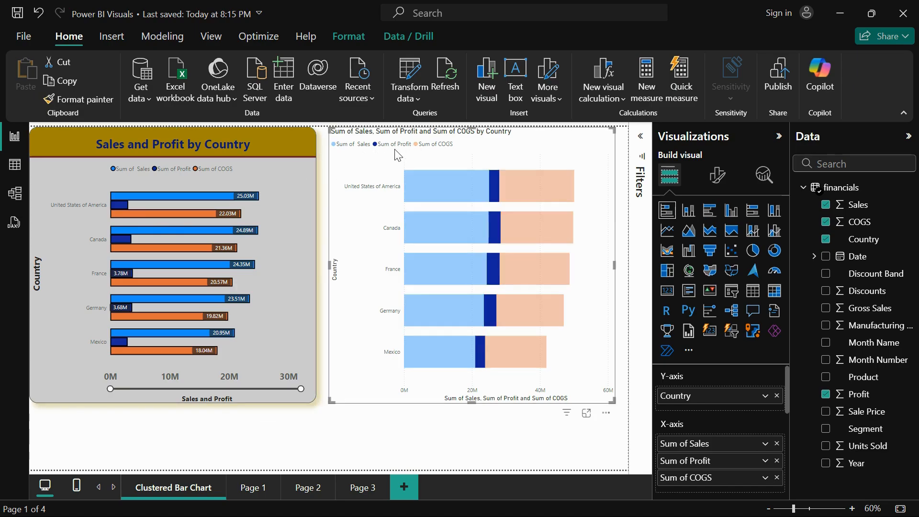
pyautogui.click(395, 145)
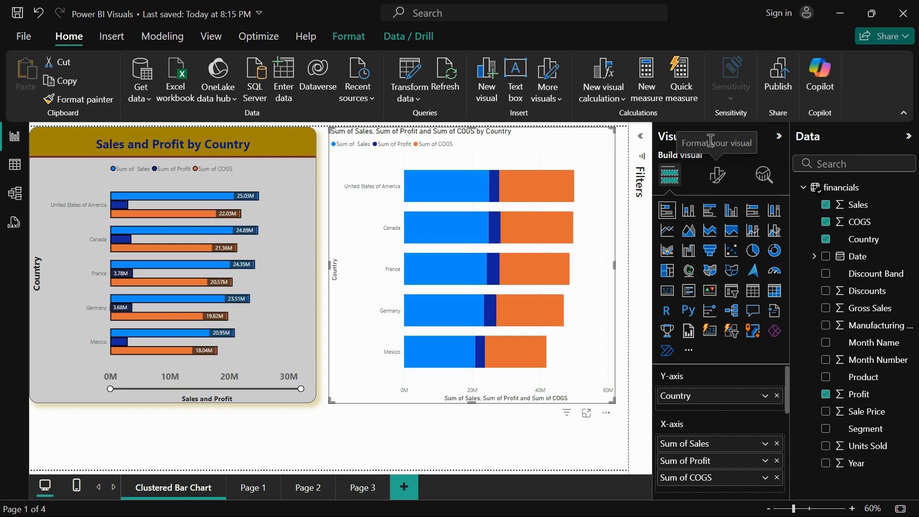
# Format the stacked bar chart's Y-axis values with the bold Segoe UI font at size 14
pyautogui.click(716, 177)
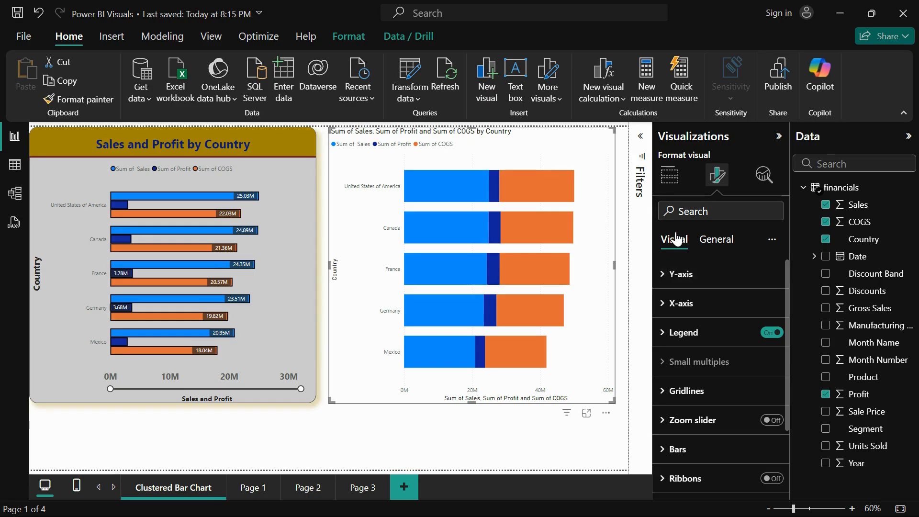
pyautogui.click(676, 276)
pyautogui.scroll(-1, 683, 322)
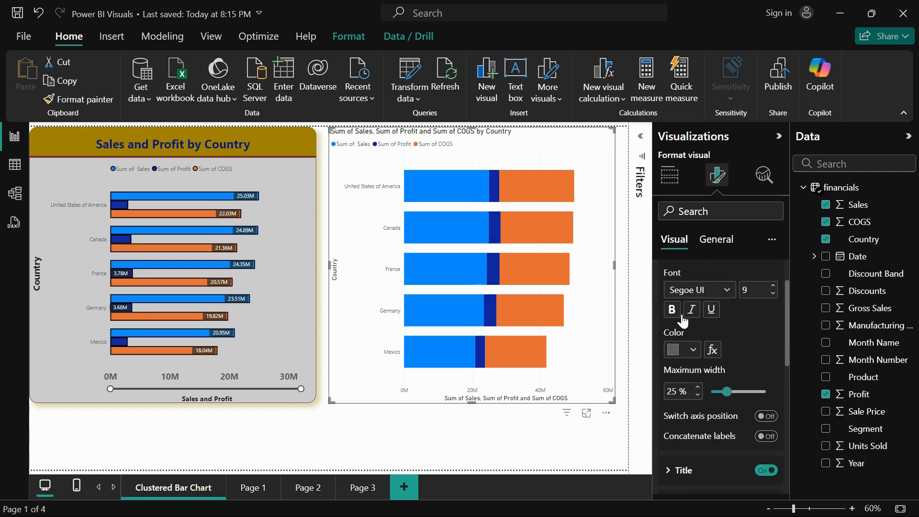
pyautogui.scroll(1, 718, 326)
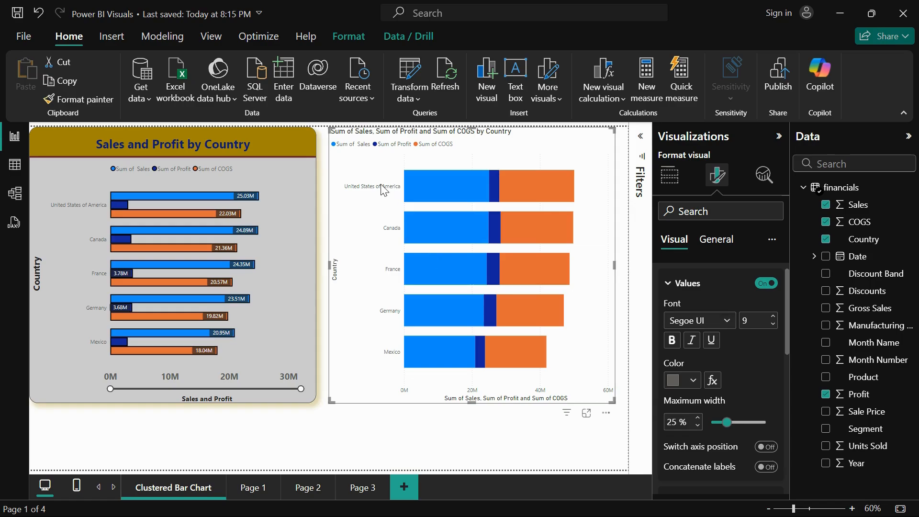
pyautogui.click(702, 326)
pyautogui.click(704, 256)
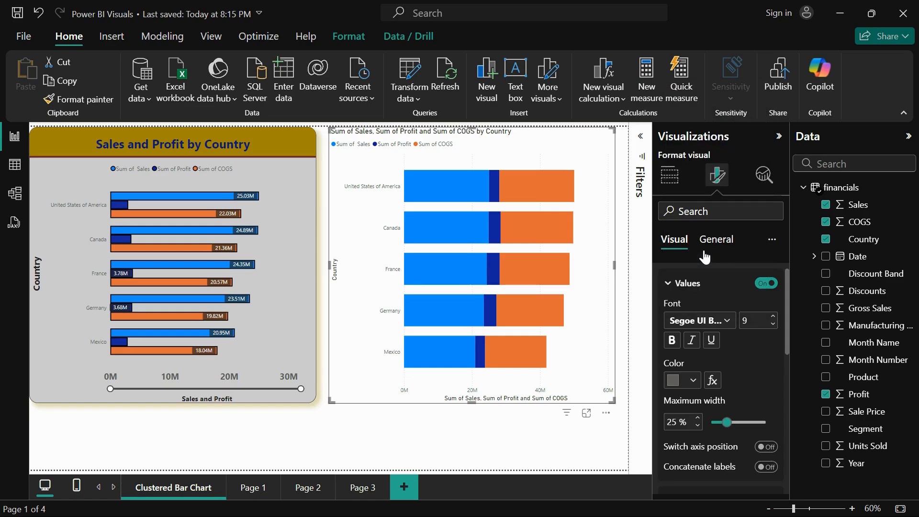
pyautogui.click(773, 325)
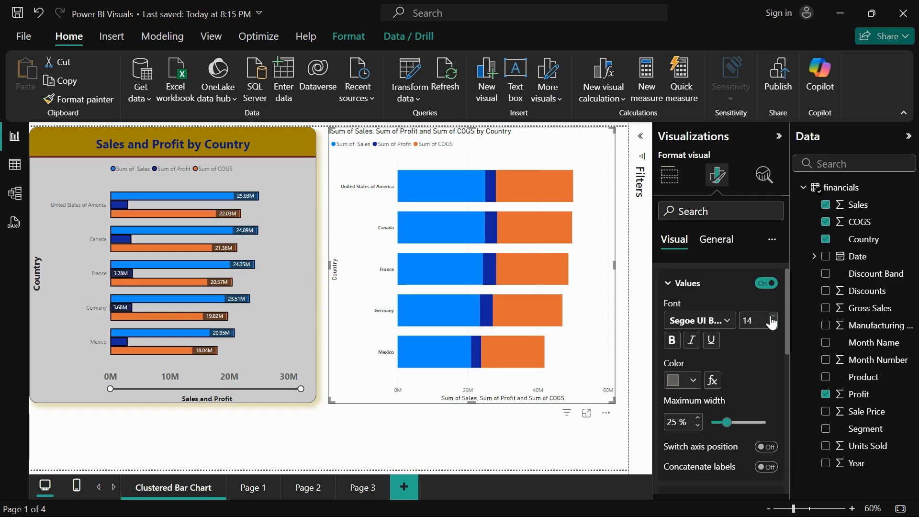
# Try italic on the Y-axis values, turn it off again, and set their color to dark blue
pyautogui.click(691, 343)
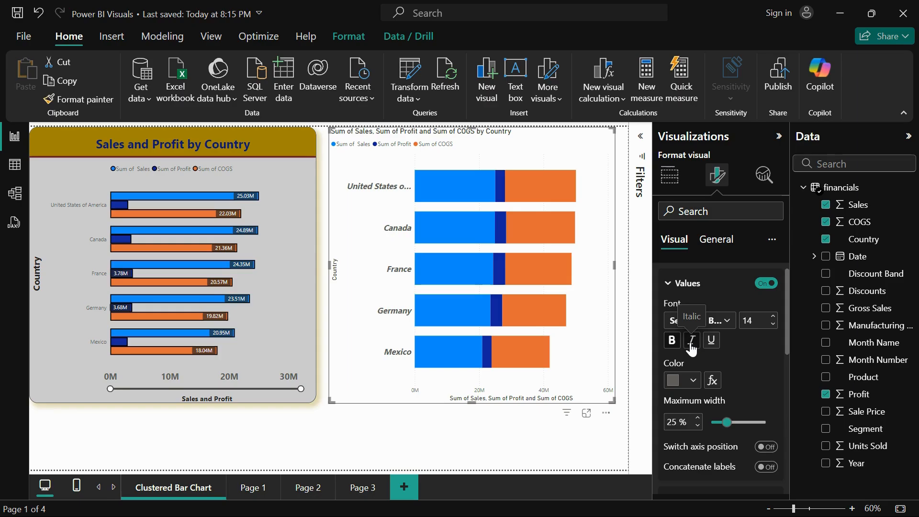
pyautogui.click(690, 344)
pyautogui.click(690, 378)
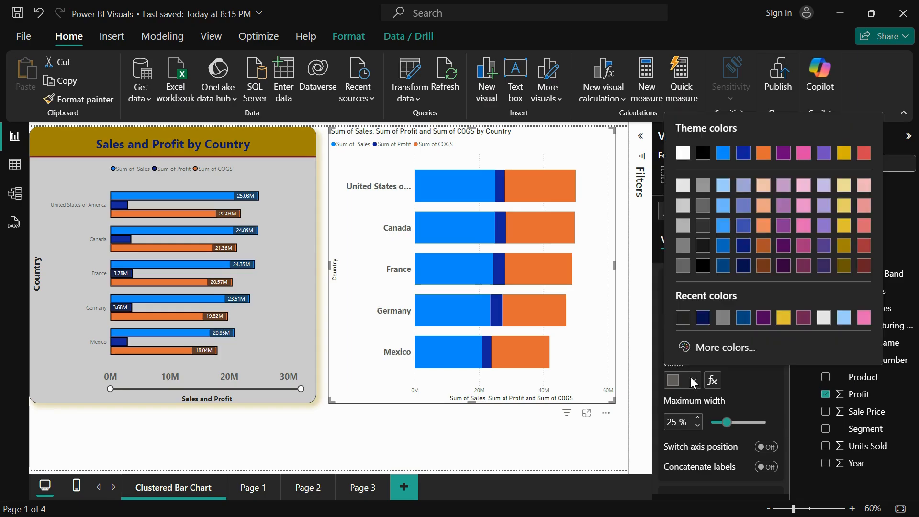
pyautogui.click(745, 246)
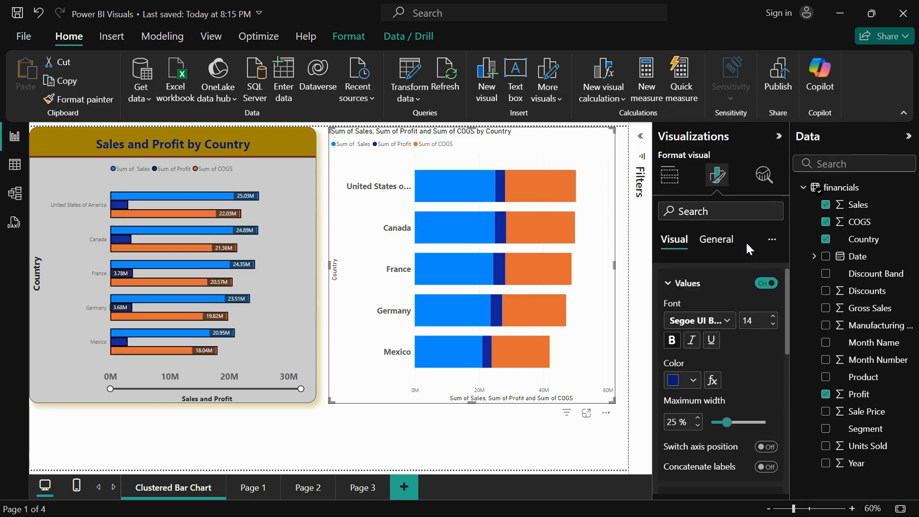
# Try a 35% maximum width for the Y-axis values, set it to 24%, and turn on Switch axis position
pyautogui.scroll(-2, 722, 335)
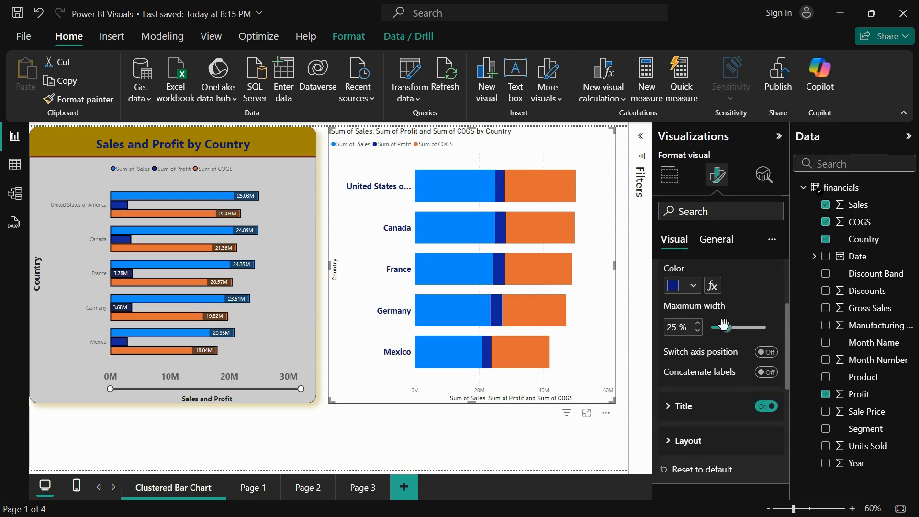
pyautogui.moveTo(724, 327); pyautogui.dragTo(742, 326)
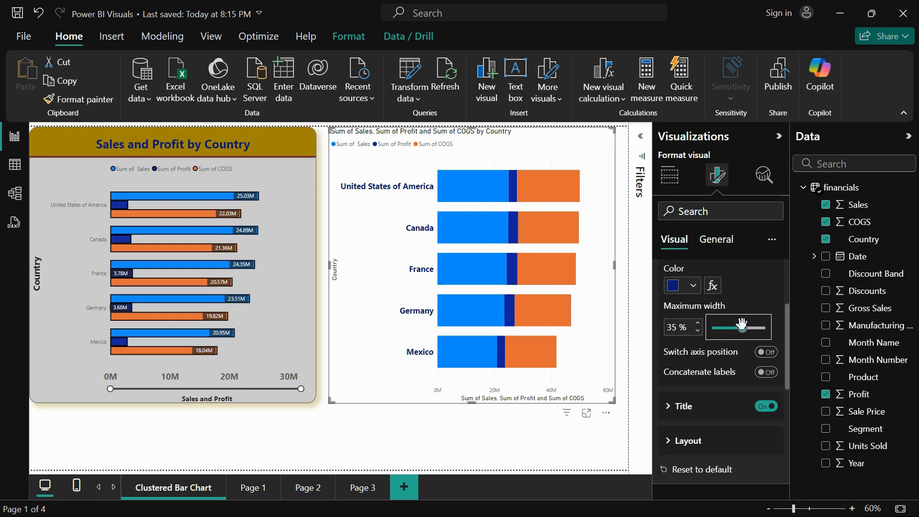
pyautogui.moveTo(741, 328)
pyautogui.mouseDown()
pyautogui.moveTo(718, 328)
pyautogui.moveTo(726, 327)
pyautogui.mouseUp()
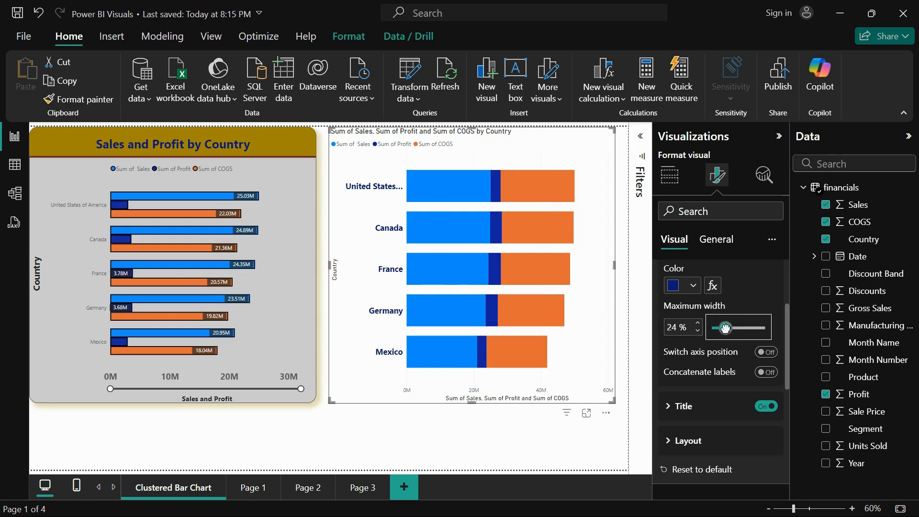
pyautogui.click(771, 358)
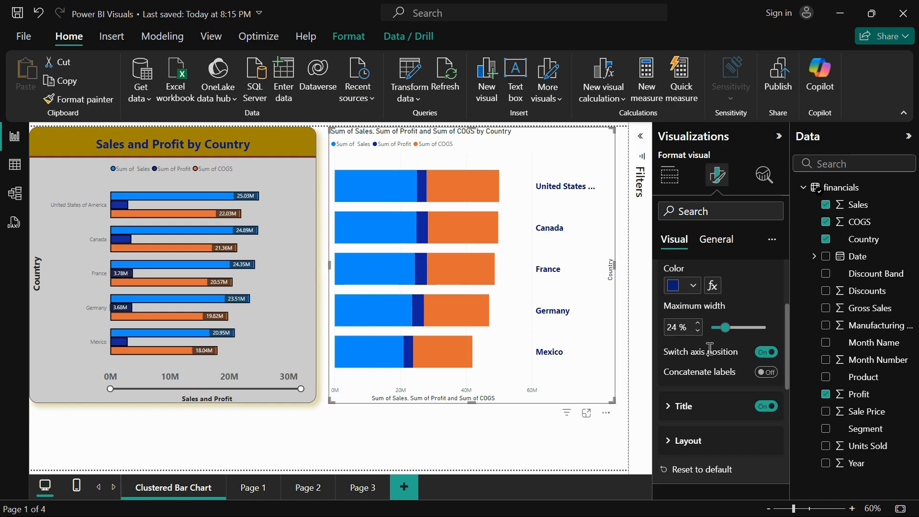
# Turn off Switch axis position and set the Y-axis title text to Countries with the Show title only style
pyautogui.click(763, 355)
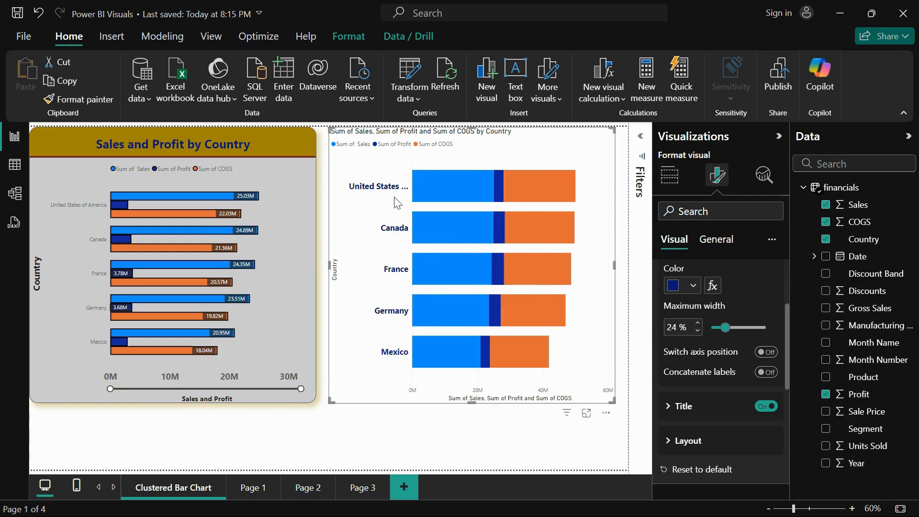
pyautogui.click(670, 405)
pyautogui.scroll(-3, 710, 407)
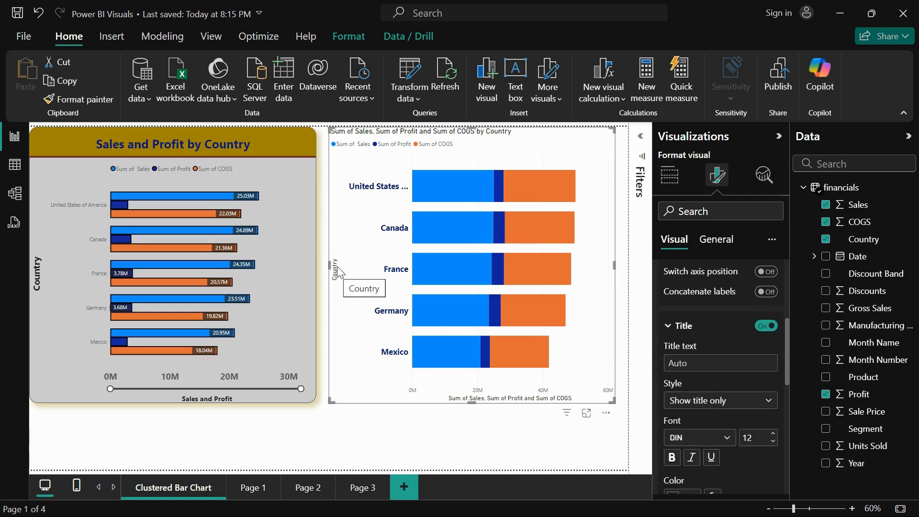
pyautogui.click(691, 364)
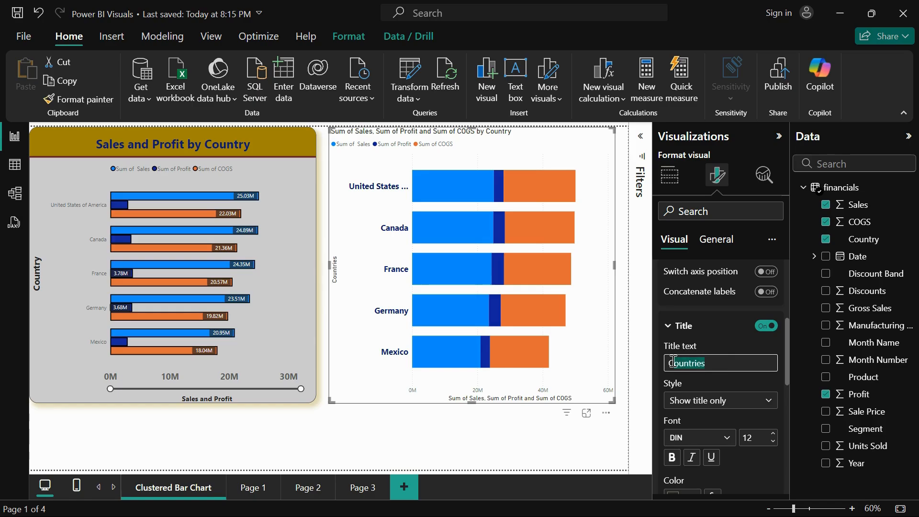
pyautogui.click(688, 407)
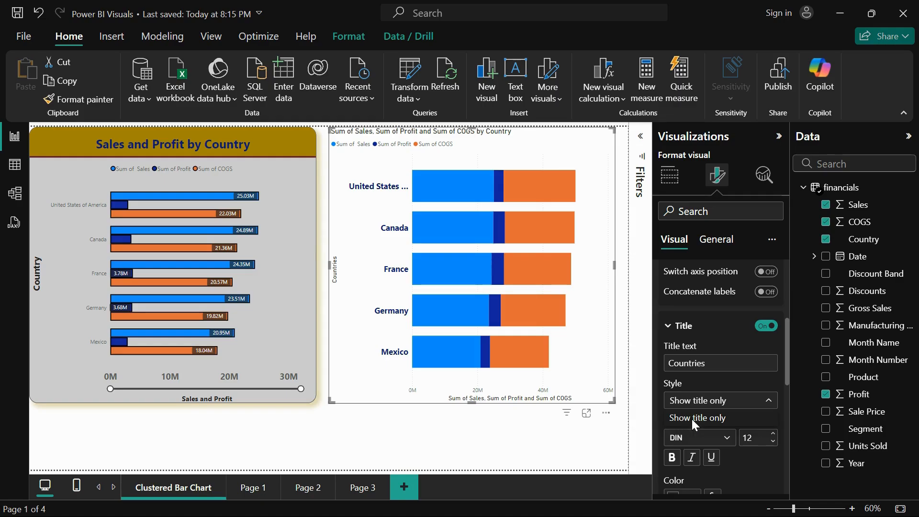
pyautogui.click(691, 418)
# Format the Y-axis title with the bold Segoe UI font at size 15 in dark orange
pyautogui.click(717, 438)
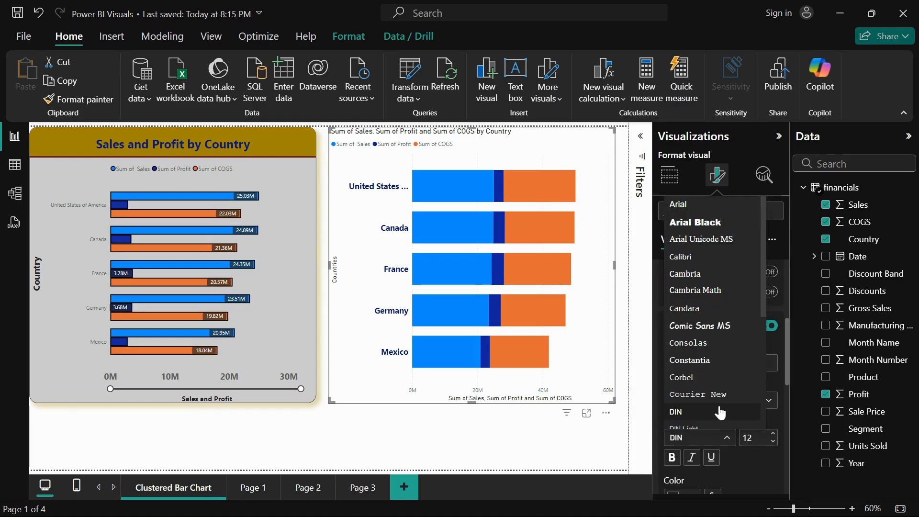
pyautogui.scroll(-5, 720, 412)
pyautogui.click(726, 317)
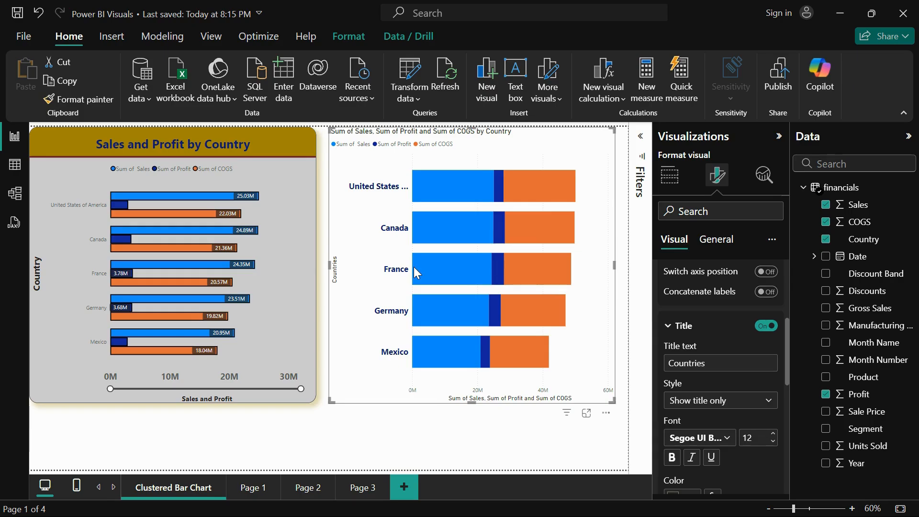
pyautogui.scroll(-3, 761, 404)
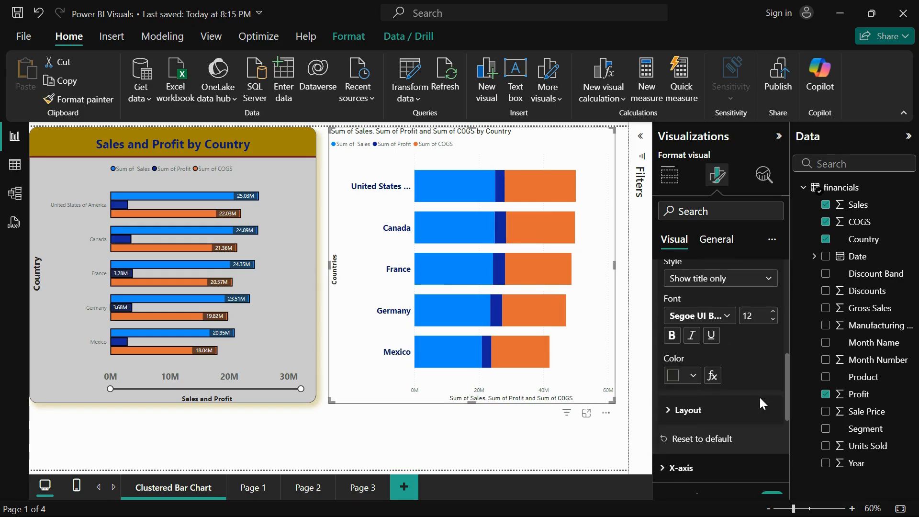
pyautogui.click(773, 314)
pyautogui.click(774, 314)
pyautogui.click(774, 314)
pyautogui.click(774, 314)
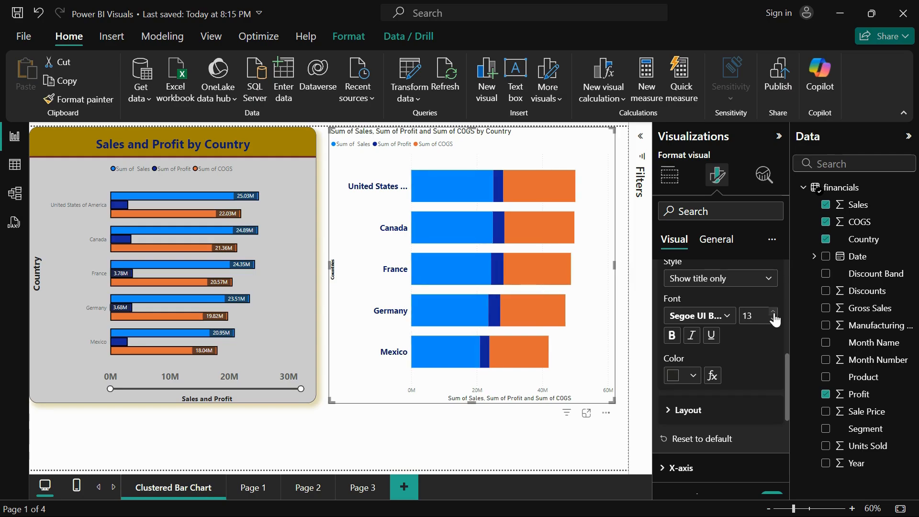
pyautogui.click(774, 314)
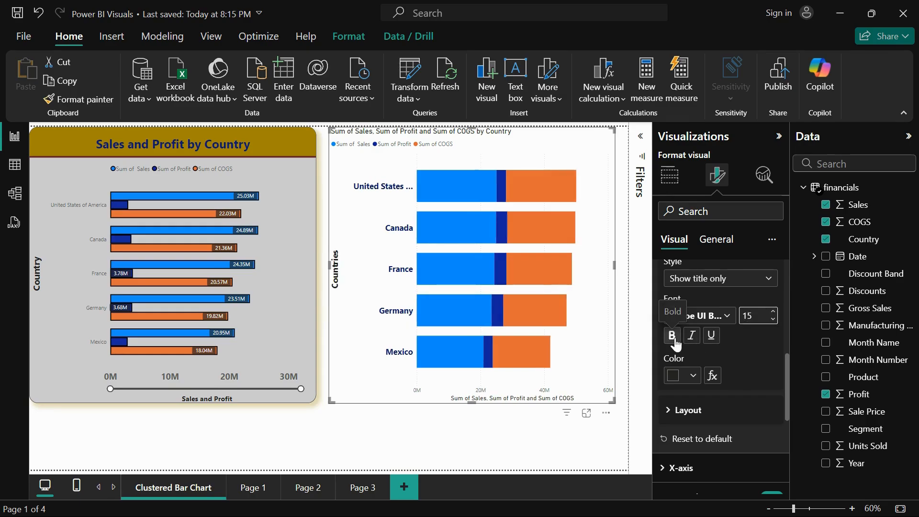
pyautogui.click(692, 375)
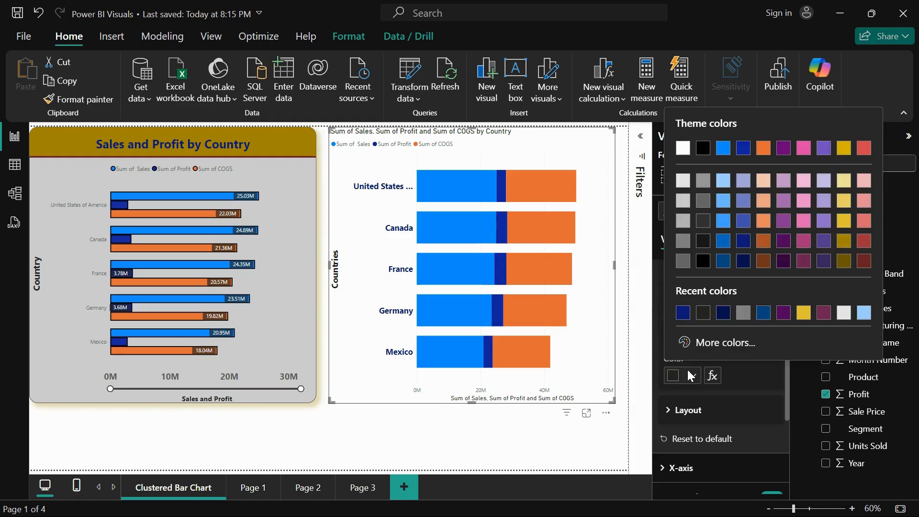
pyautogui.click(765, 243)
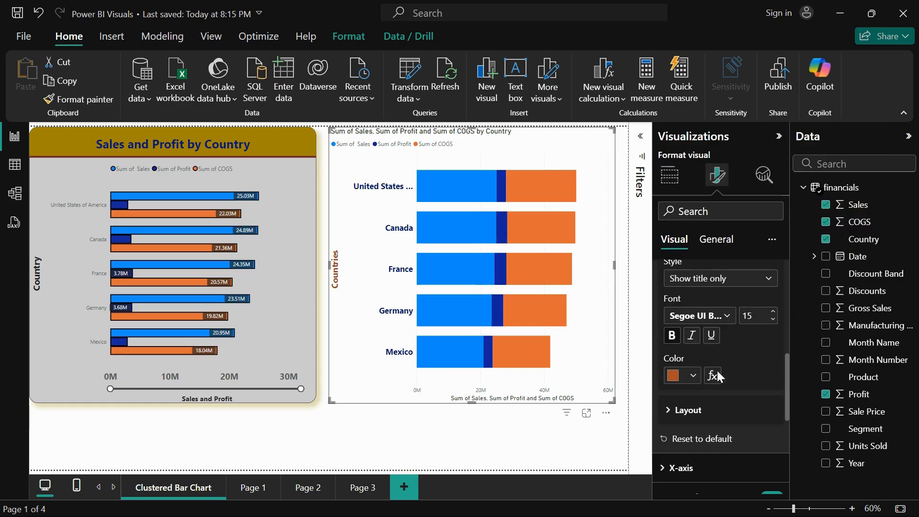
# Try minimum category heights of 179 px and 61 px in the Y-axis layout, and set it to 44 px
pyautogui.scroll(-3, 698, 325)
pyautogui.click(689, 302)
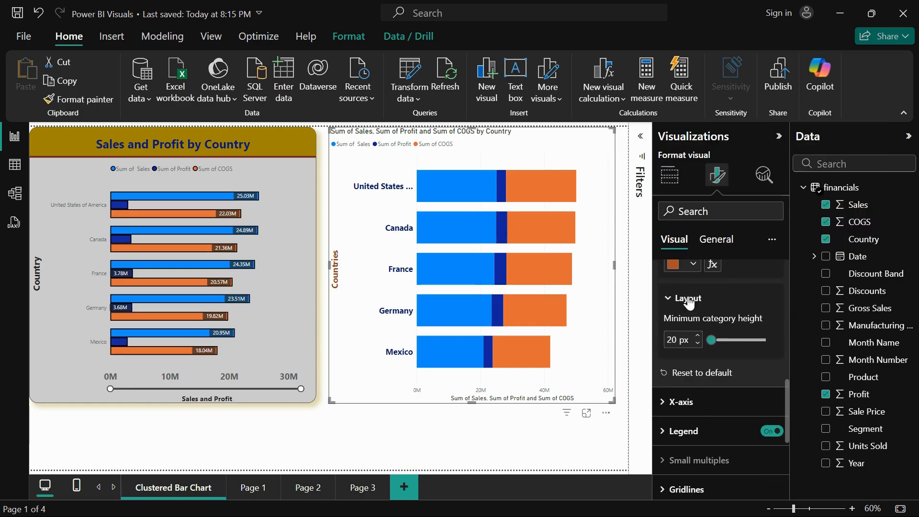
pyautogui.moveTo(714, 339); pyautogui.dragTo(765, 339)
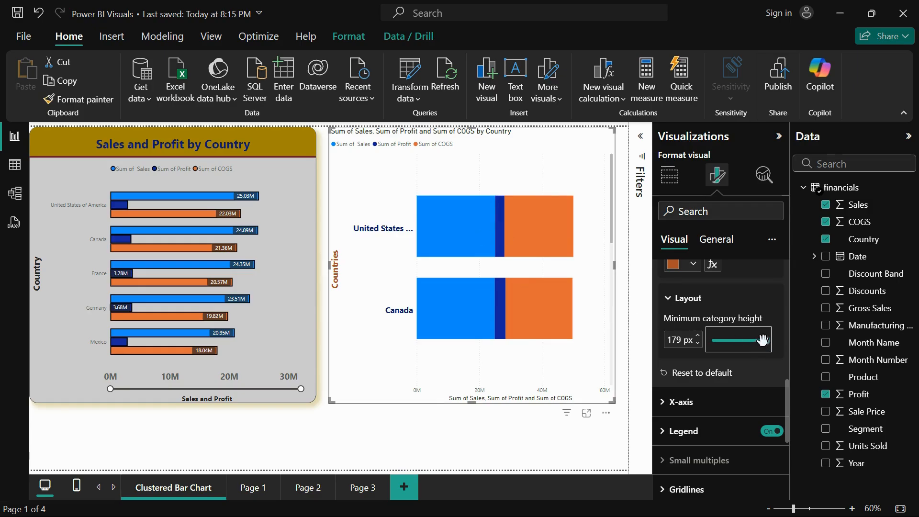
pyautogui.moveTo(761, 340); pyautogui.dragTo(725, 341)
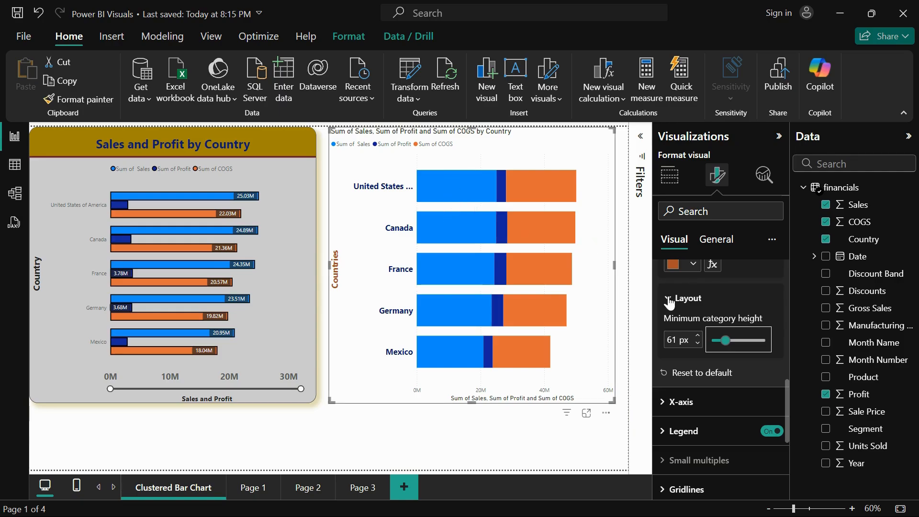
pyautogui.moveTo(721, 334); pyautogui.dragTo(714, 338)
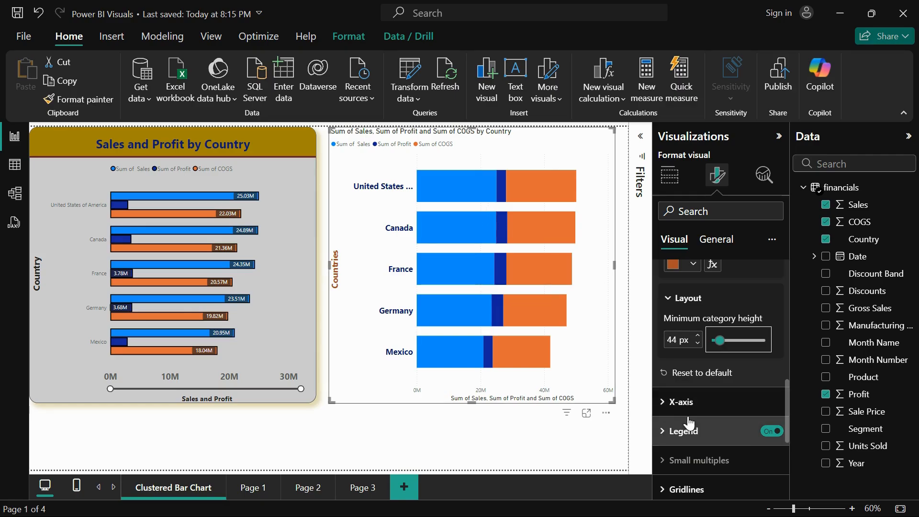
# Try an X-axis range with minimum 0 and maximum 5, and reset the X-axis settings to default
pyautogui.click(670, 402)
pyautogui.scroll(-1, 752, 401)
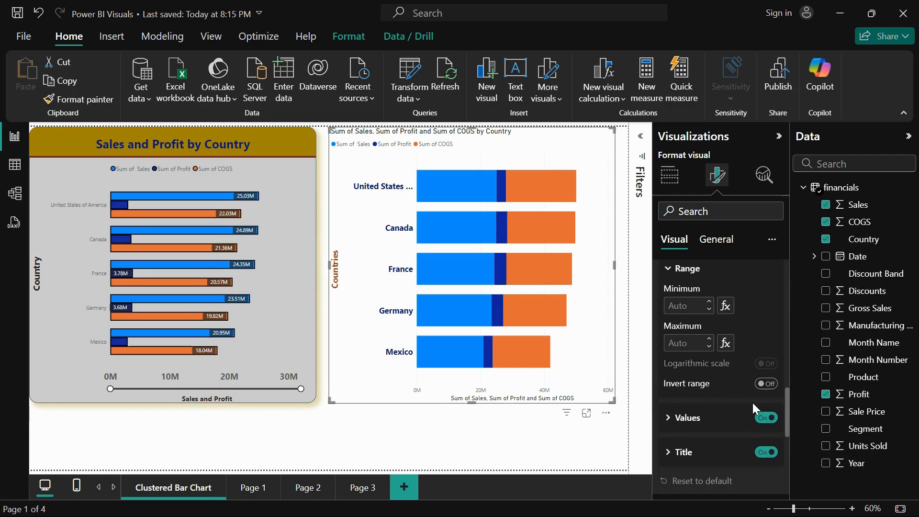
pyautogui.scroll(1, 736, 317)
pyautogui.scroll(-1, 736, 317)
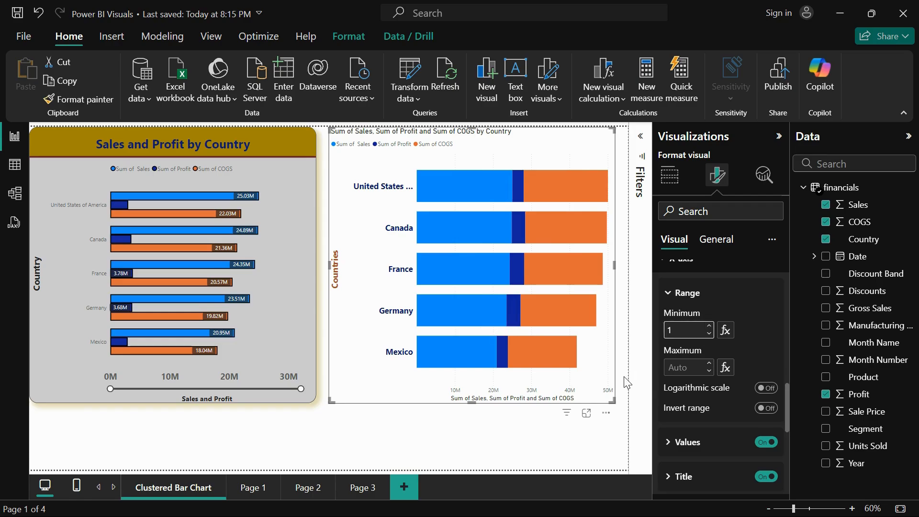
pyautogui.click(710, 364)
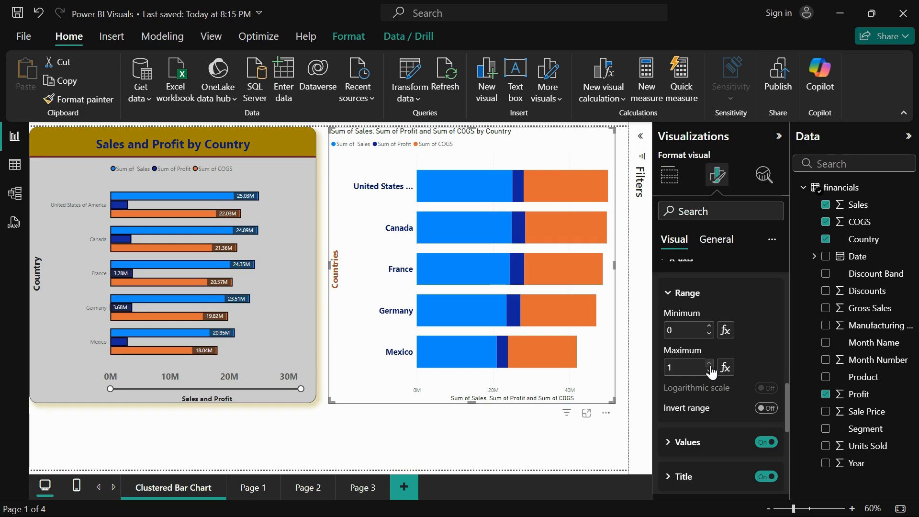
pyautogui.click(709, 365)
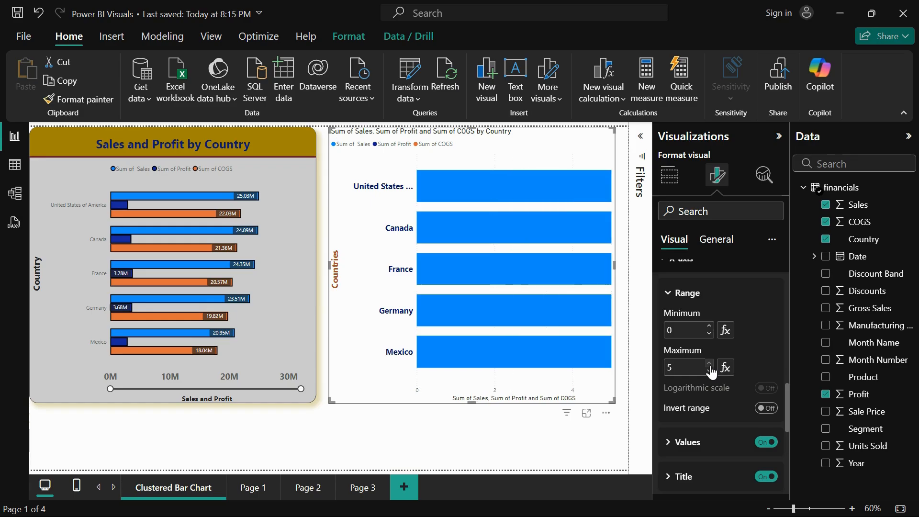
pyautogui.scroll(-3, 695, 454)
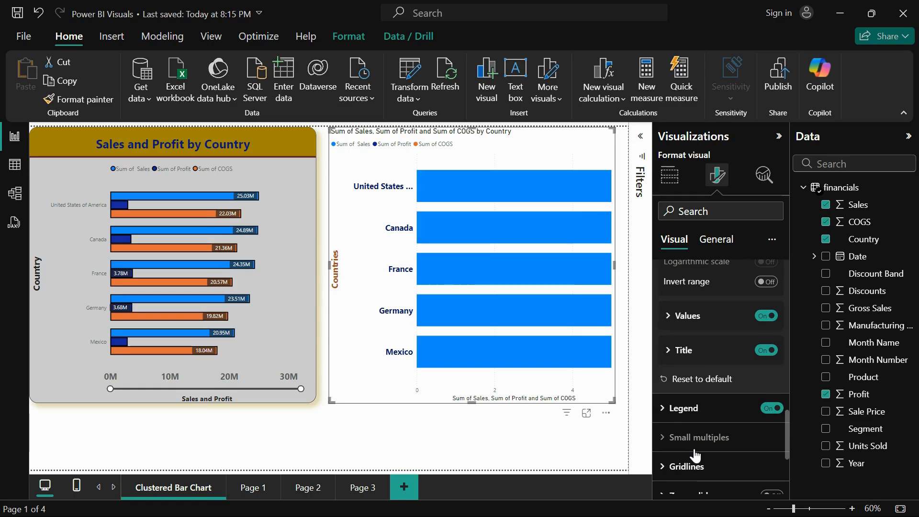
pyautogui.click(691, 379)
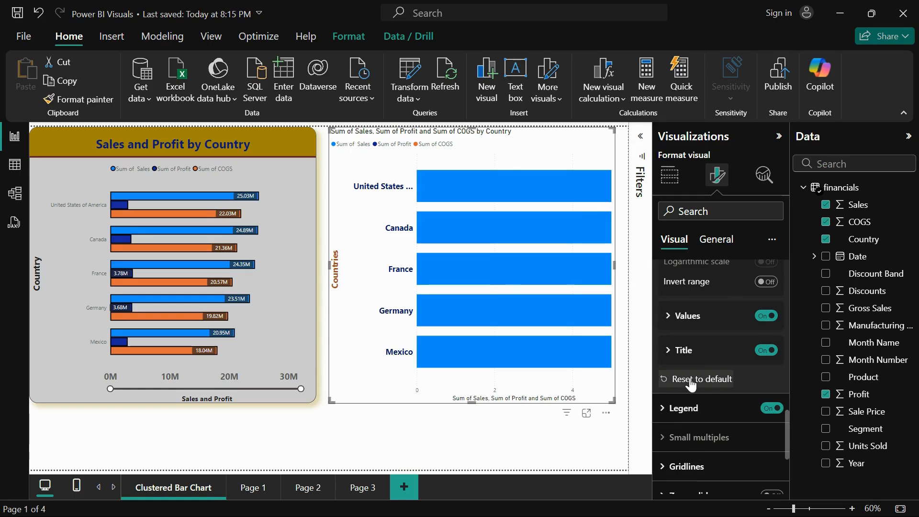
pyautogui.scroll(1, 697, 323)
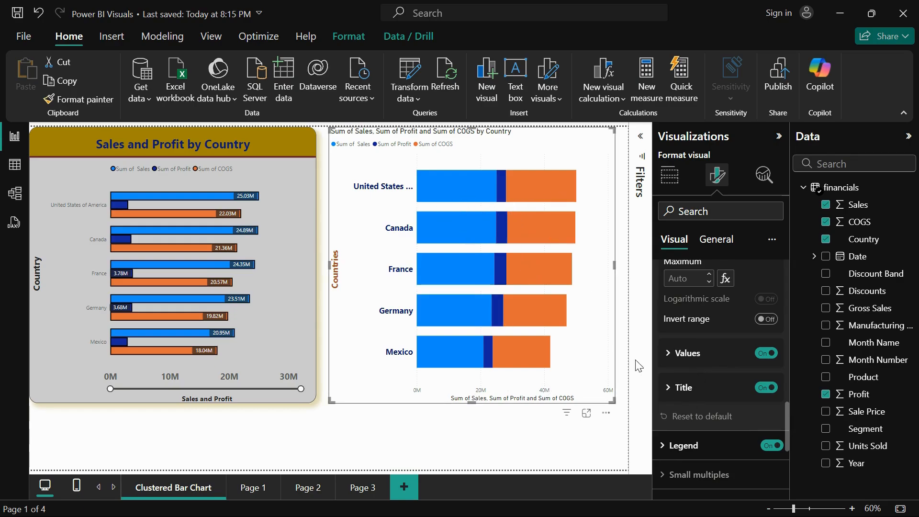
# Try Invert range on the X-axis and turn it off again
pyautogui.scroll(1, 742, 329)
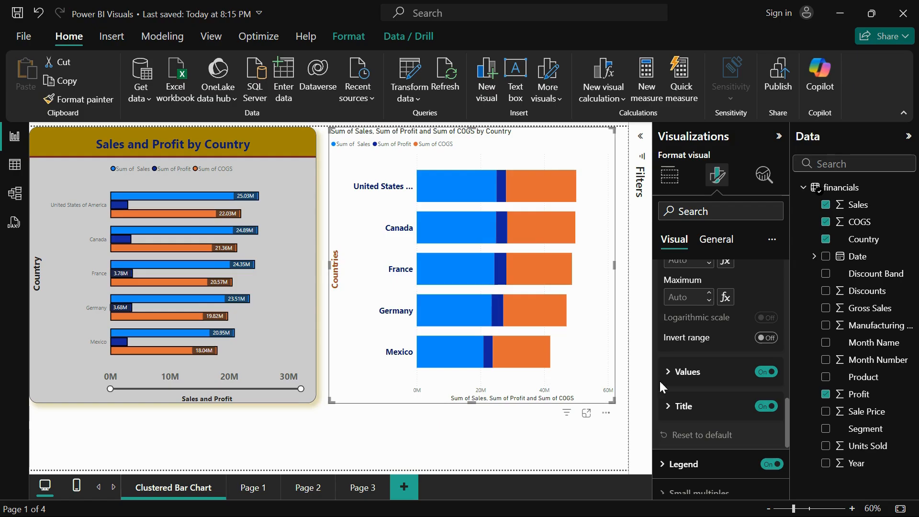
pyautogui.click(766, 338)
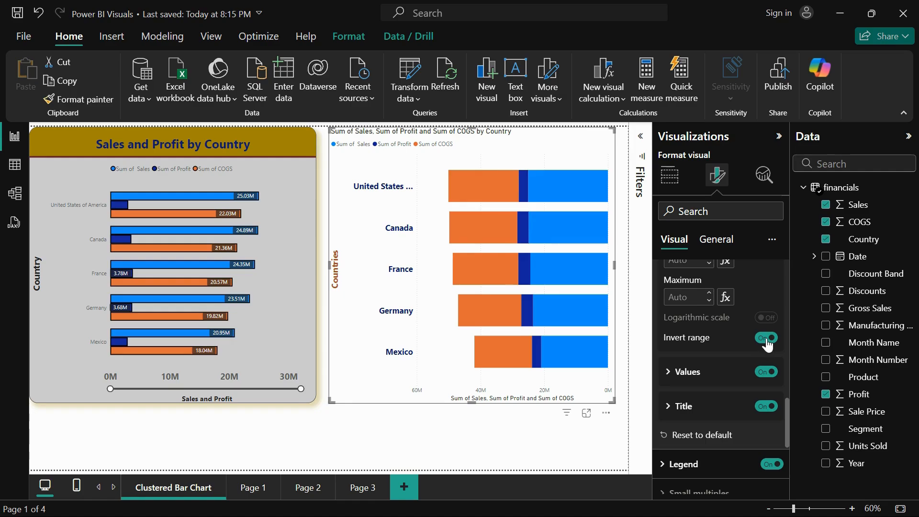
pyautogui.click(767, 337)
# Format the X-axis values with the bold Segoe UI font at size 14 in dark purple
pyautogui.click(683, 371)
pyautogui.scroll(-2, 728, 405)
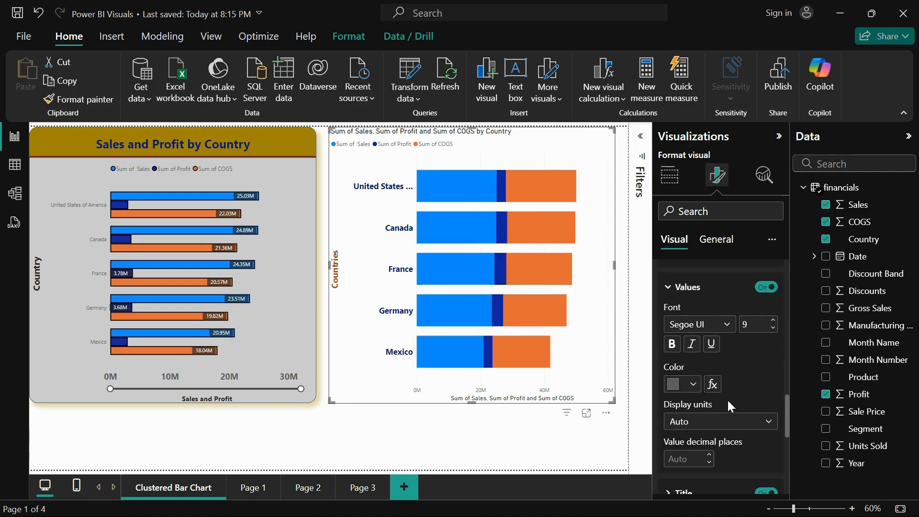
pyautogui.click(723, 325)
pyautogui.click(727, 259)
pyautogui.click(772, 321)
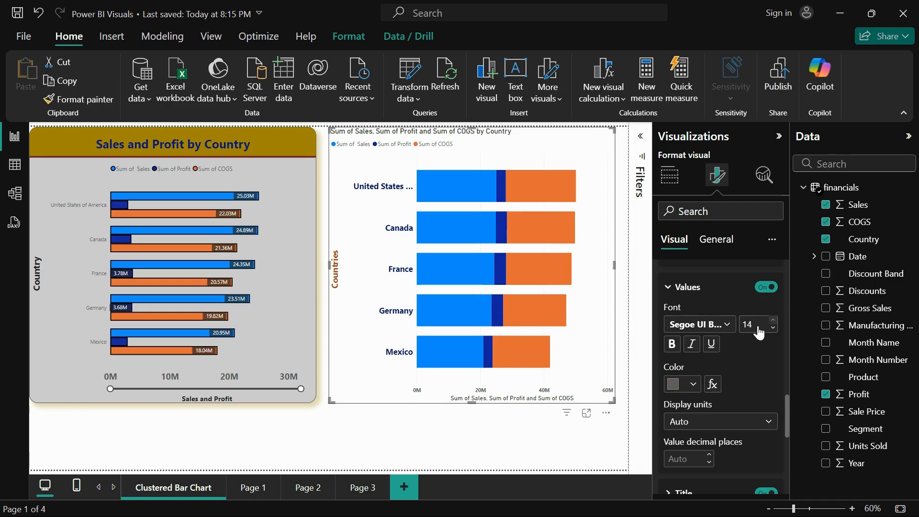
pyautogui.click(672, 343)
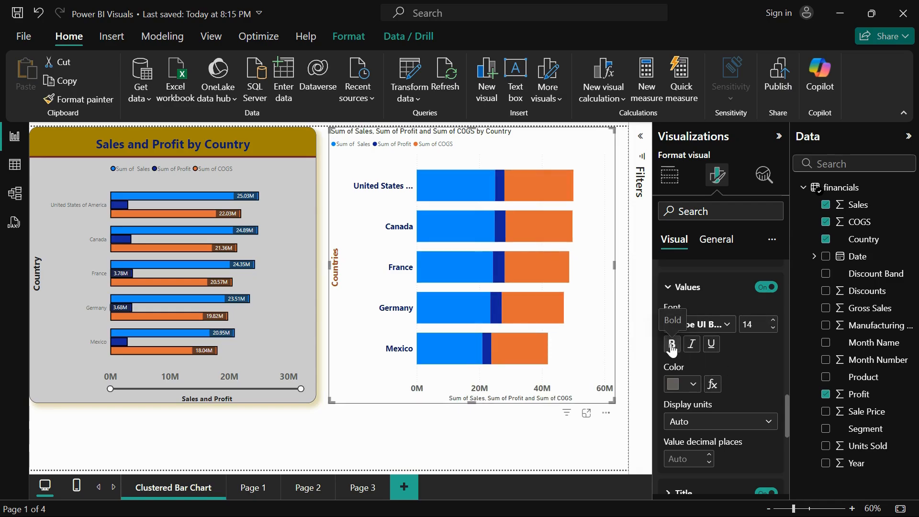
pyautogui.click(685, 385)
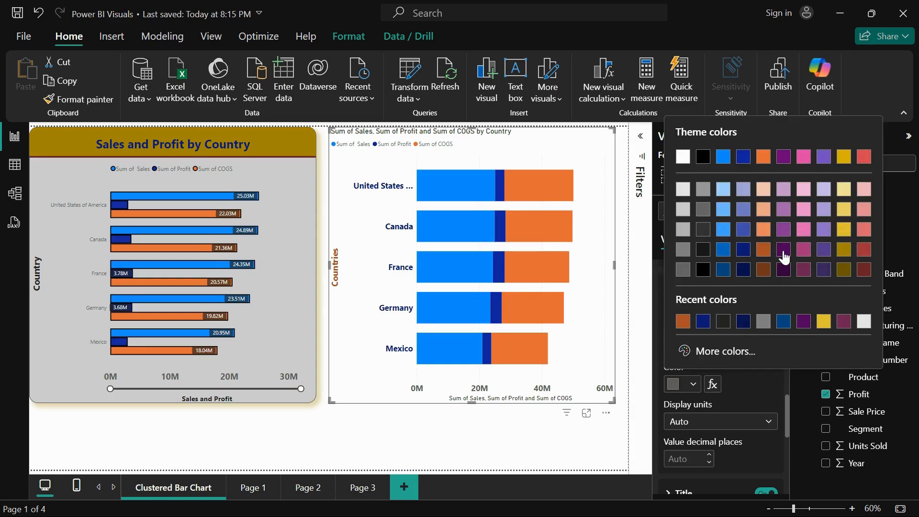
pyautogui.click(783, 249)
# Try None as the display units of the X-axis values, and set them to Thousands
pyautogui.scroll(-3, 714, 393)
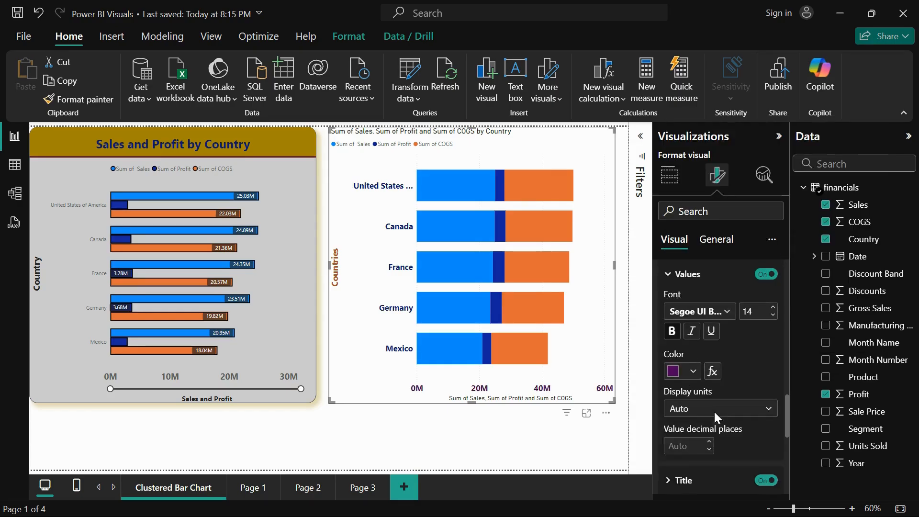
pyautogui.click(735, 322)
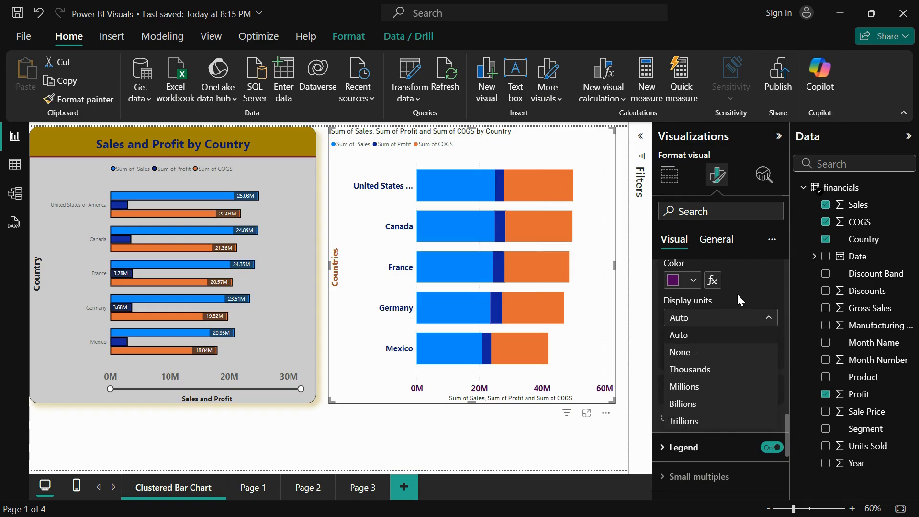
pyautogui.click(695, 315)
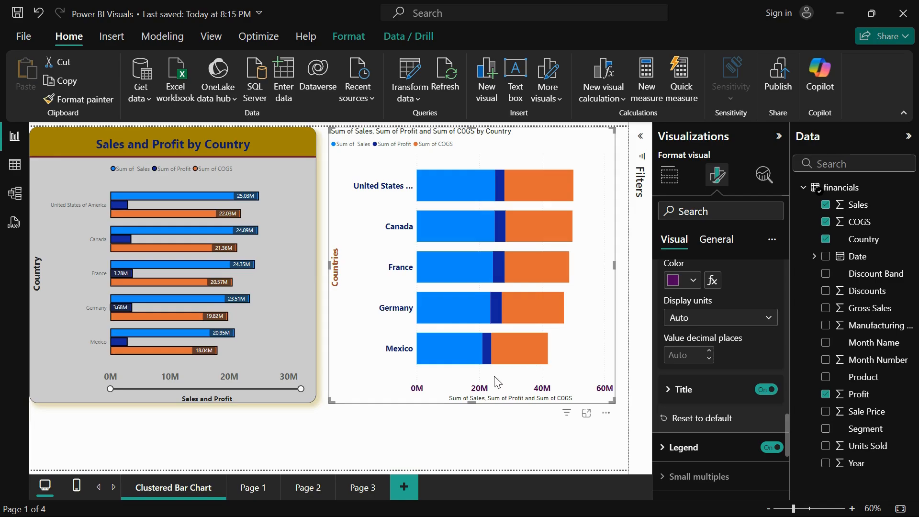
pyautogui.click(695, 318)
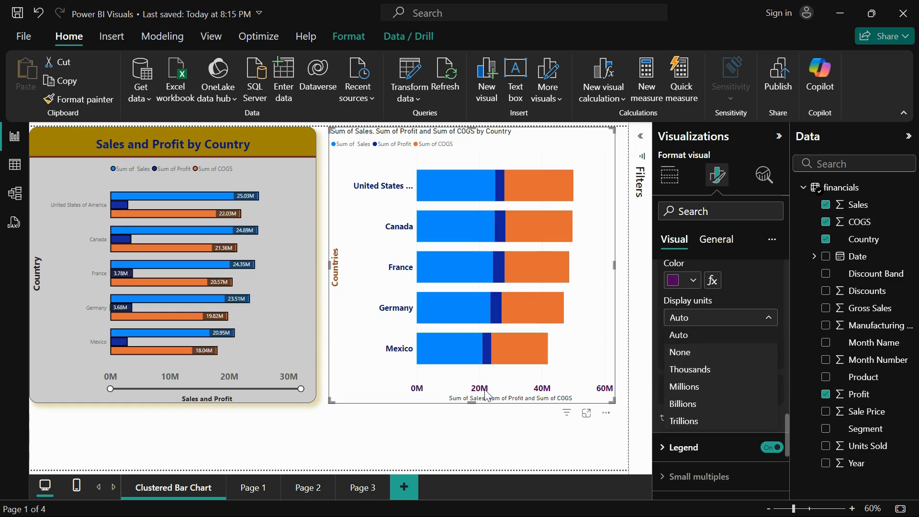
pyautogui.click(685, 356)
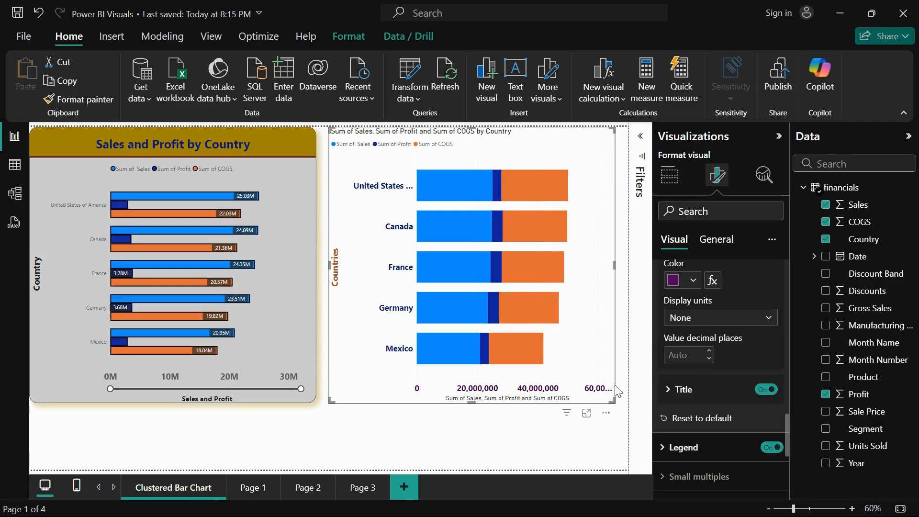
pyautogui.click(696, 319)
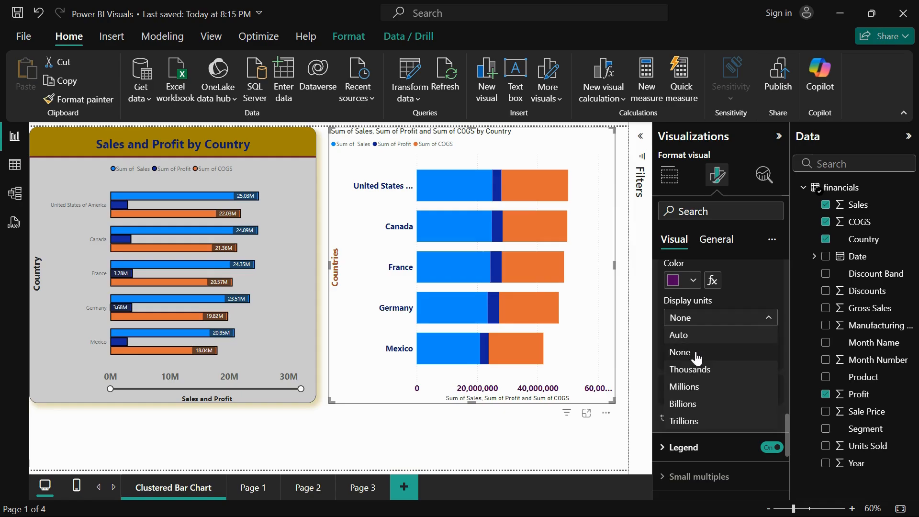
pyautogui.click(693, 369)
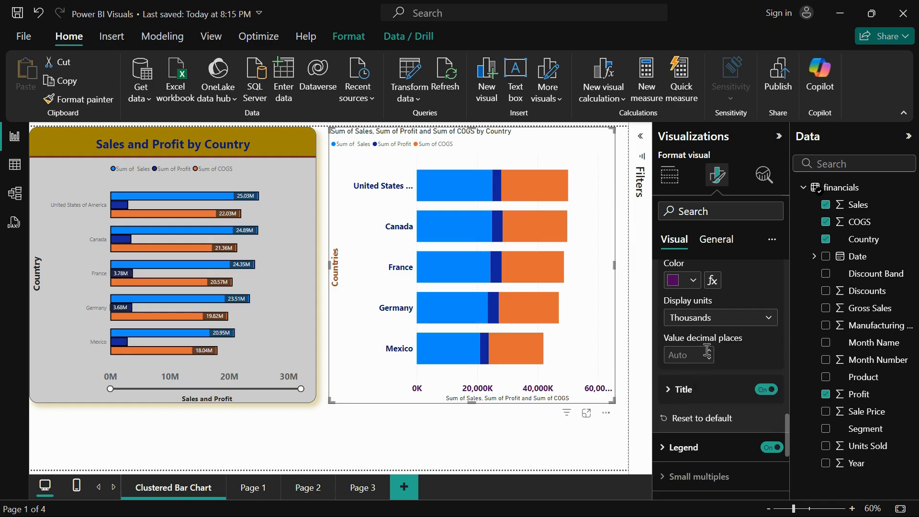
# Try Billions as the display units of the X-axis values, and set them to Auto
pyautogui.click(712, 317)
pyautogui.click(703, 404)
pyautogui.click(737, 324)
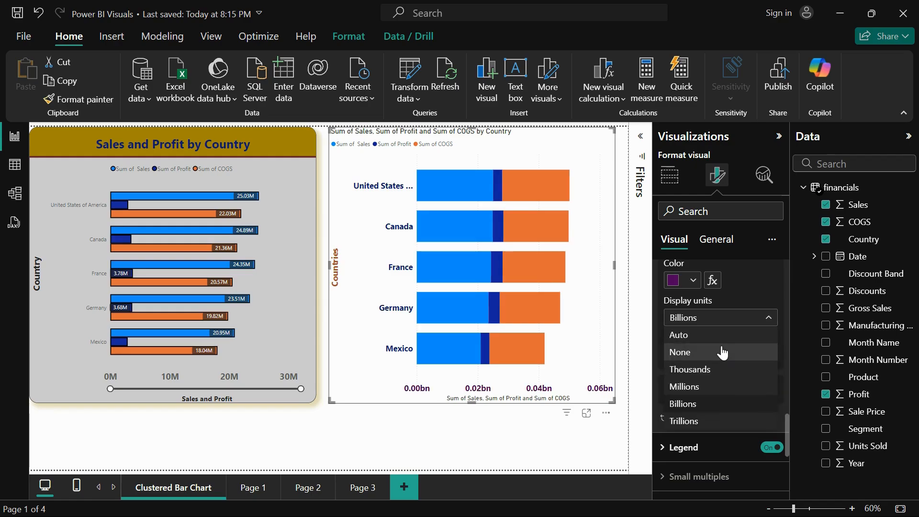
pyautogui.click(723, 342)
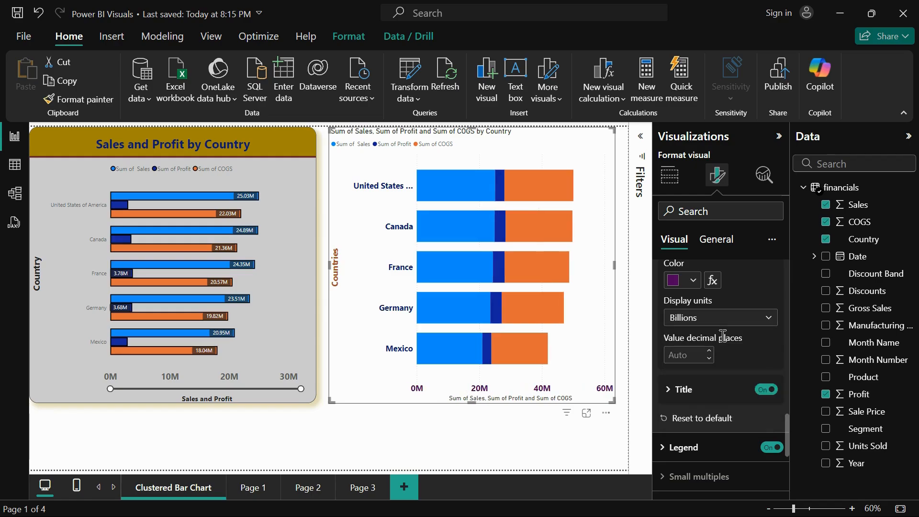
# Set the X-axis title text to "Sales, Profit & COGS"
pyautogui.click(684, 388)
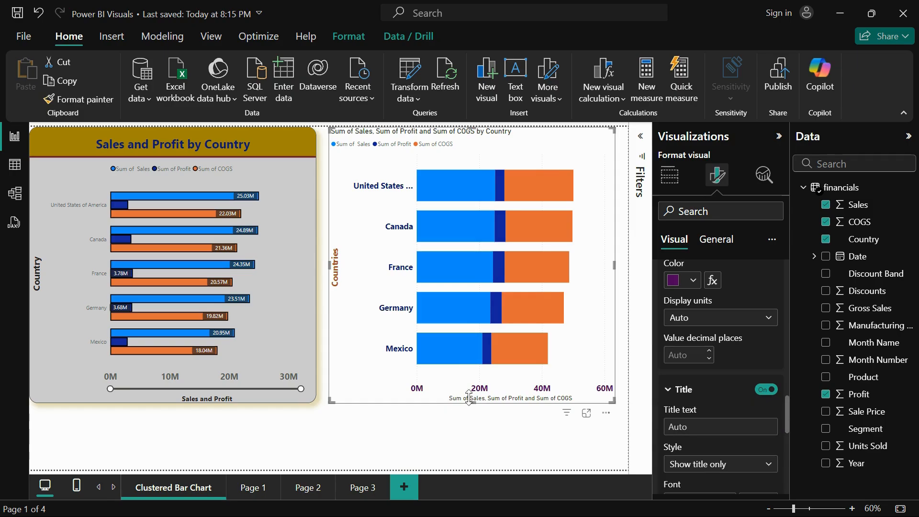
pyautogui.scroll(-2, 738, 432)
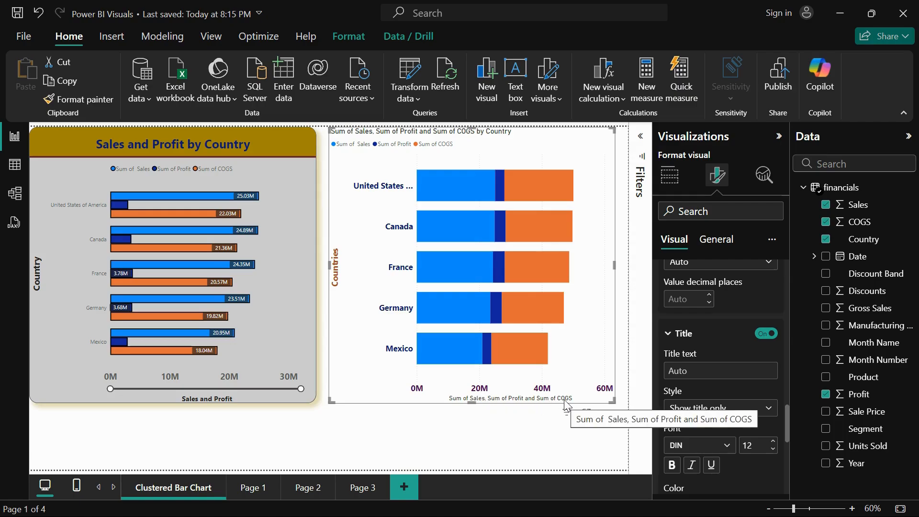
pyautogui.click(683, 370)
pyautogui.write('Sal')
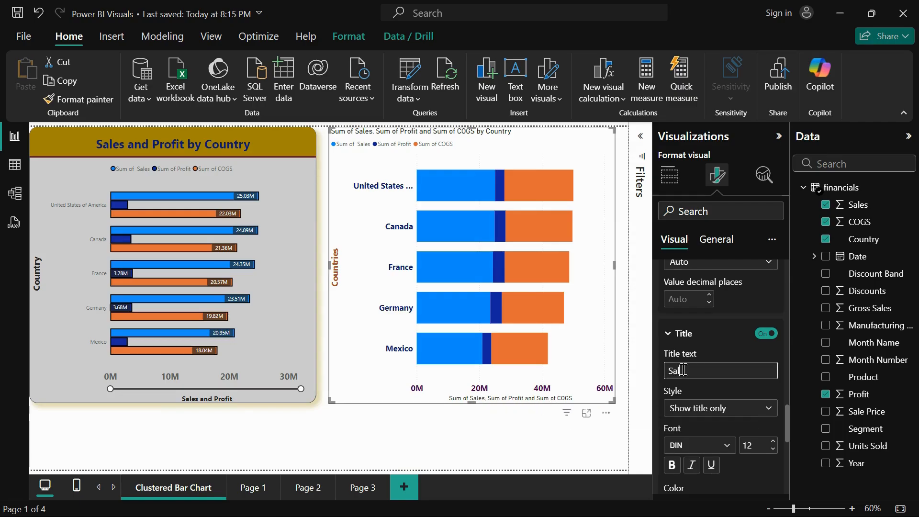
pyautogui.write('es, S')
pyautogui.press('BackSpace')
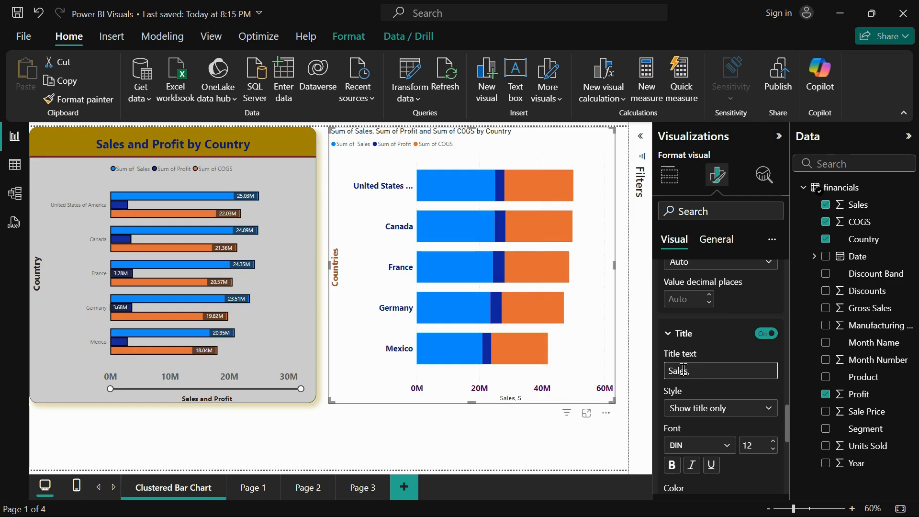
pyautogui.write('Profit & COGS')
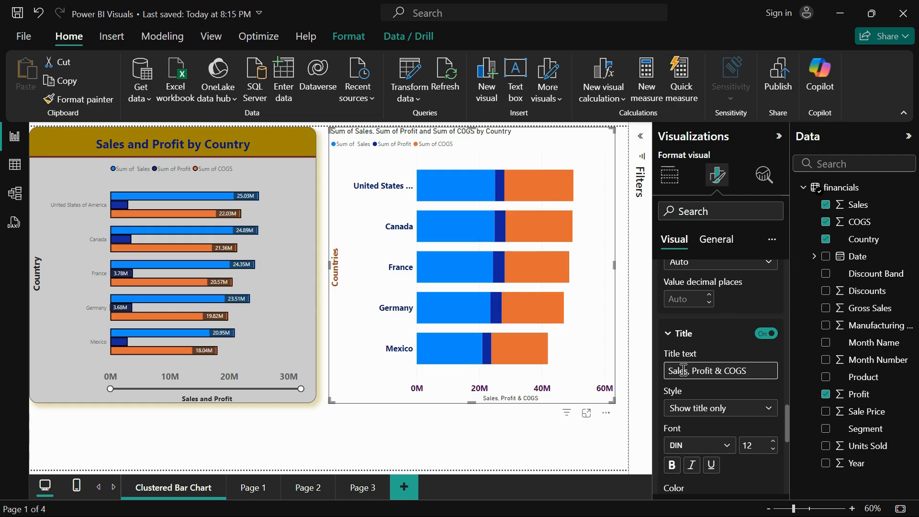
# Try the Show unit only style for the X-axis title, and set it to Show both
pyautogui.click(710, 409)
pyautogui.click(711, 411)
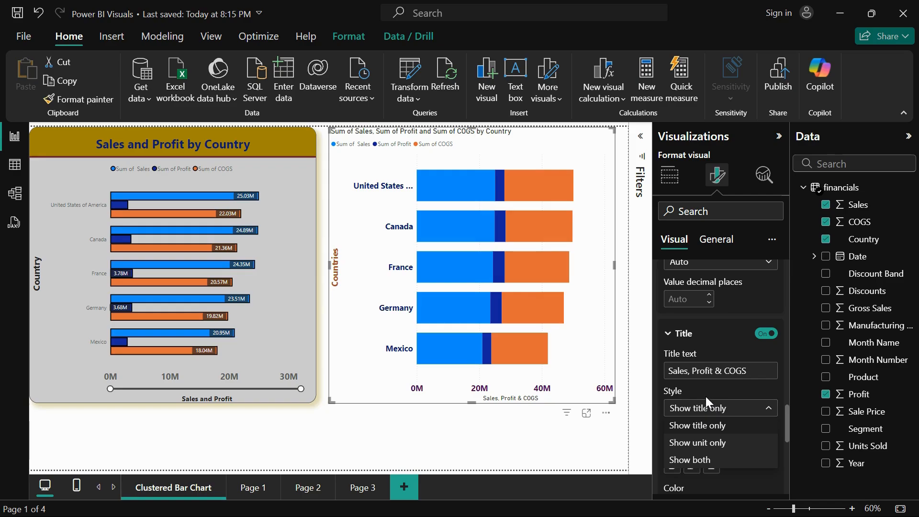
pyautogui.click(706, 406)
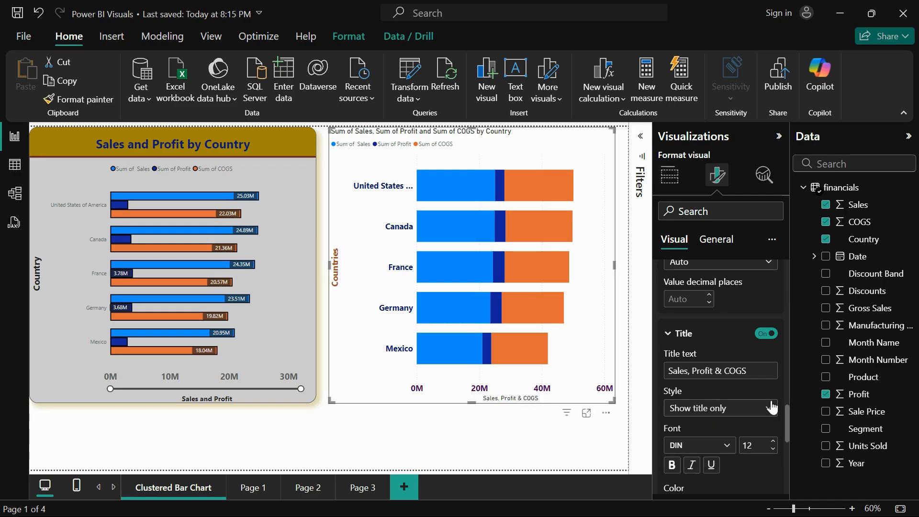
pyautogui.scroll(-3, 772, 407)
pyautogui.click(750, 324)
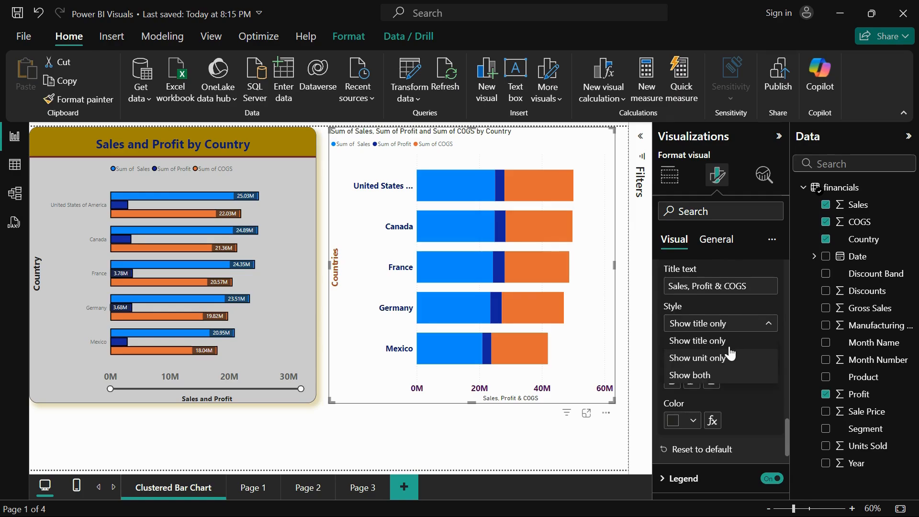
pyautogui.click(722, 364)
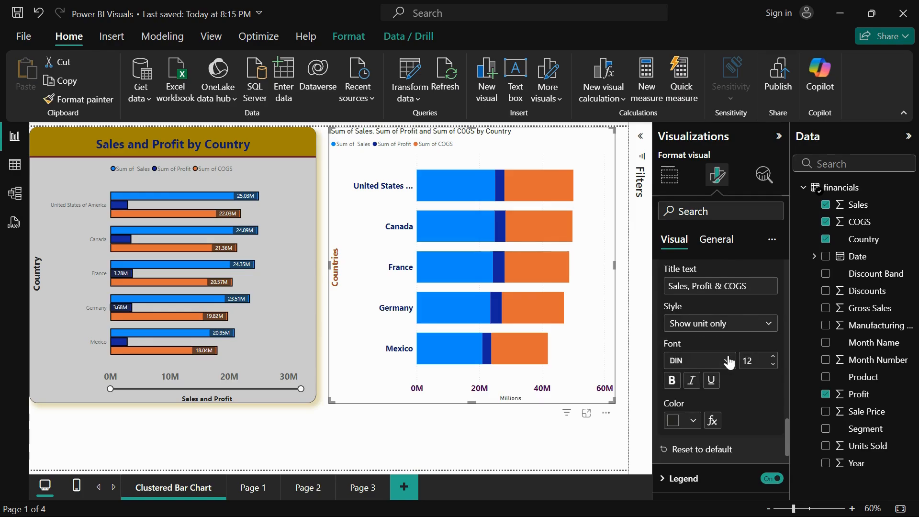
pyautogui.click(751, 326)
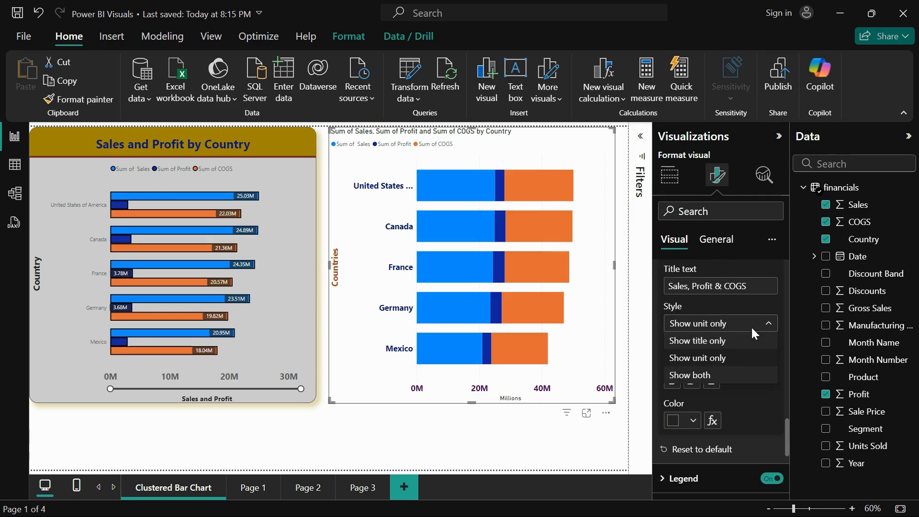
pyautogui.click(724, 377)
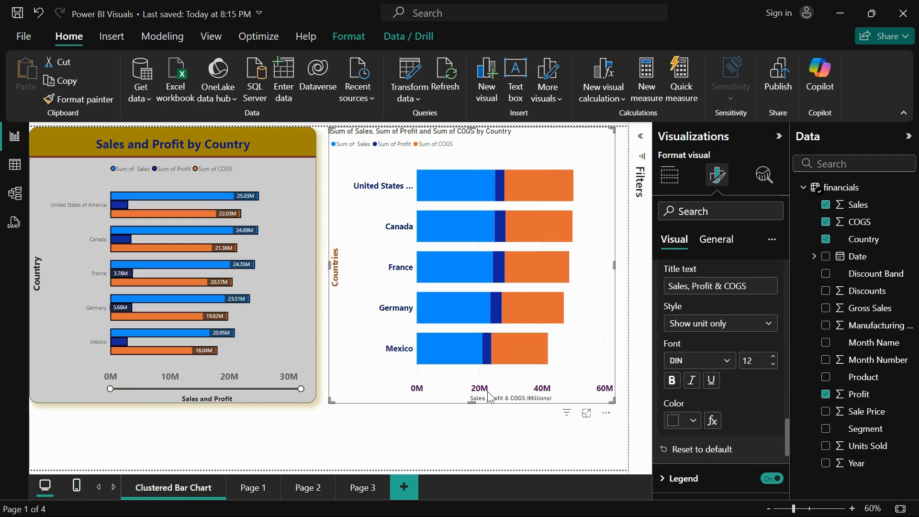
# Format the X-axis title with the Segoe UI Bold font at size 16 in dark blue #0e1a77
pyautogui.click(730, 369)
pyautogui.scroll(-5, 739, 287)
pyautogui.click(740, 240)
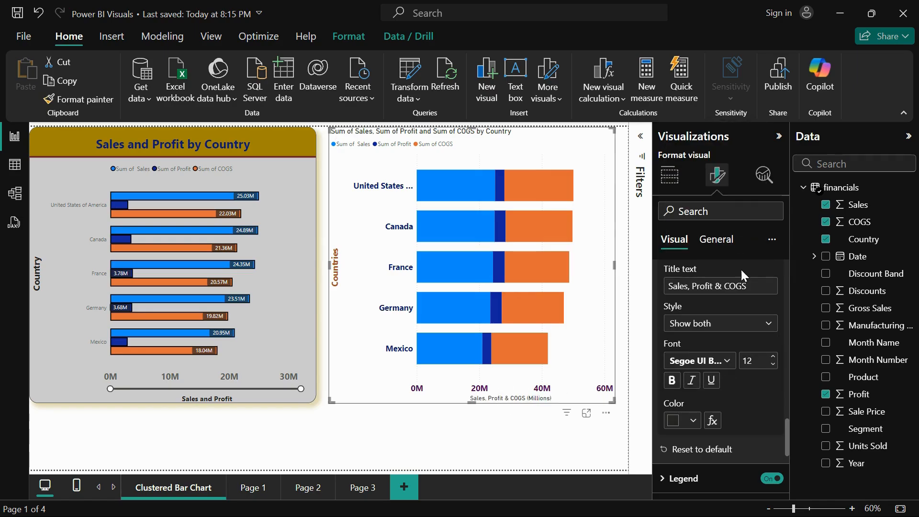
pyautogui.click(773, 357)
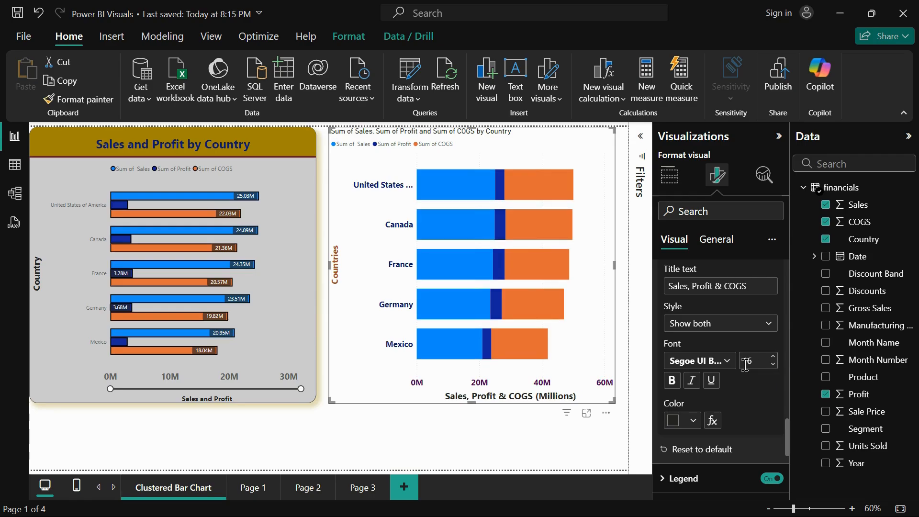
pyautogui.click(674, 380)
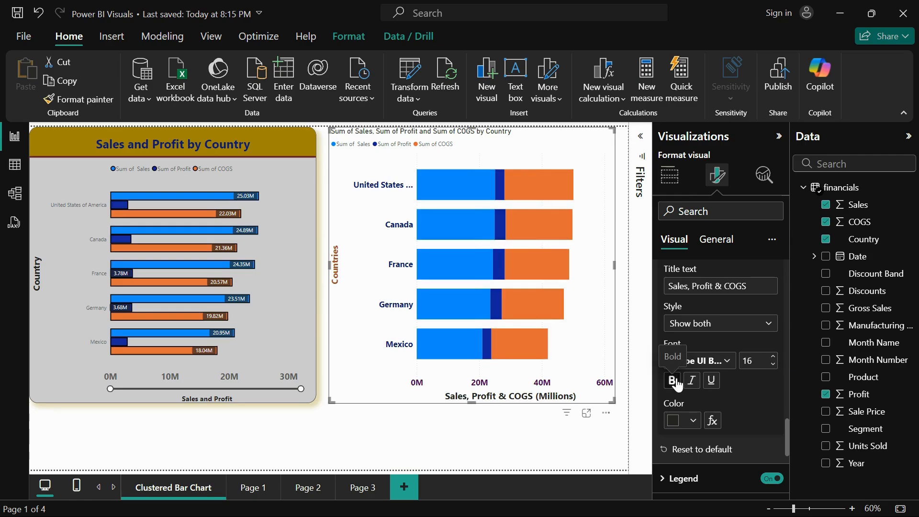
pyautogui.click(693, 419)
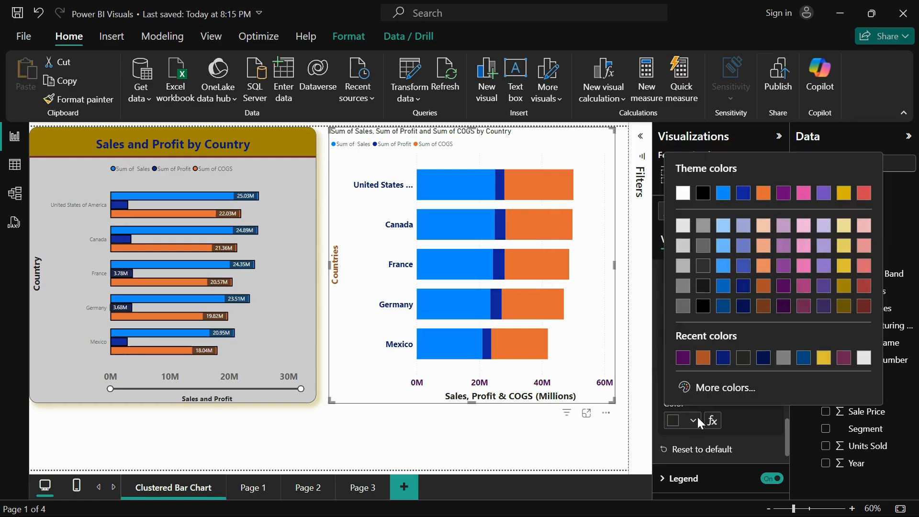
pyautogui.click(720, 363)
# Try hiding the stacked bar chart's legend and turn it back on
pyautogui.scroll(-4, 732, 408)
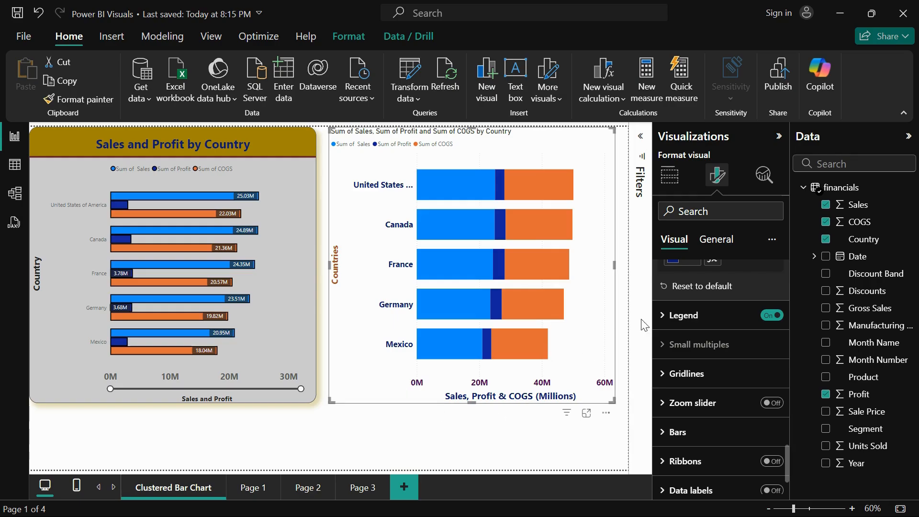
pyautogui.click(674, 317)
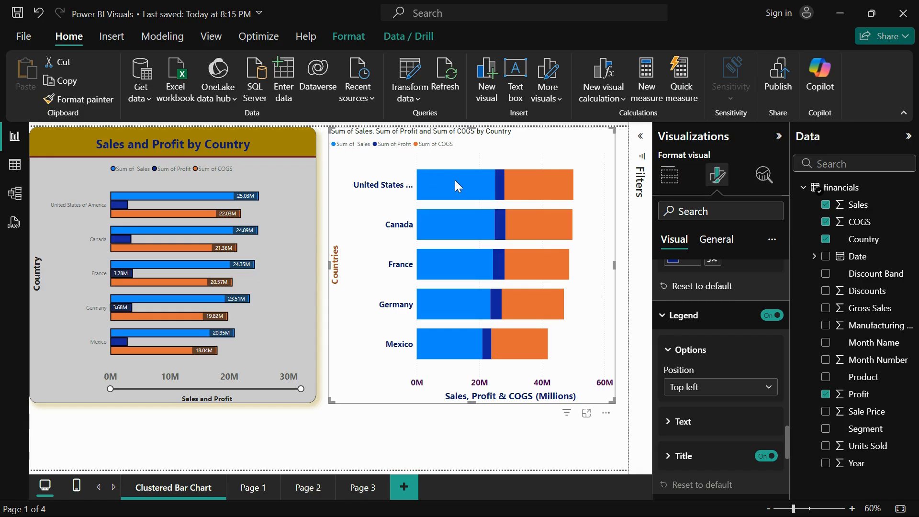
pyautogui.moveTo(455, 182)
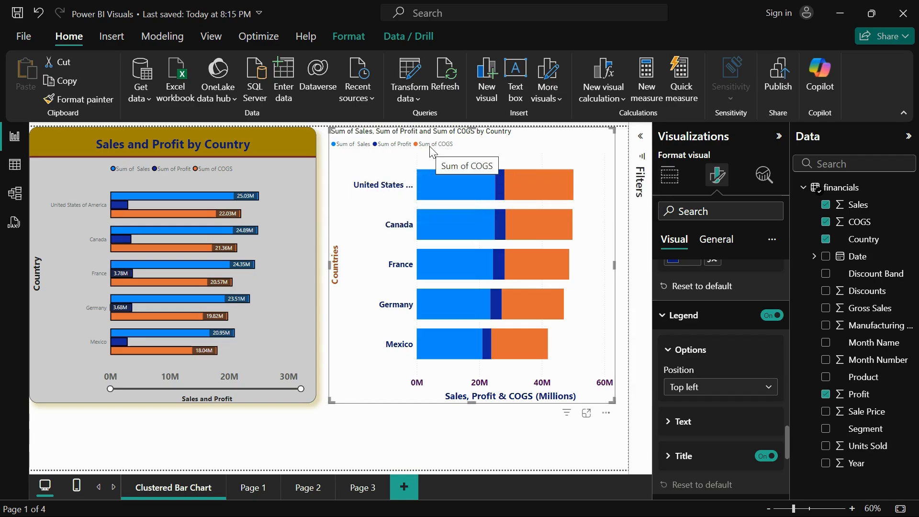
pyautogui.moveTo(533, 179)
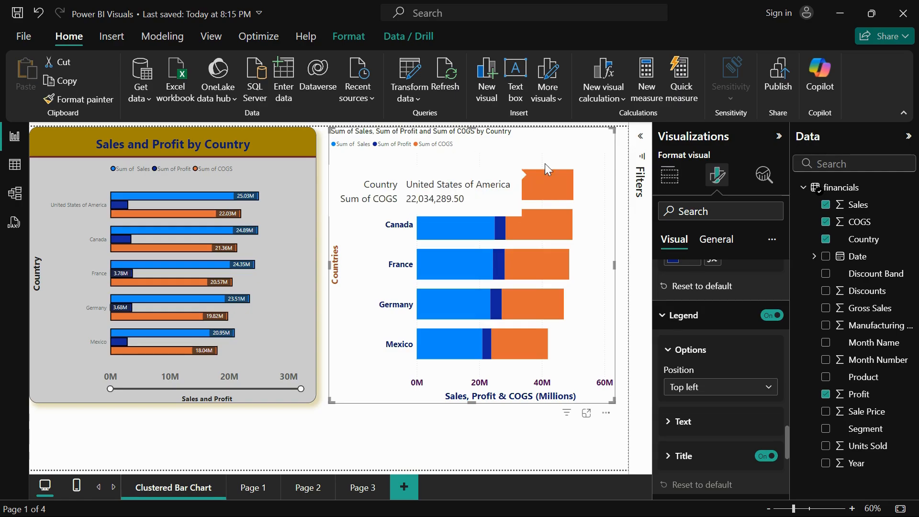
pyautogui.click(771, 315)
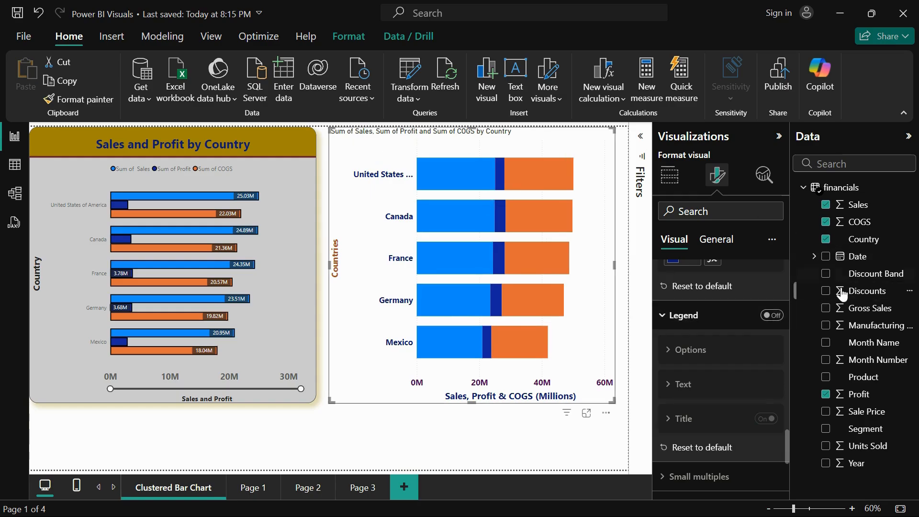
pyautogui.click(773, 317)
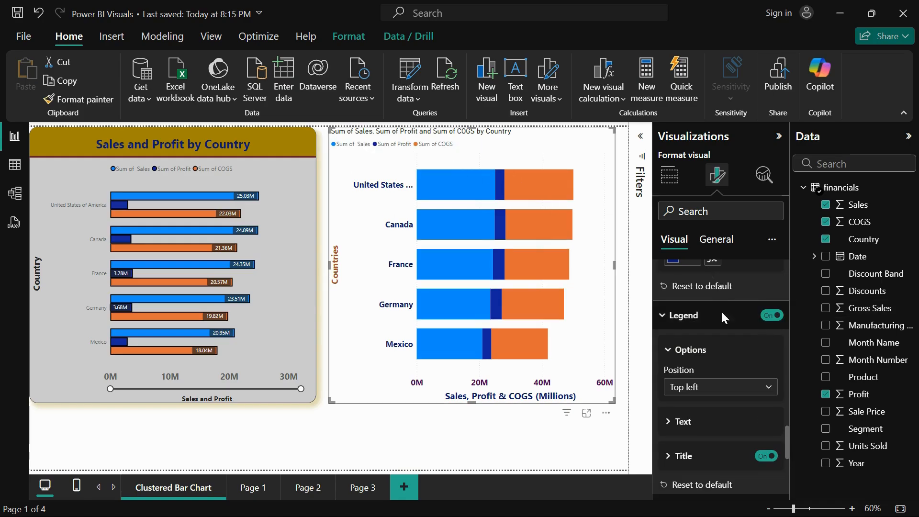
# Try the Top center and Center right legend positions, and set the legend to Top right
pyautogui.scroll(-1, 716, 392)
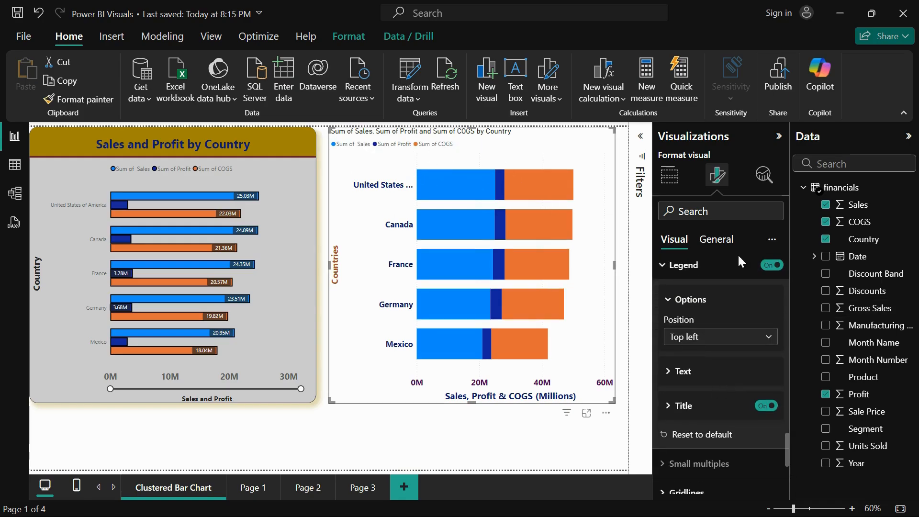
pyautogui.click(729, 338)
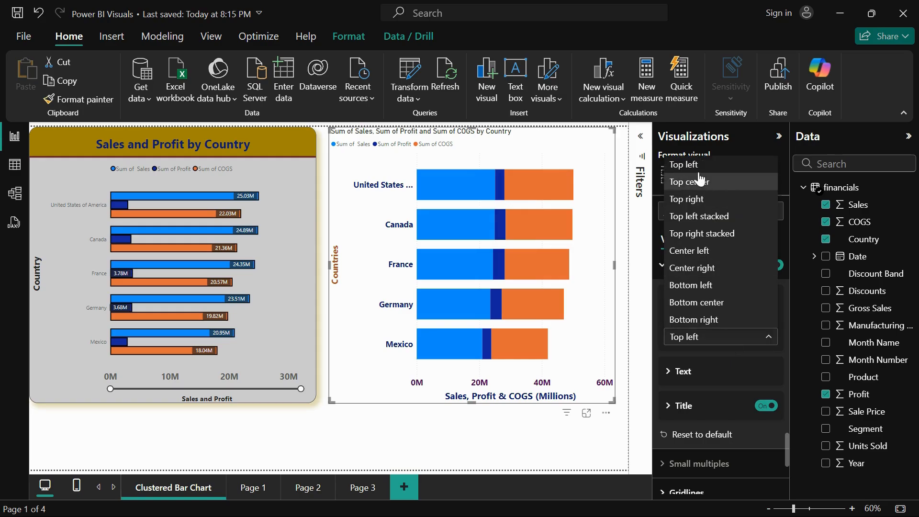
pyautogui.click(702, 185)
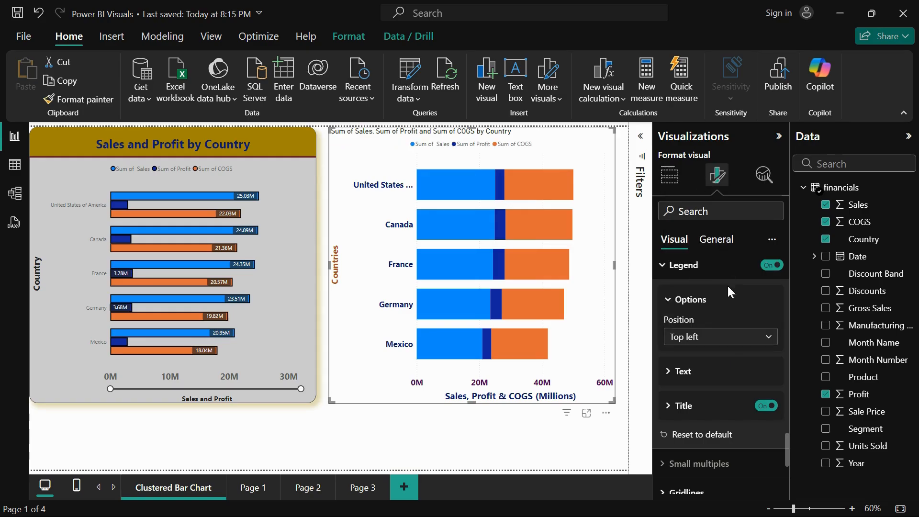
pyautogui.click(725, 342)
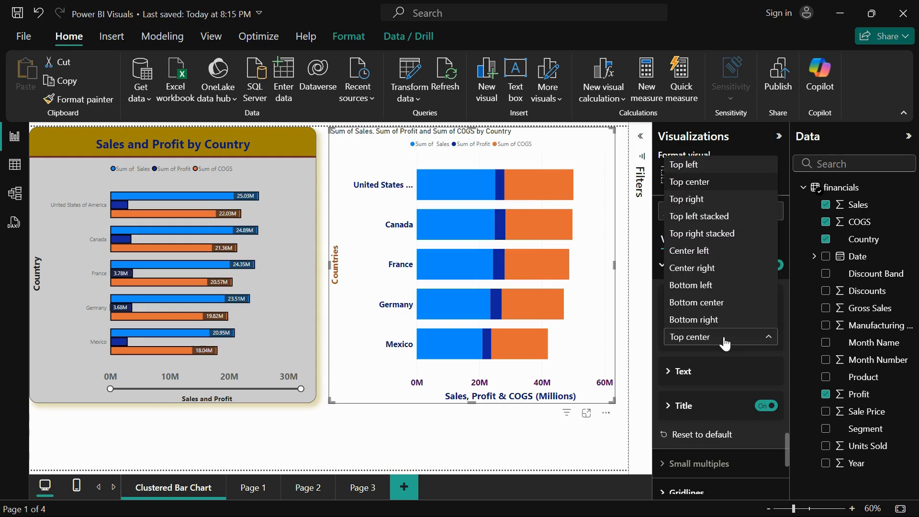
pyautogui.click(721, 267)
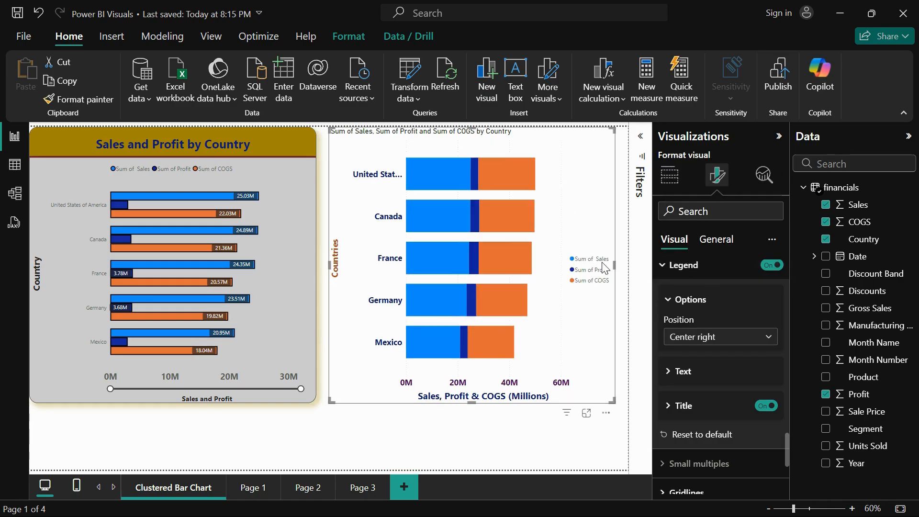
pyautogui.click(733, 337)
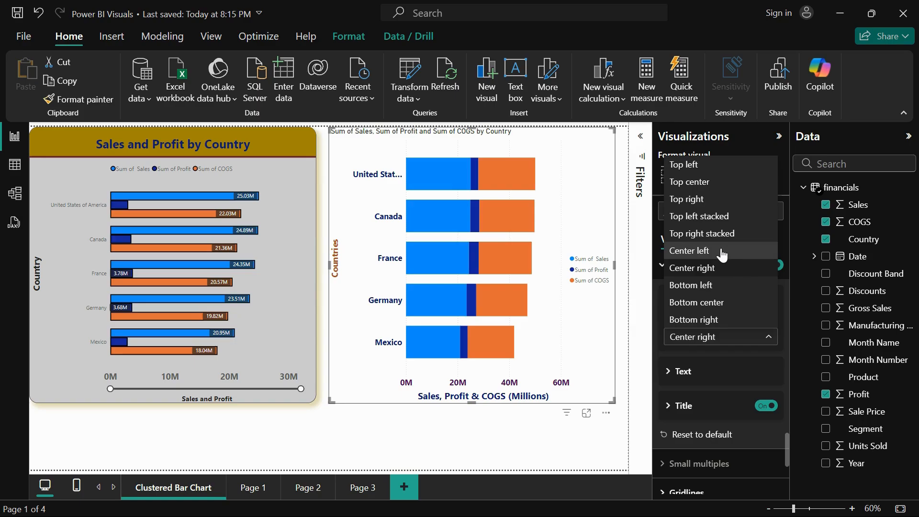
pyautogui.click(721, 201)
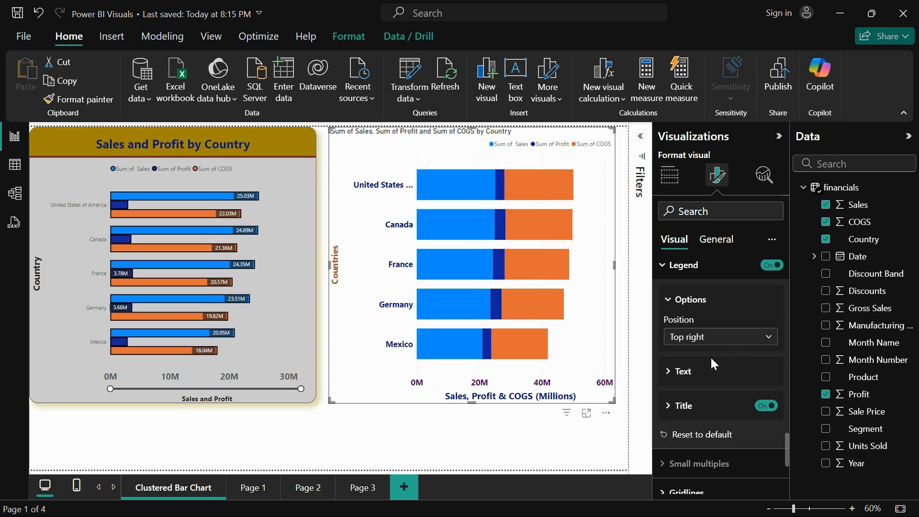
# Format the legend text with the Segoe UI Bold font at size 12 in medium blue
pyautogui.click(708, 373)
pyautogui.scroll(-3, 708, 375)
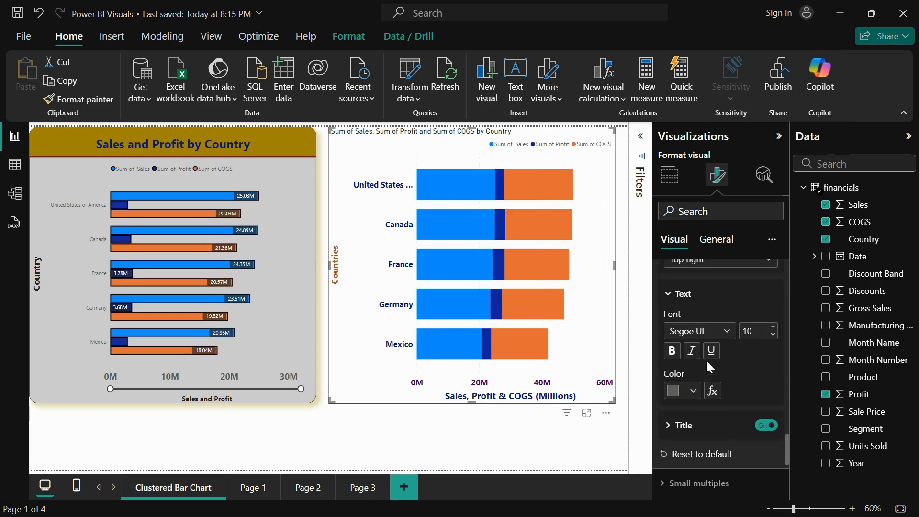
pyautogui.click(708, 329)
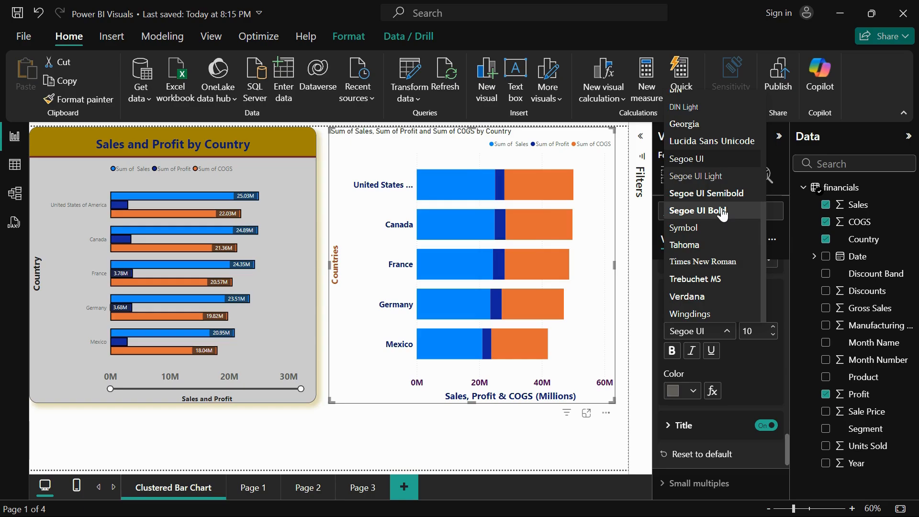
pyautogui.click(723, 208)
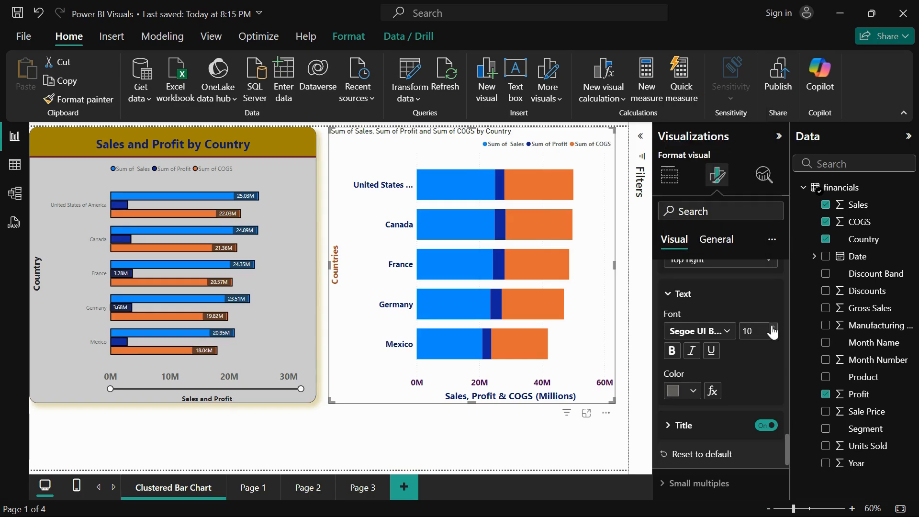
pyautogui.click(671, 350)
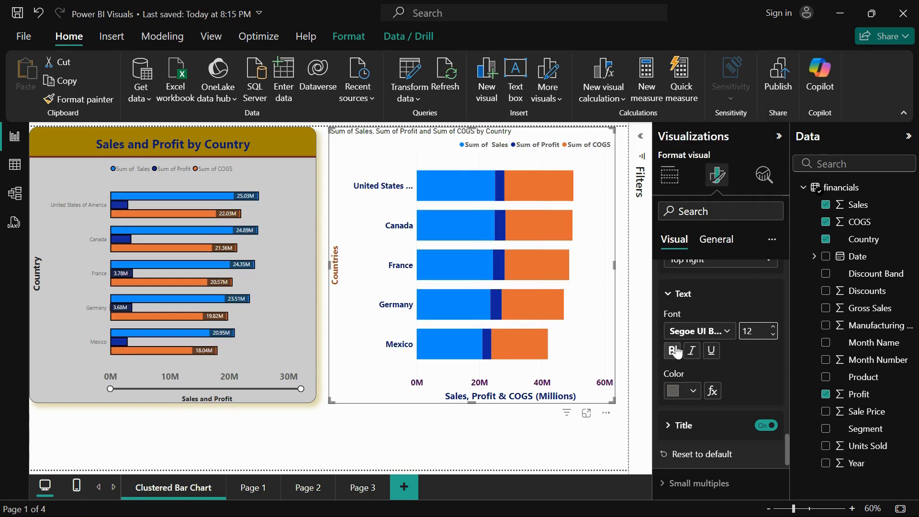
pyautogui.click(693, 391)
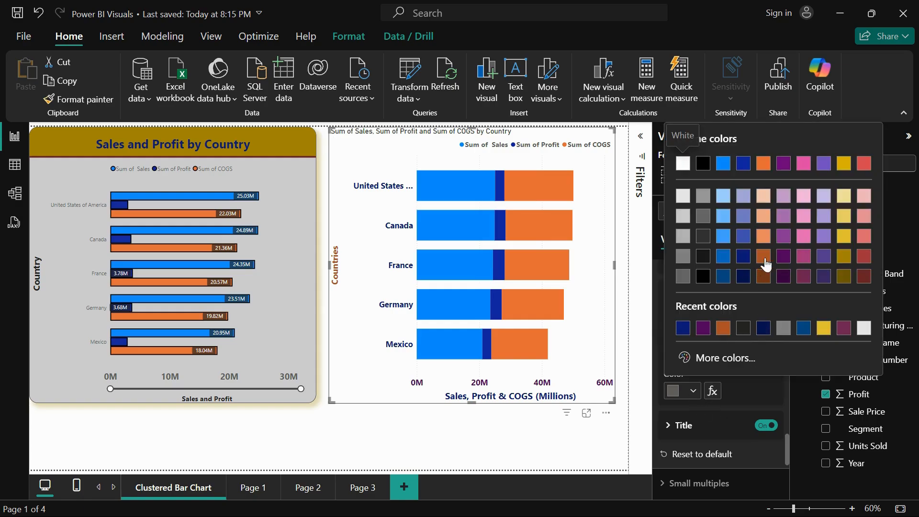
pyautogui.click(743, 237)
pyautogui.scroll(-3, 752, 323)
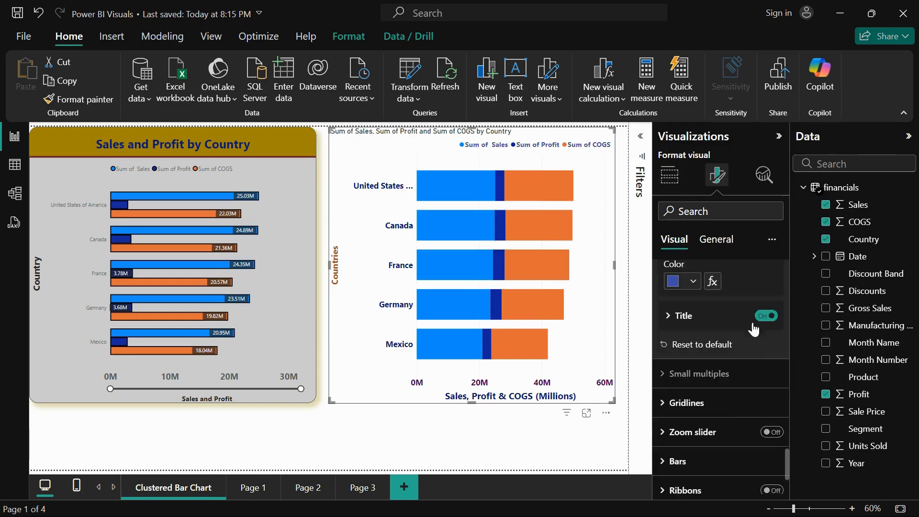
# Try hiding the legend title and giving it the text "Legend", and reset the legend settings to default
pyautogui.click(675, 316)
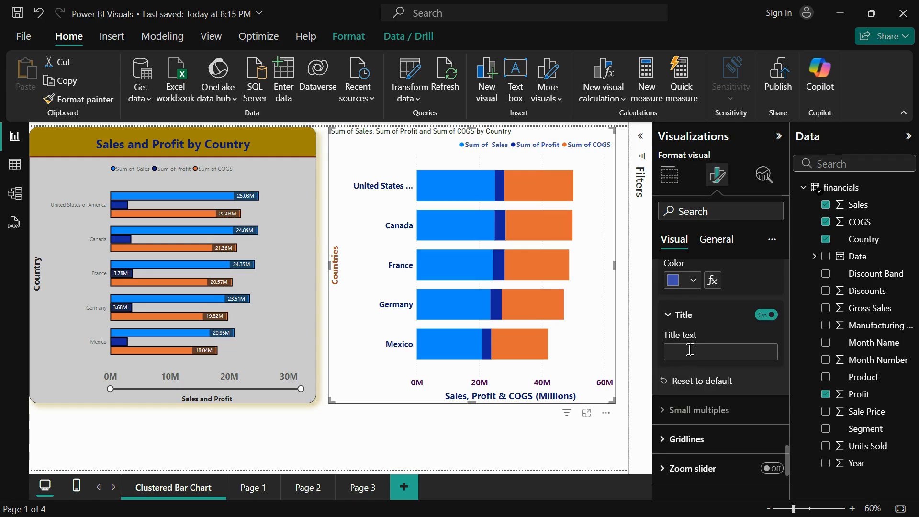
pyautogui.click(766, 315)
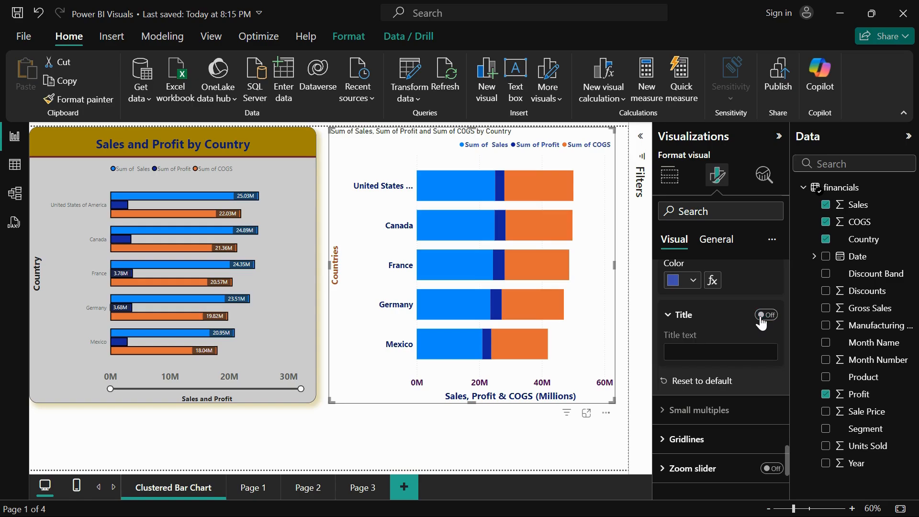
pyautogui.click(762, 318)
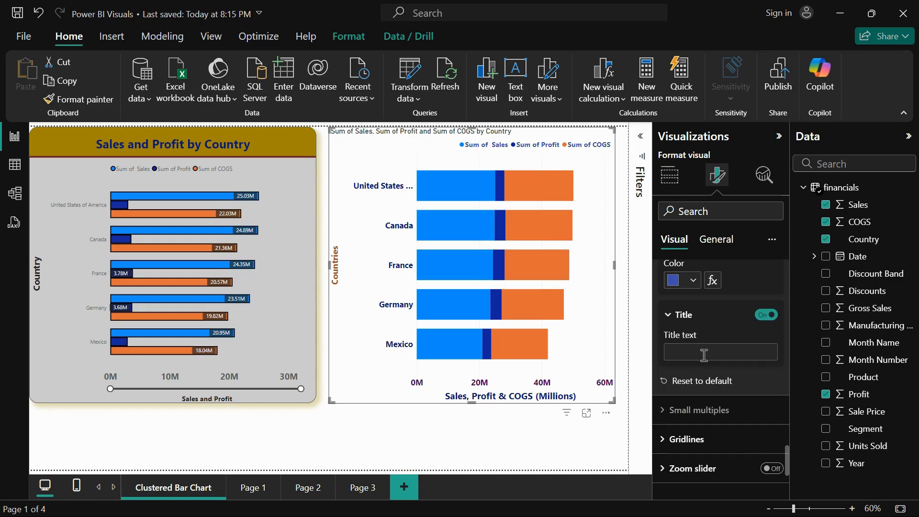
pyautogui.click(706, 353)
pyautogui.write('Legend')
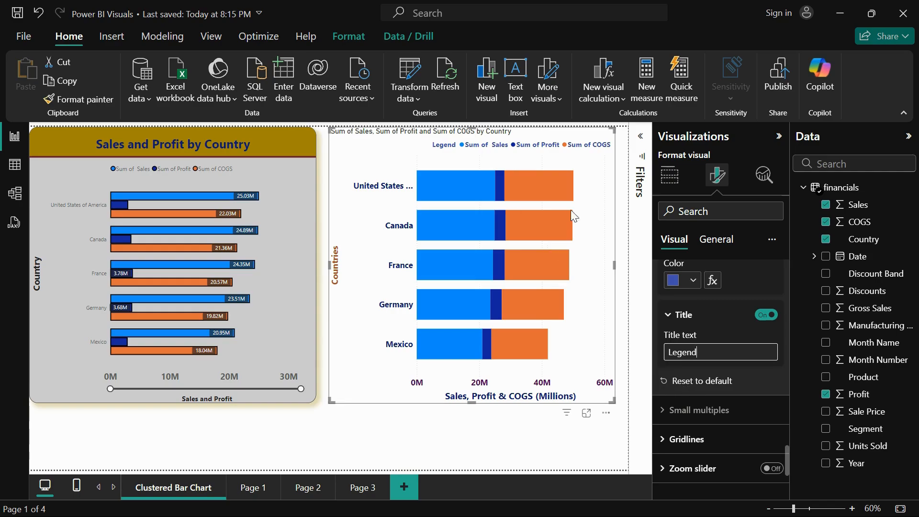
pyautogui.click(690, 386)
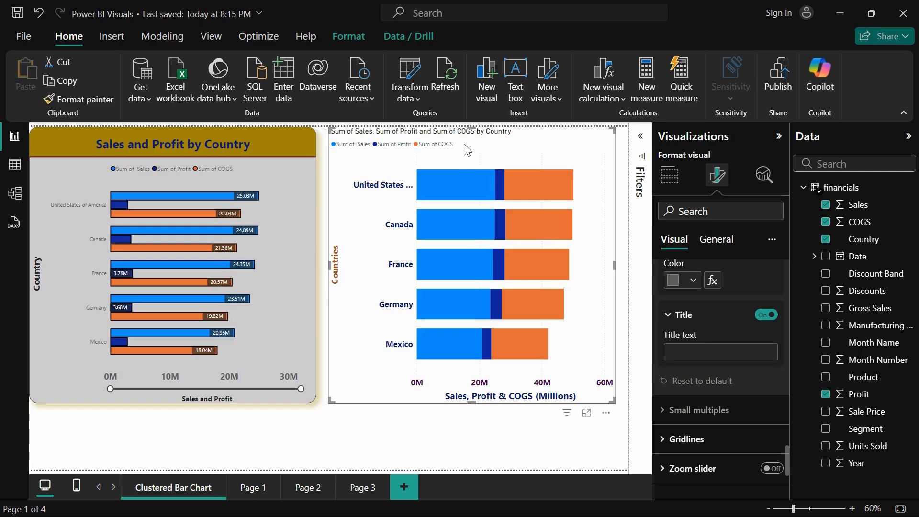
# Change the color of the stacked bar chart's vertical gridlines to a darker gray
pyautogui.scroll(-3, 689, 426)
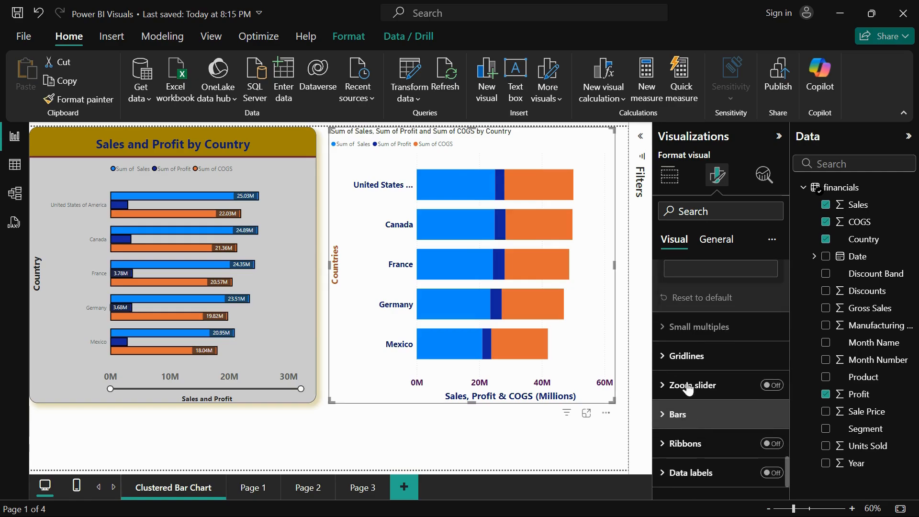
pyautogui.click(686, 356)
pyautogui.scroll(-2, 727, 407)
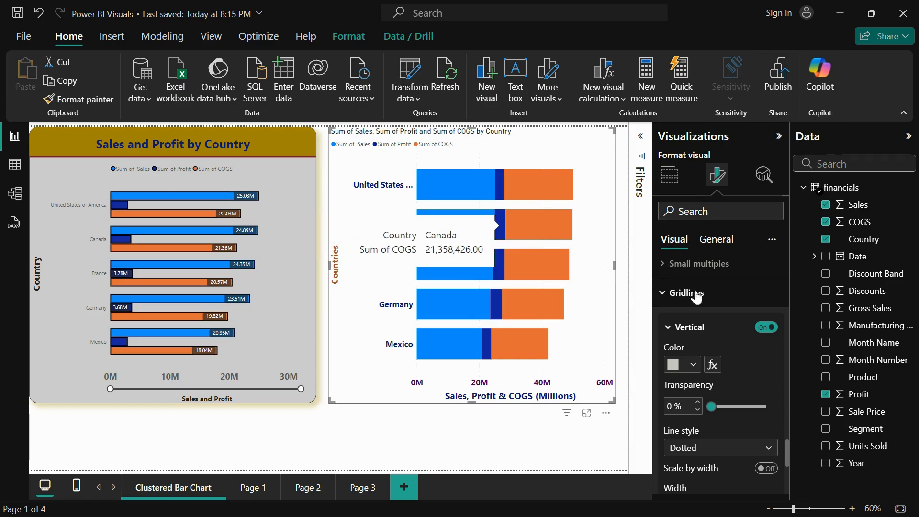
pyautogui.click(692, 366)
pyautogui.click(683, 206)
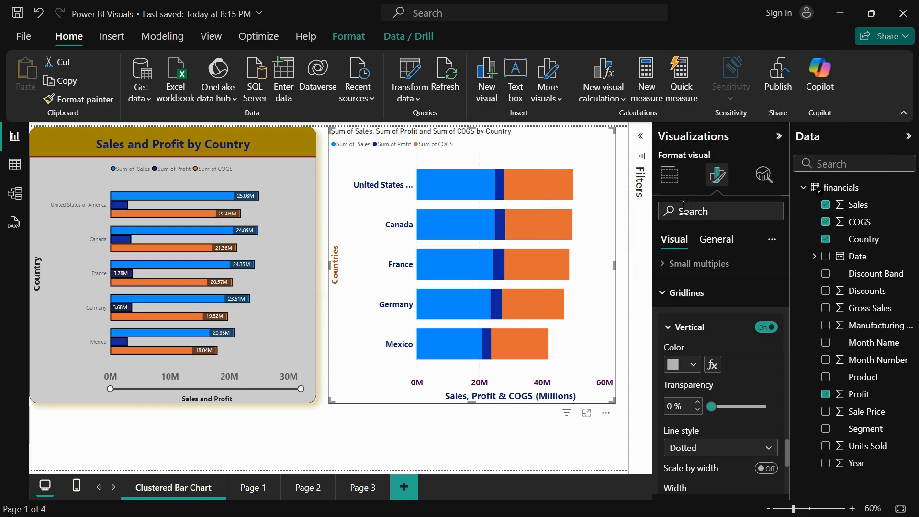
# Set the vertical gridlines to the Solid line style with a width of 2 px
pyautogui.click(702, 447)
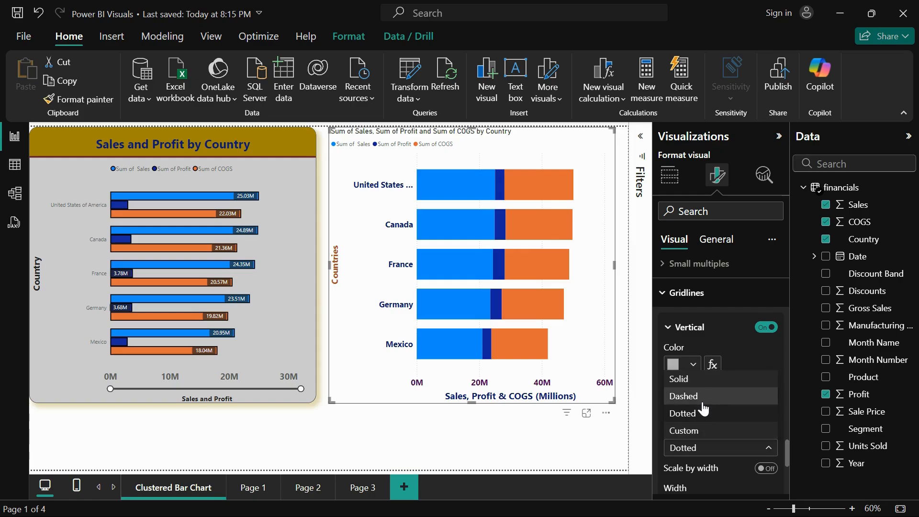
pyautogui.click(707, 380)
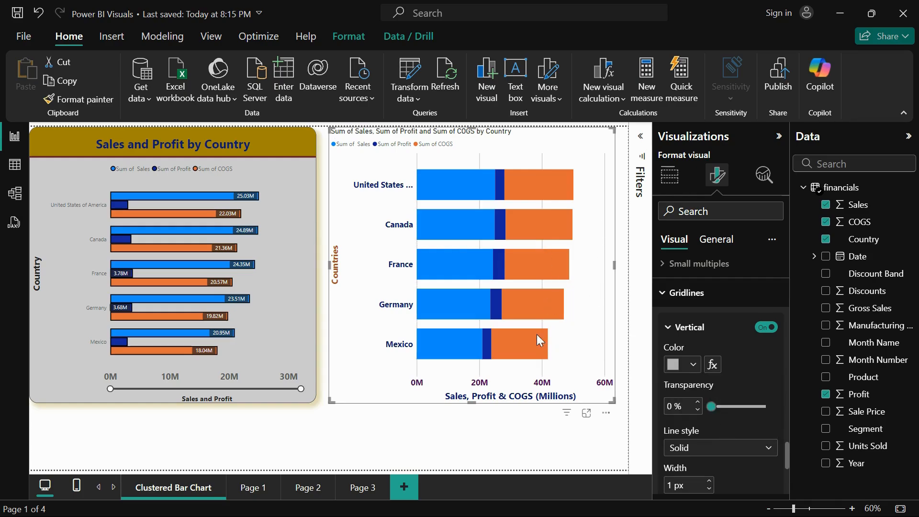
pyautogui.scroll(-3, 696, 405)
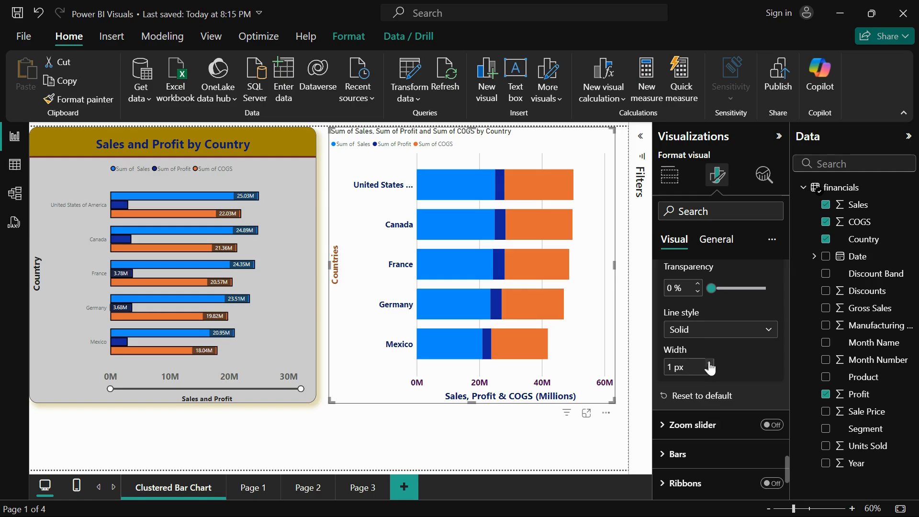
pyautogui.scroll(3, 709, 368)
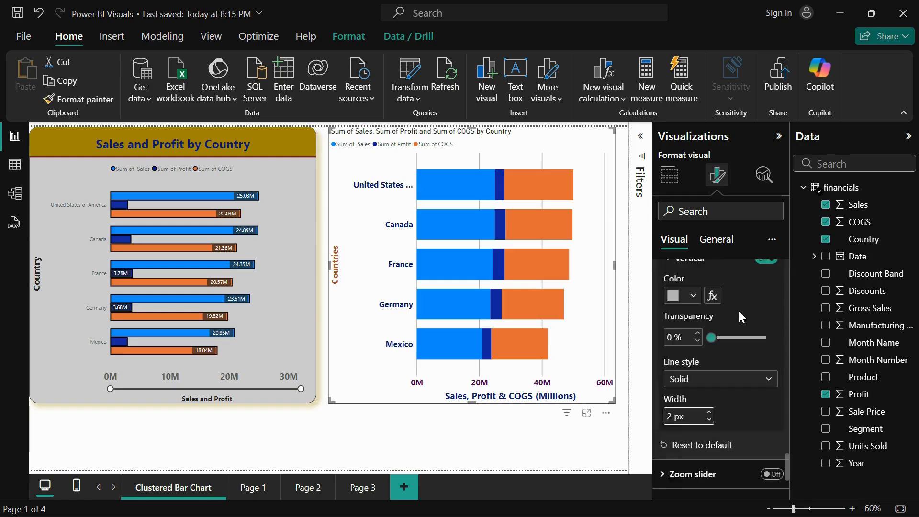
pyautogui.scroll(-2, 716, 384)
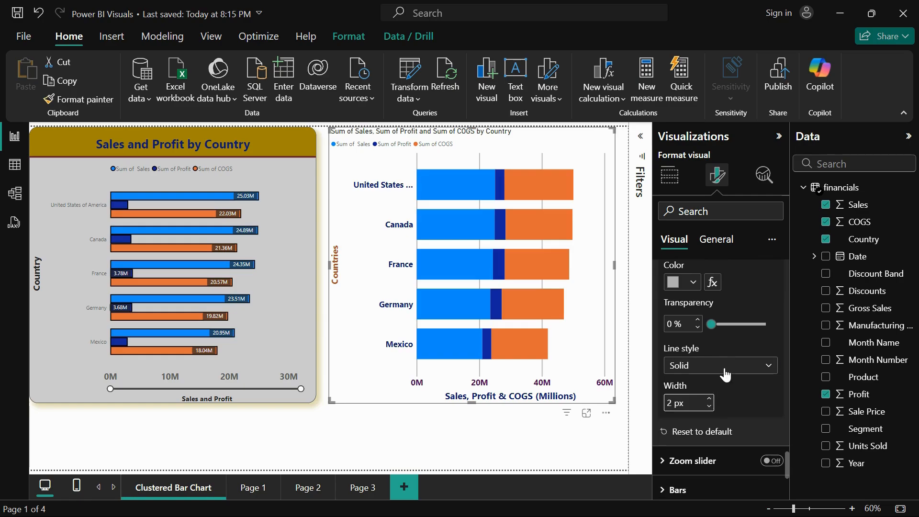
# Try the Custom line style for the vertical gridlines, editing the dash array and turning on Scale by width
pyautogui.click(720, 368)
pyautogui.click(712, 434)
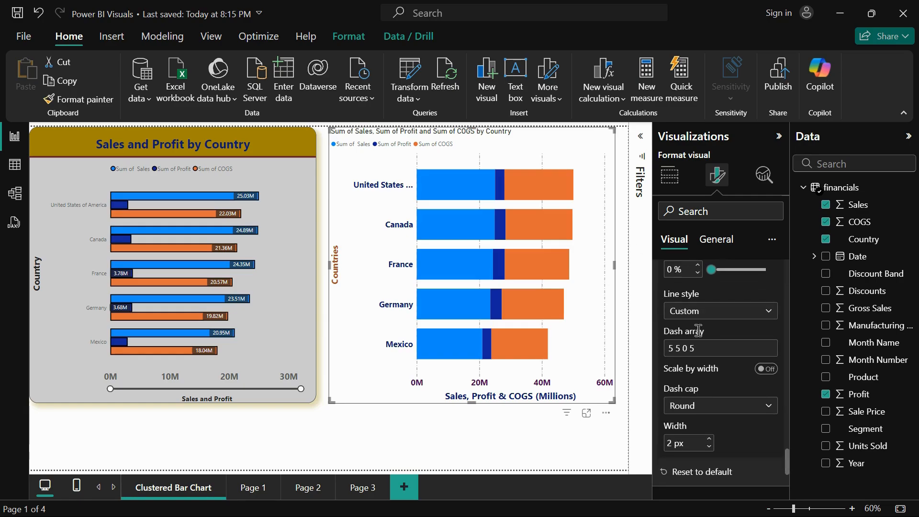
pyautogui.click(706, 348)
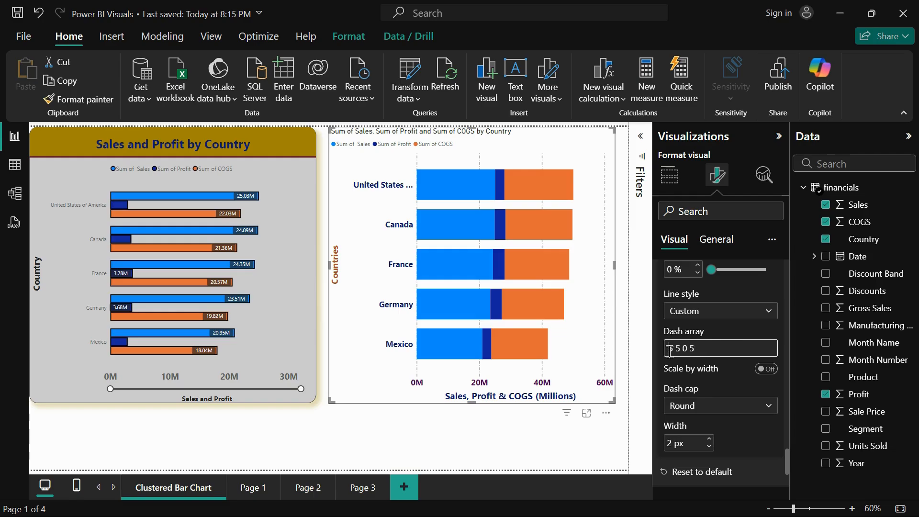
pyautogui.moveTo(669, 351); pyautogui.dragTo(699, 352)
pyautogui.click(767, 370)
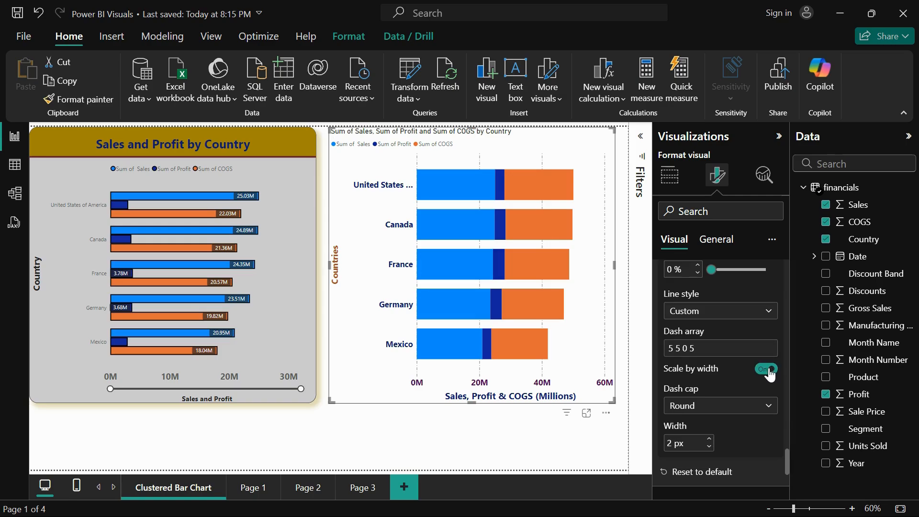
pyautogui.click(693, 351)
pyautogui.press('BackSpace')
# Set the line style of the vertical gridlines to Dashed
pyautogui.click(713, 318)
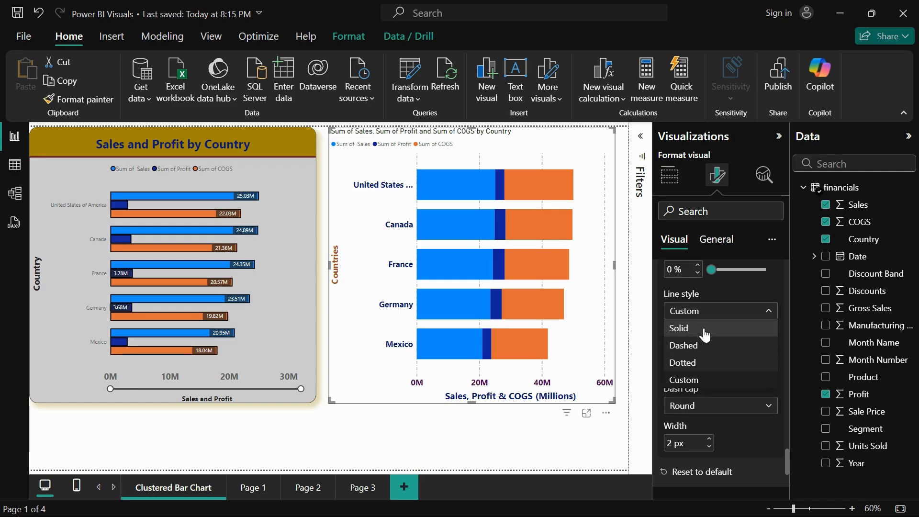
pyautogui.click(703, 348)
# Turn on the zoom slider and shorten the visible X-axis range to about 50M
pyautogui.scroll(-4, 696, 373)
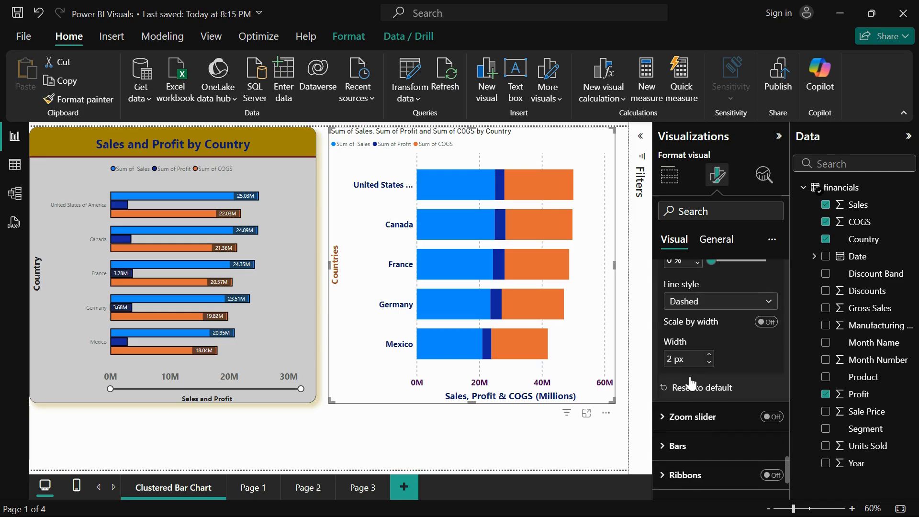
pyautogui.click(694, 335)
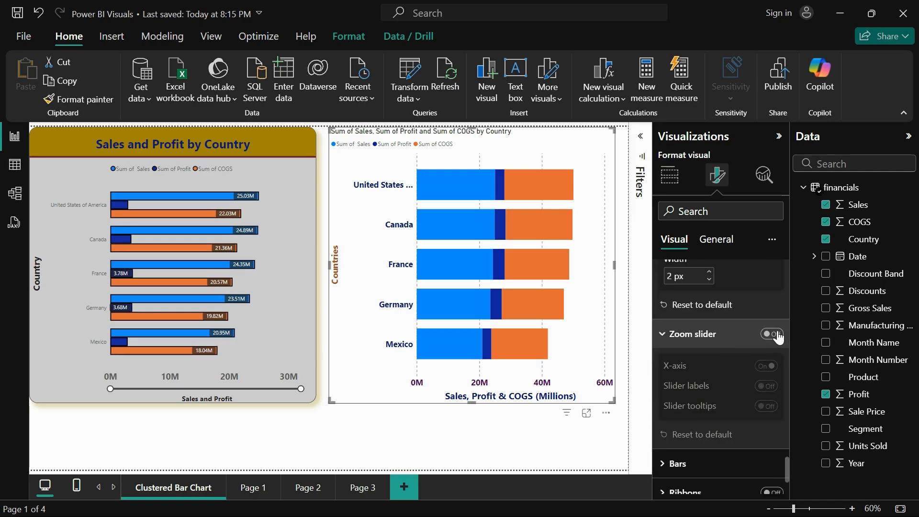
pyautogui.click(778, 338)
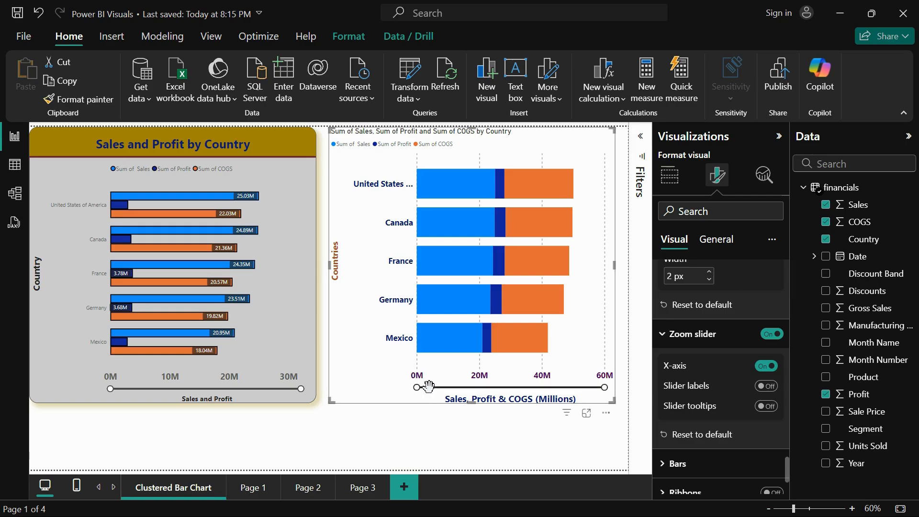
pyautogui.moveTo(604, 387)
pyautogui.mouseDown()
pyautogui.moveTo(478, 386)
pyautogui.moveTo(602, 387)
pyautogui.mouseUp()
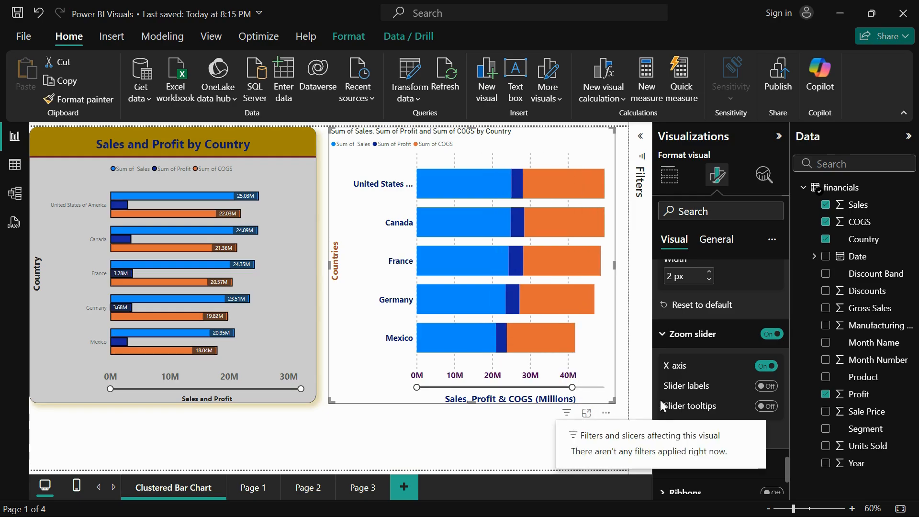
# Try the slider labels and slider tooltips while adjusting the X-axis range, and reset the zoom slider to default
pyautogui.click(770, 389)
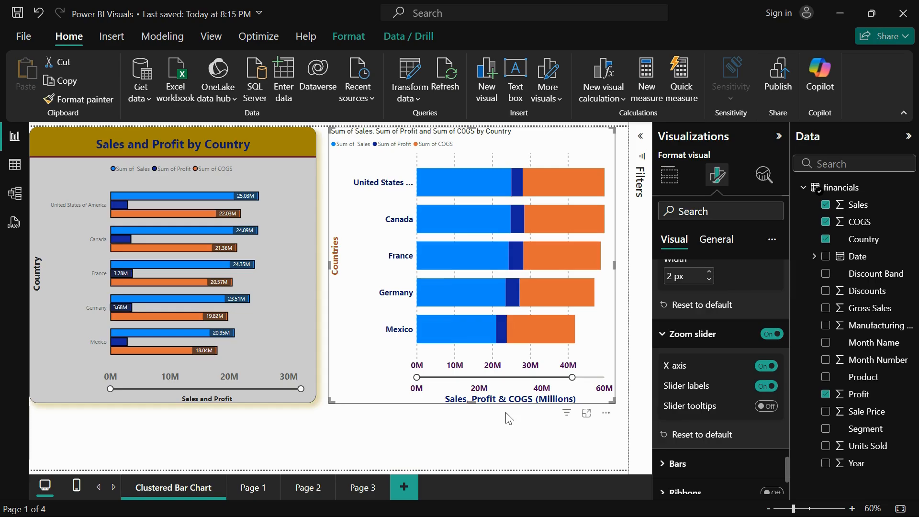
pyautogui.click(763, 390)
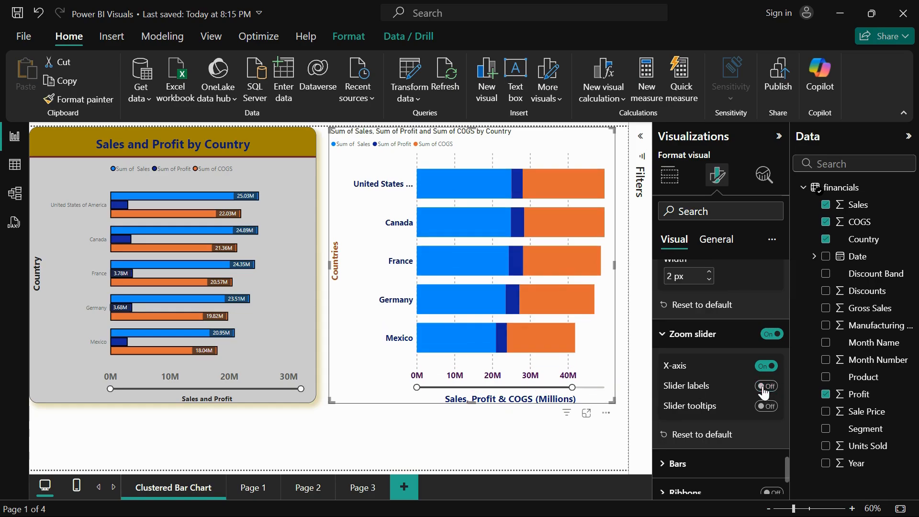
pyautogui.click(766, 389)
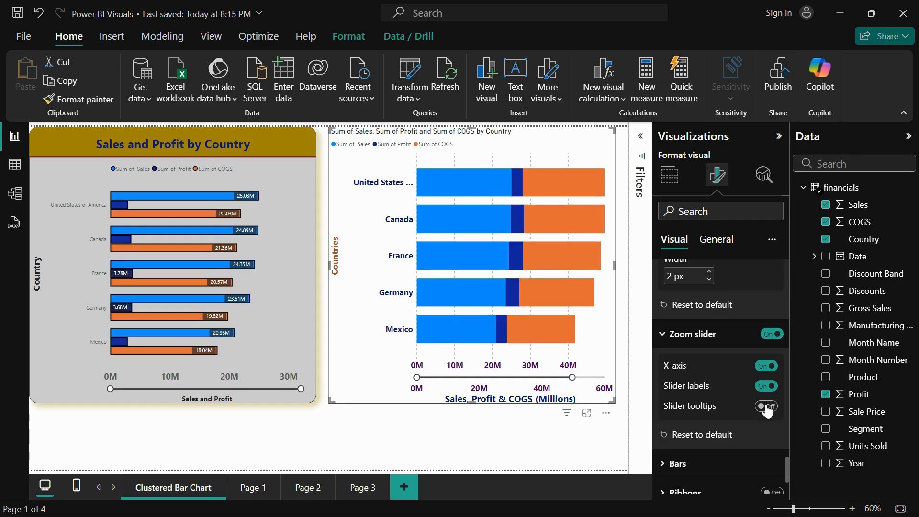
pyautogui.click(767, 407)
pyautogui.moveTo(568, 377)
pyautogui.mouseDown()
pyautogui.moveTo(497, 377)
pyautogui.moveTo(600, 380)
pyautogui.moveTo(582, 378)
pyautogui.mouseUp()
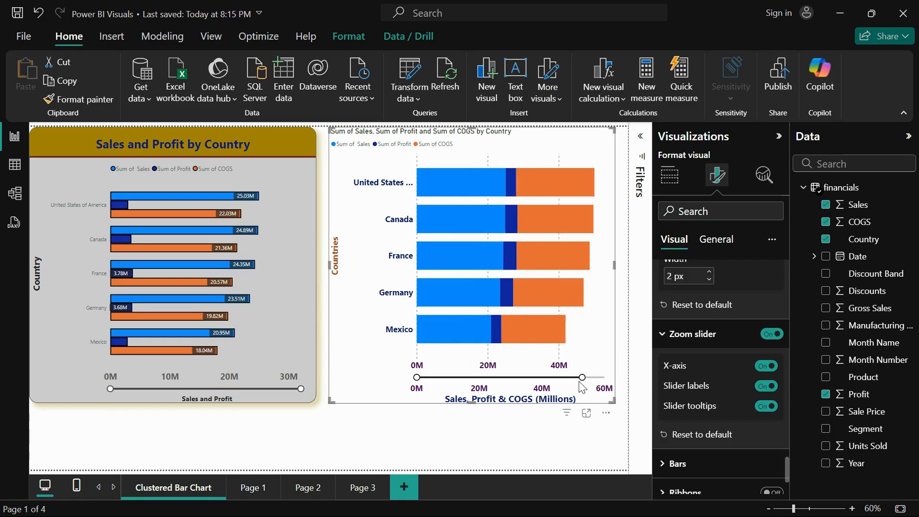
pyautogui.click(702, 434)
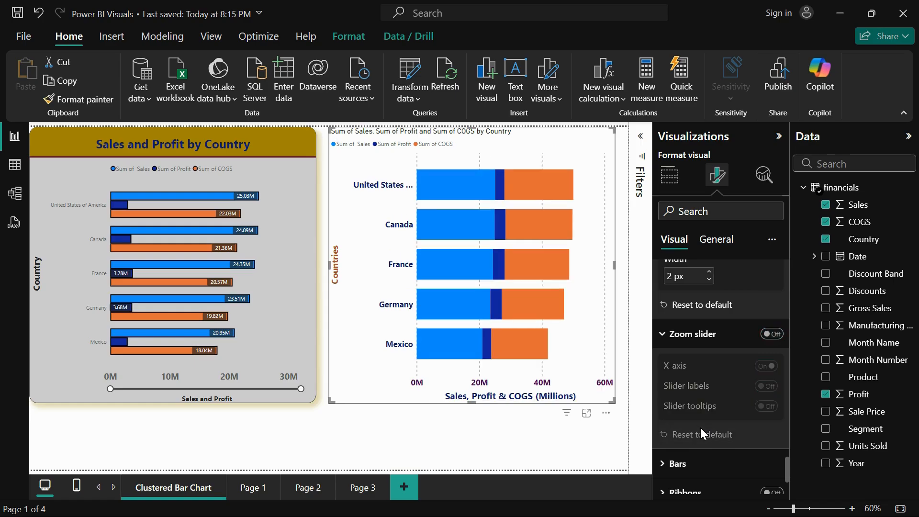
# Examine the bar formatting options for color, border and layout with the settings applied to all series
pyautogui.scroll(-2, 701, 435)
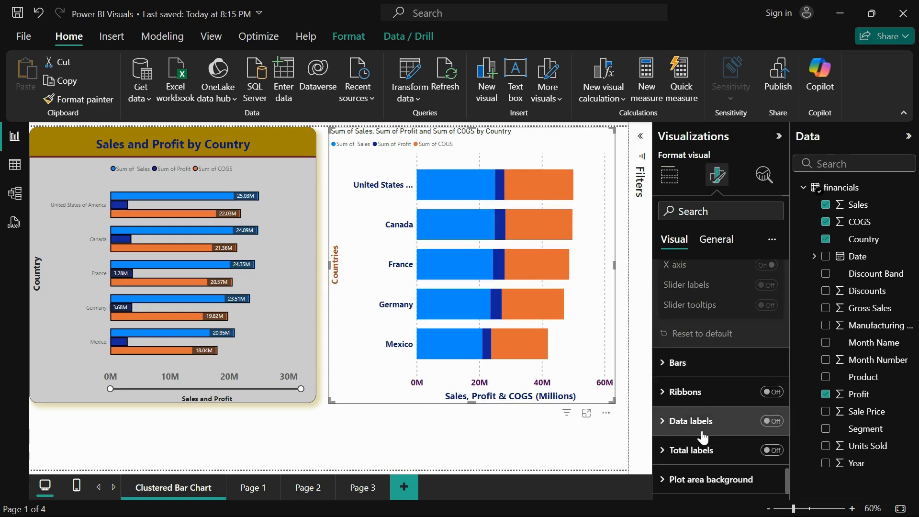
pyautogui.click(689, 363)
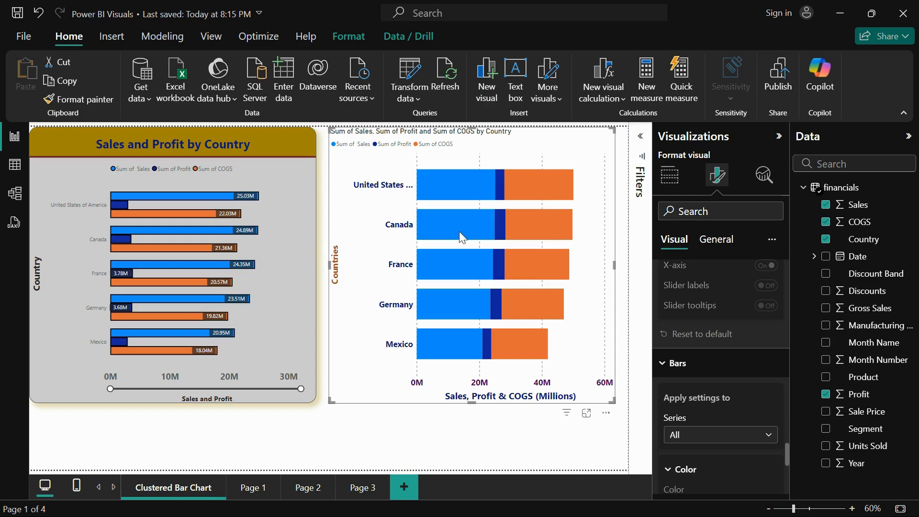
pyautogui.scroll(-2, 708, 394)
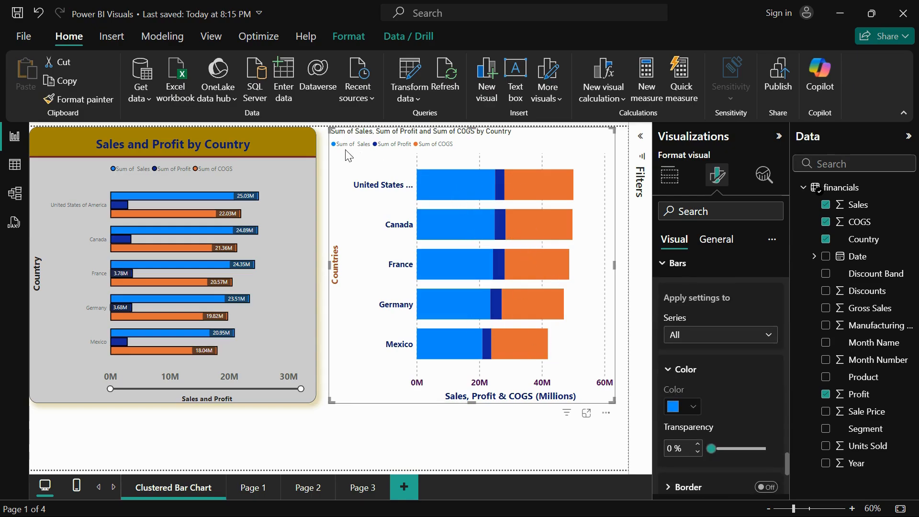
pyautogui.click(696, 333)
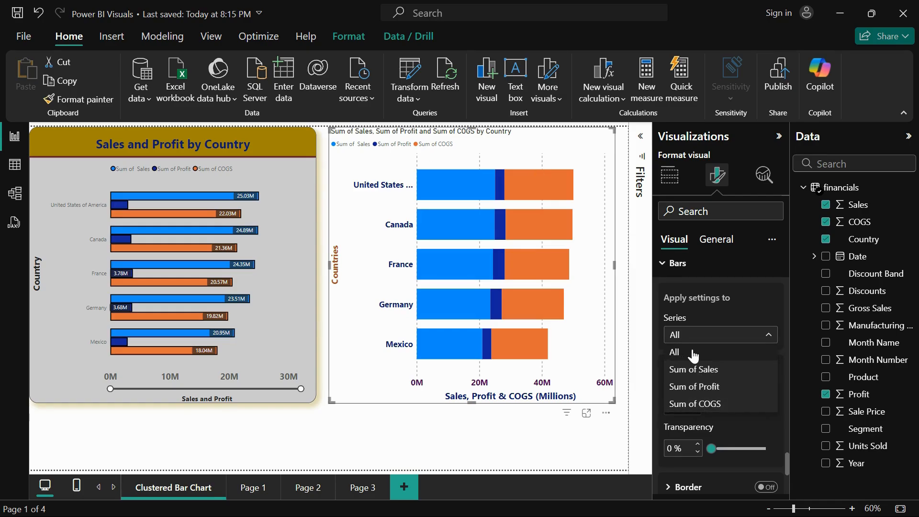
pyautogui.click(692, 353)
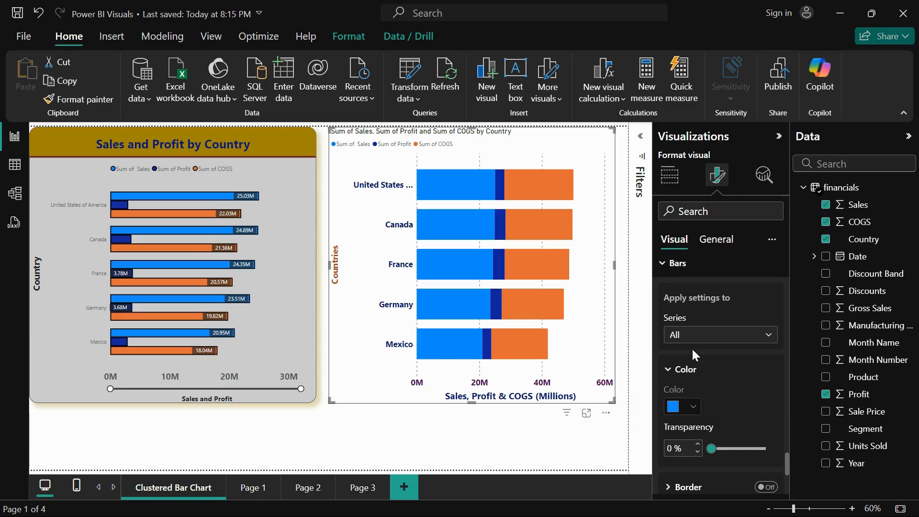
pyautogui.scroll(-2, 704, 394)
pyautogui.scroll(1, 720, 317)
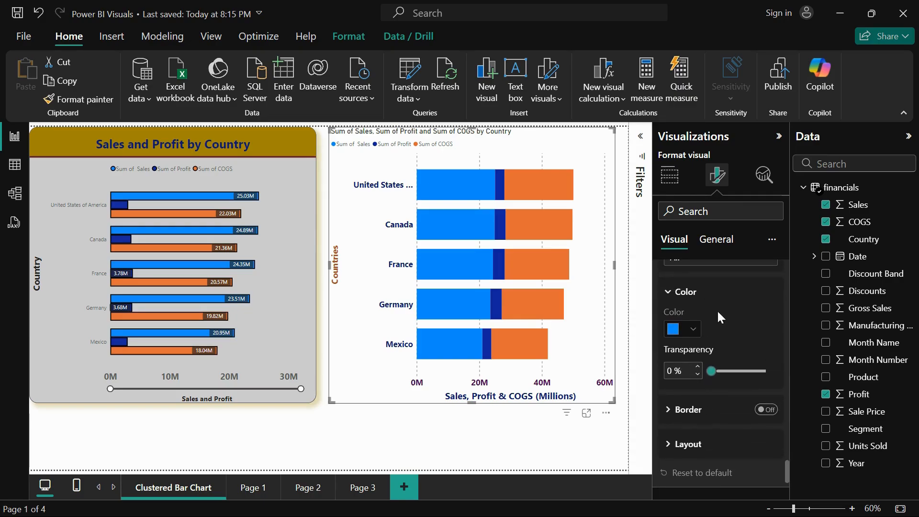
pyautogui.scroll(3, 711, 317)
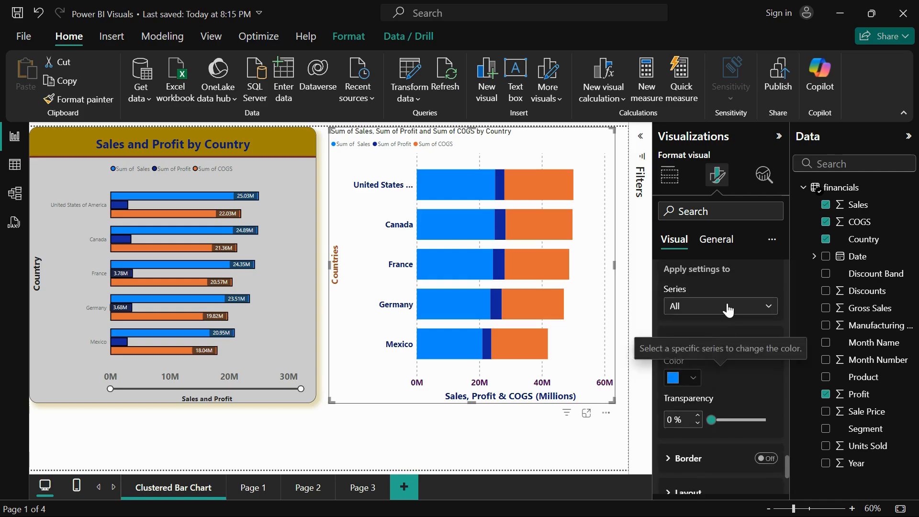
# Set the bar color of the Sum of Sales series to dark pink
pyautogui.click(728, 308)
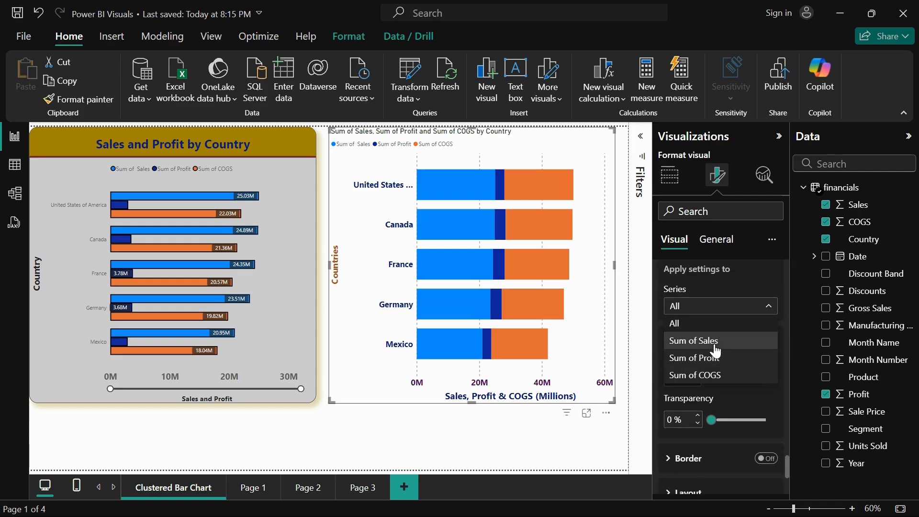
pyautogui.click(715, 344)
pyautogui.scroll(-5, 699, 400)
pyautogui.scroll(2, 717, 335)
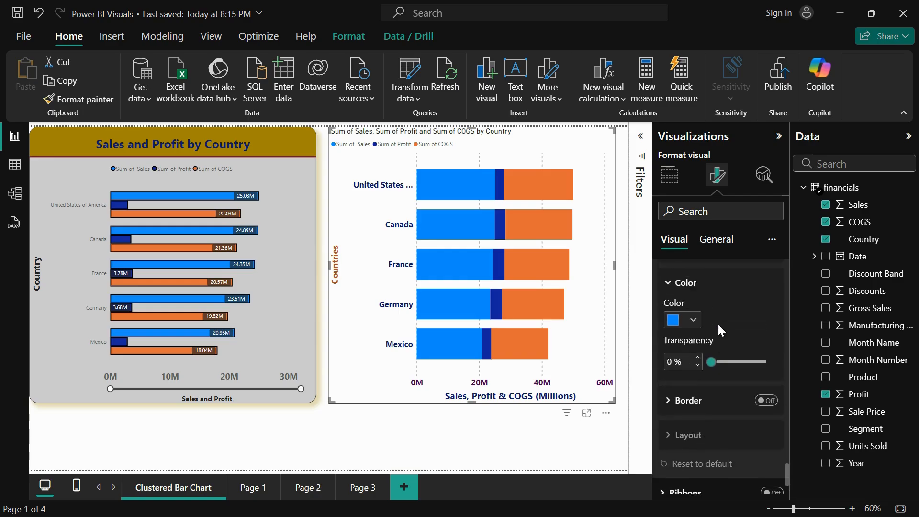
pyautogui.scroll(1, 717, 323)
pyautogui.scroll(1, 706, 301)
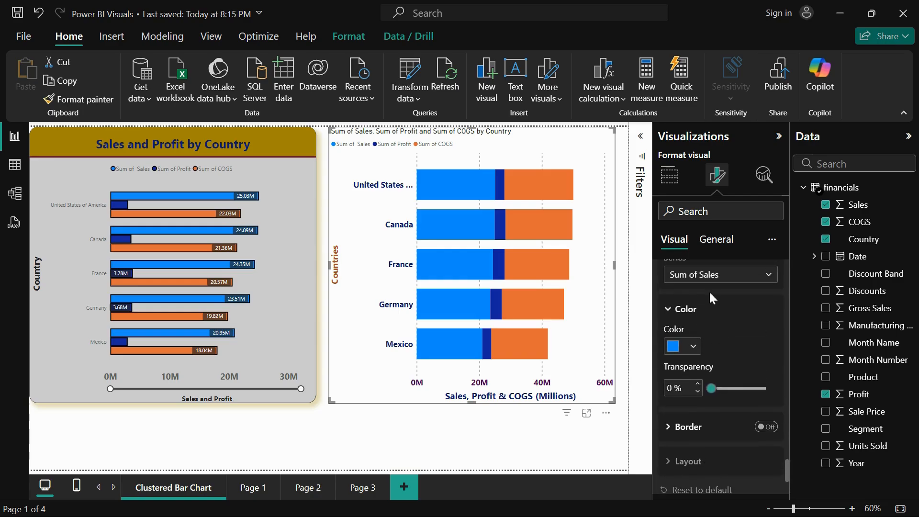
pyautogui.click(691, 359)
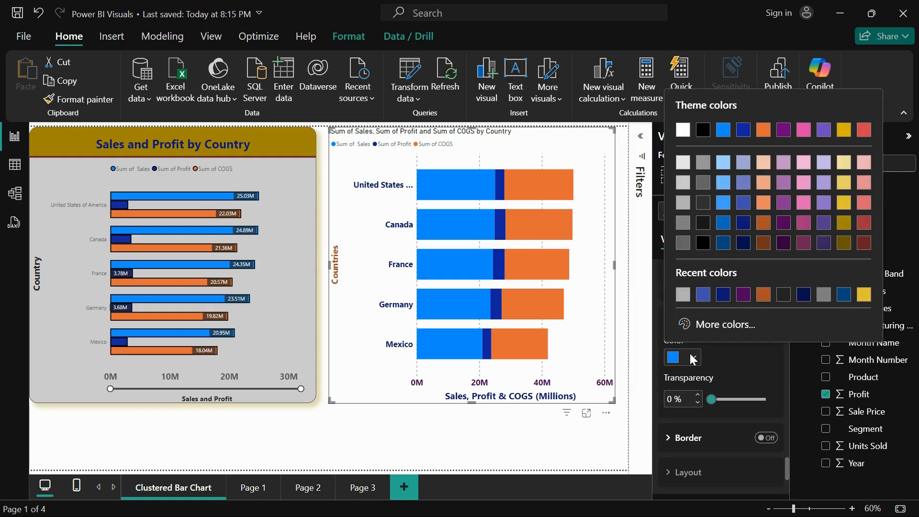
pyautogui.click(805, 225)
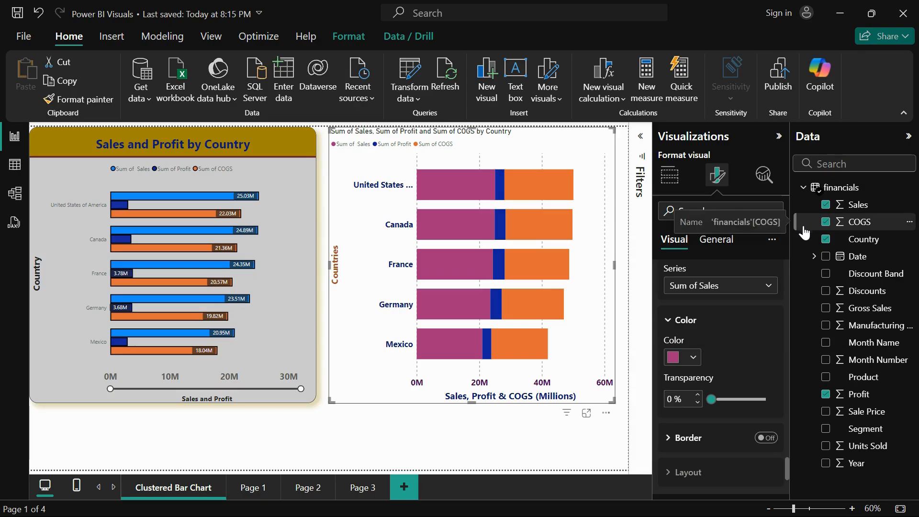
# Set the Sum of Sales bar color transparency to 3% and try switching that series' border on and off
pyautogui.scroll(-1, 754, 353)
pyautogui.moveTo(712, 378)
pyautogui.mouseDown()
pyautogui.moveTo(731, 379)
pyautogui.moveTo(713, 380)
pyautogui.mouseUp()
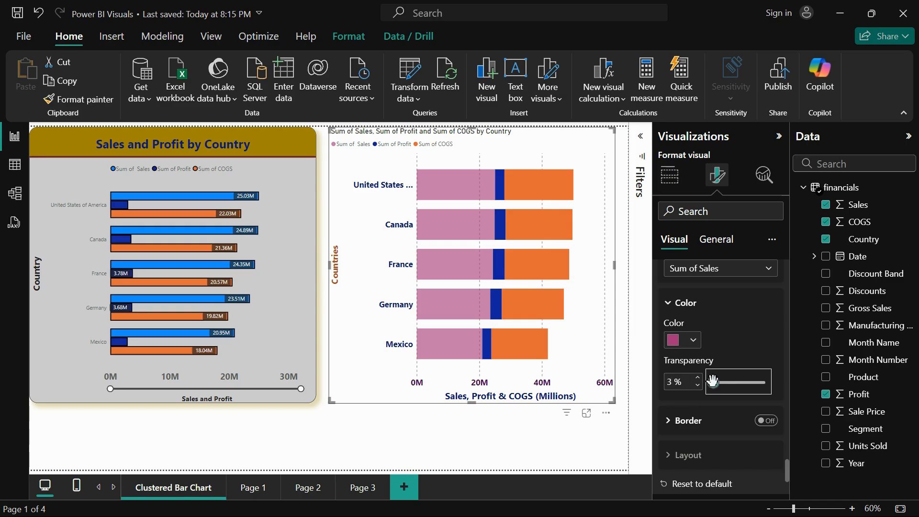
pyautogui.click(675, 421)
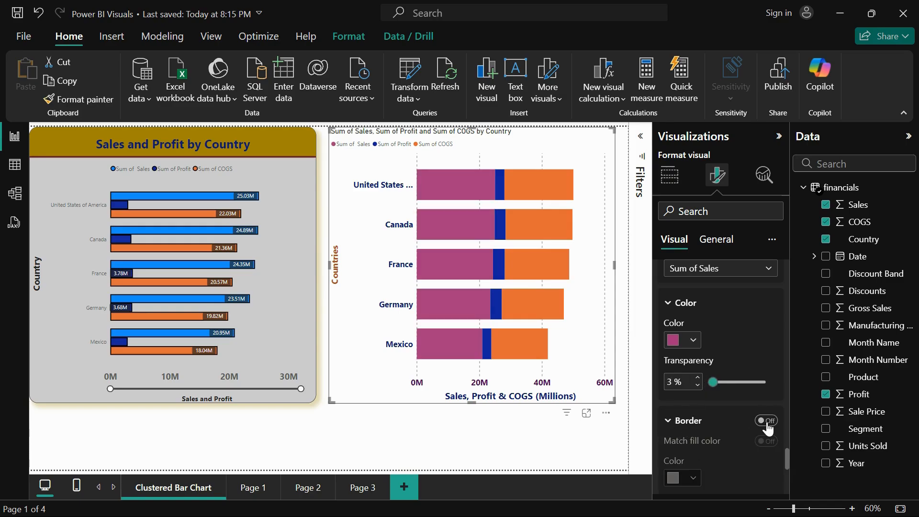
pyautogui.click(767, 421)
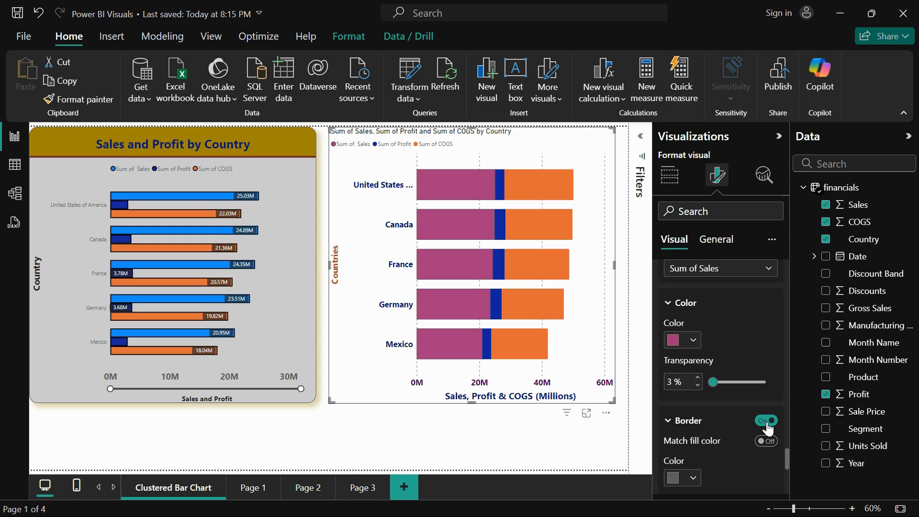
pyautogui.click(767, 421)
# Set the bar color of the Sum of Profit series to dark red
pyautogui.scroll(1, 771, 383)
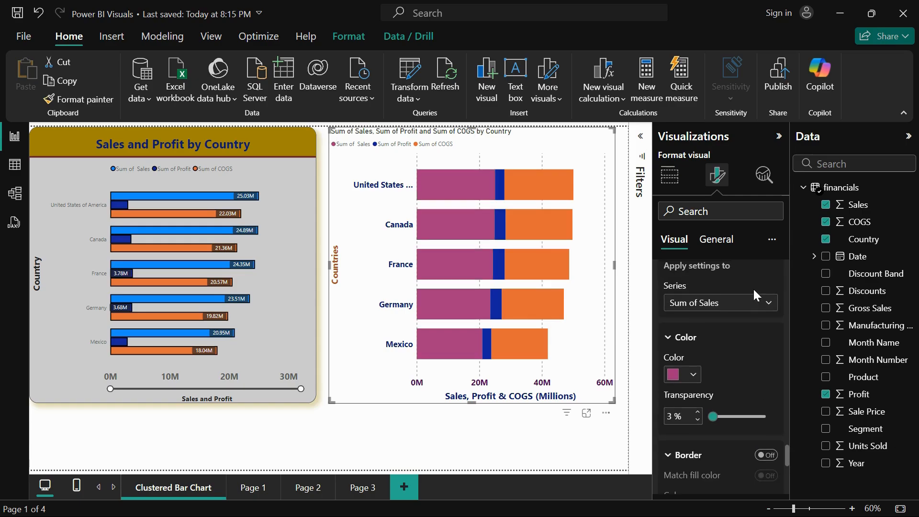
pyautogui.click(753, 301)
pyautogui.click(709, 351)
pyautogui.click(689, 374)
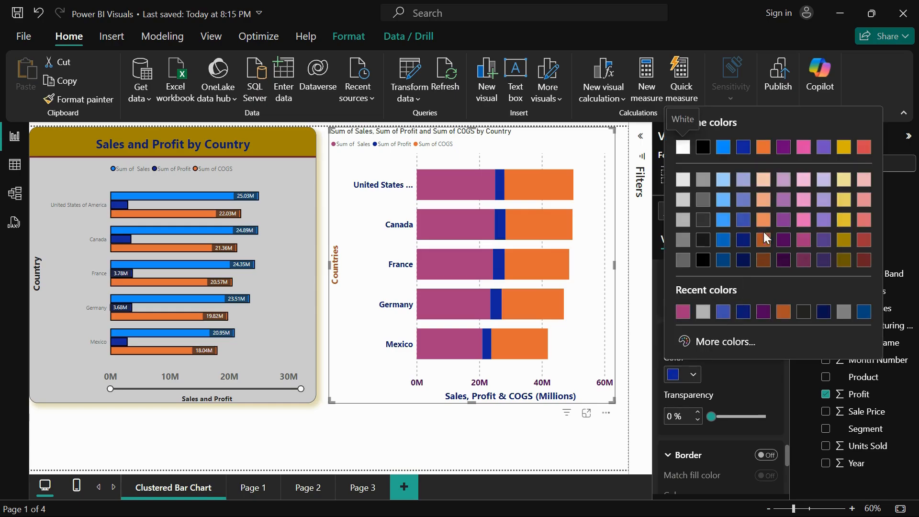
pyautogui.click(862, 241)
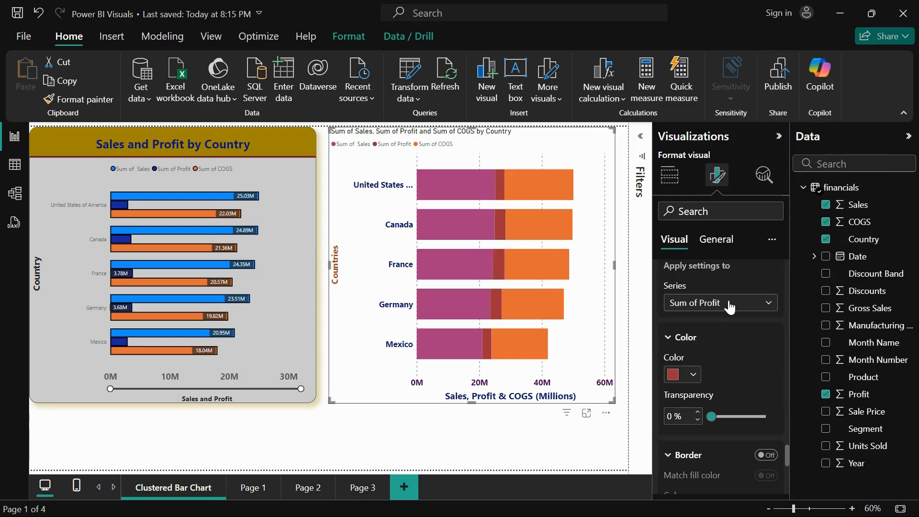
# Recolor the Sum of Profit bars dark purple
pyautogui.scroll(-1, 730, 306)
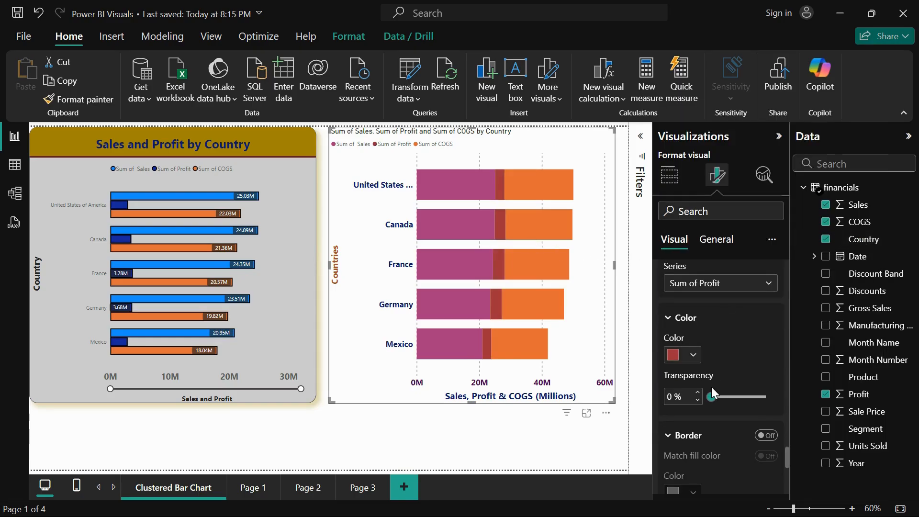
pyautogui.click(745, 284)
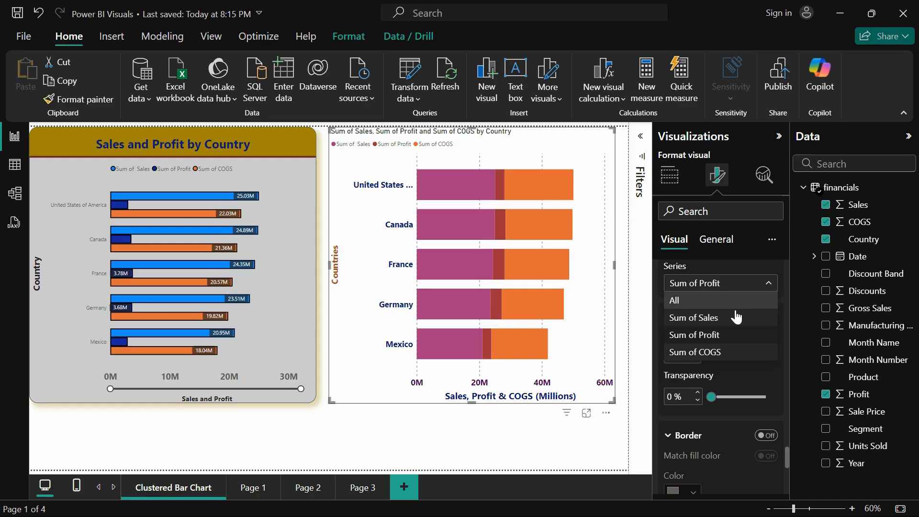
pyautogui.click(730, 372)
pyautogui.click(691, 355)
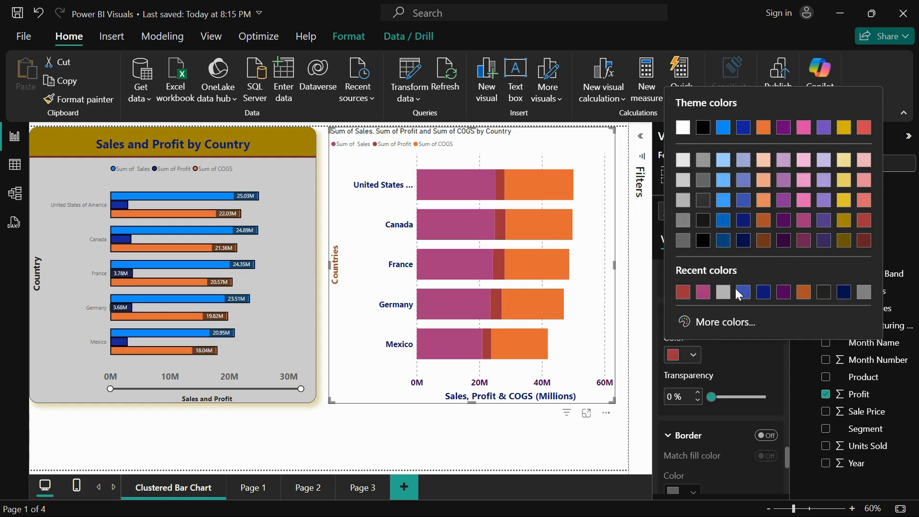
pyautogui.click(786, 221)
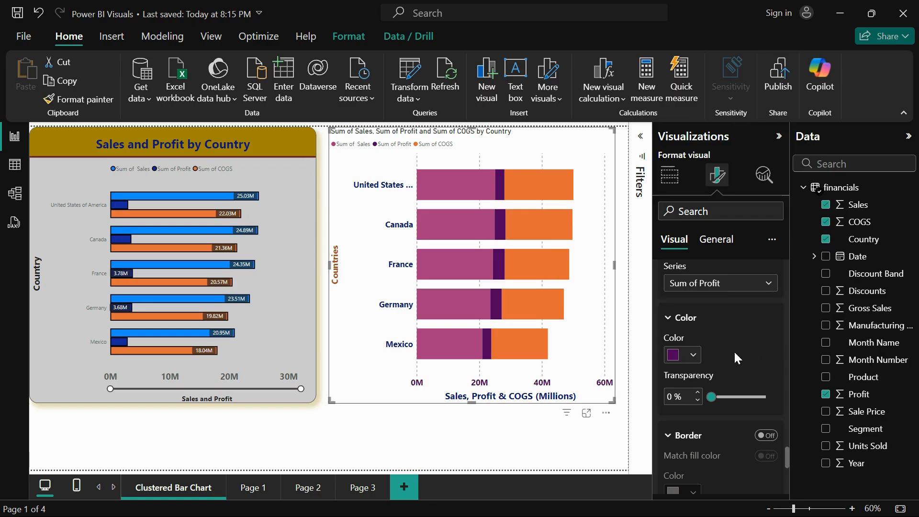
# Apply the bar settings to all series and turn on the bar border, keeping the color transparency at 0%
pyautogui.scroll(-2, 733, 350)
pyautogui.scroll(3, 733, 350)
pyautogui.click(731, 321)
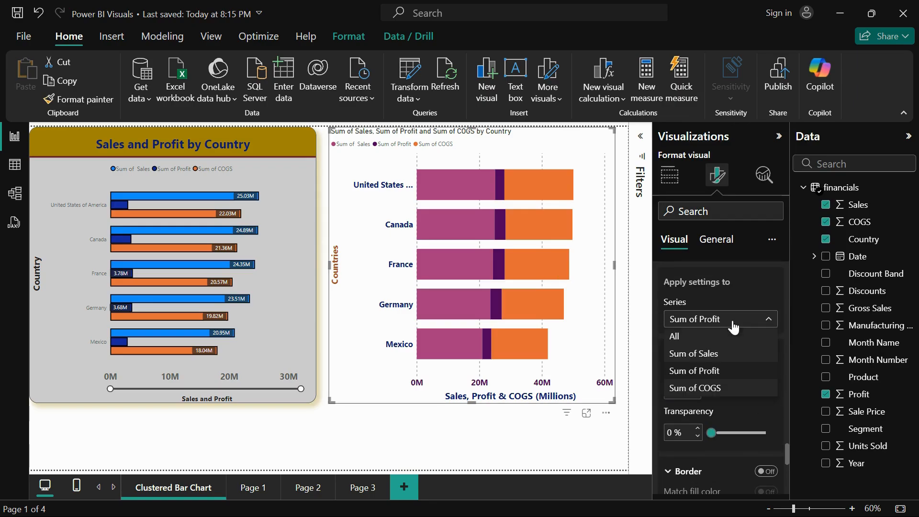
pyautogui.click(696, 340)
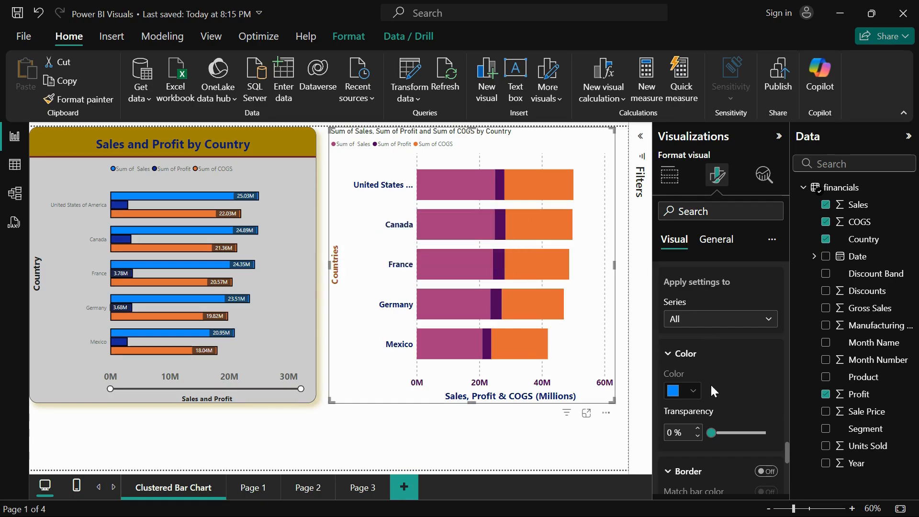
pyautogui.scroll(-1, 710, 383)
pyautogui.moveTo(711, 374)
pyautogui.mouseDown()
pyautogui.moveTo(728, 375)
pyautogui.moveTo(703, 378)
pyautogui.mouseUp()
pyautogui.click(766, 412)
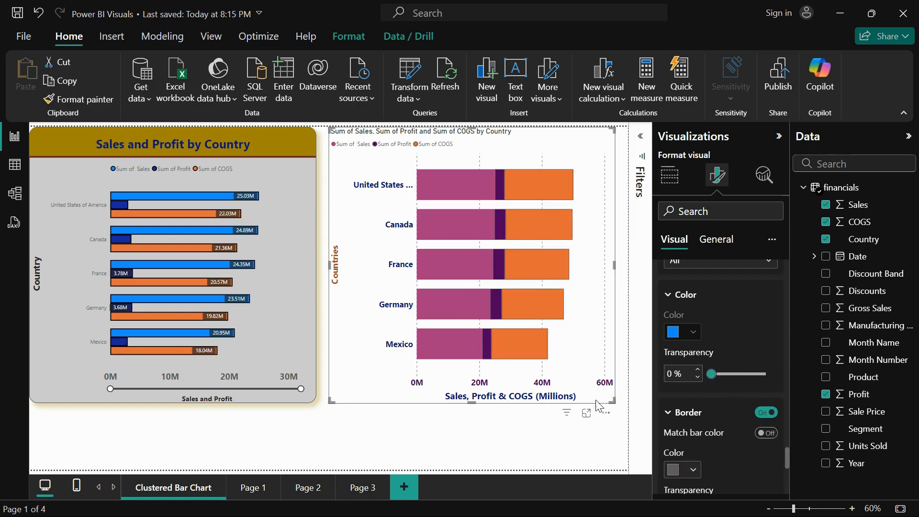
# Try matching the border color to the bar color, and switch the match off again
pyautogui.scroll(-3, 711, 458)
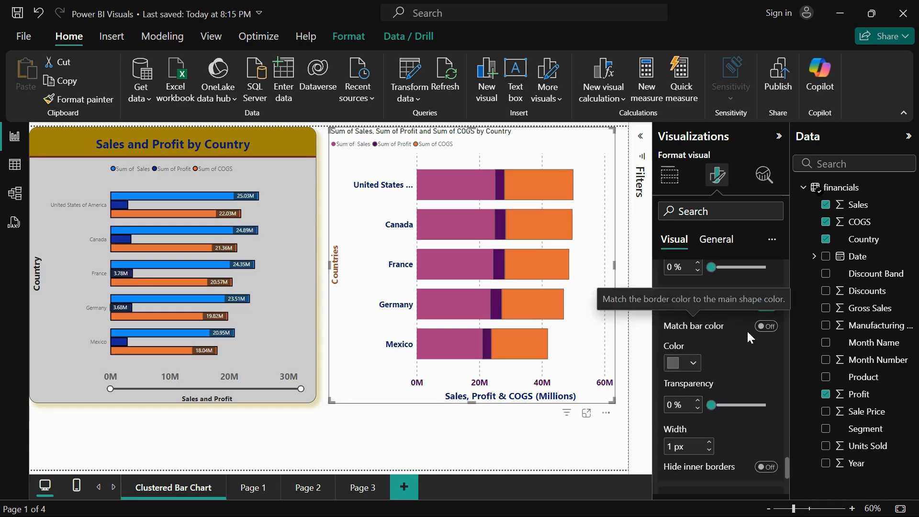
pyautogui.click(766, 327)
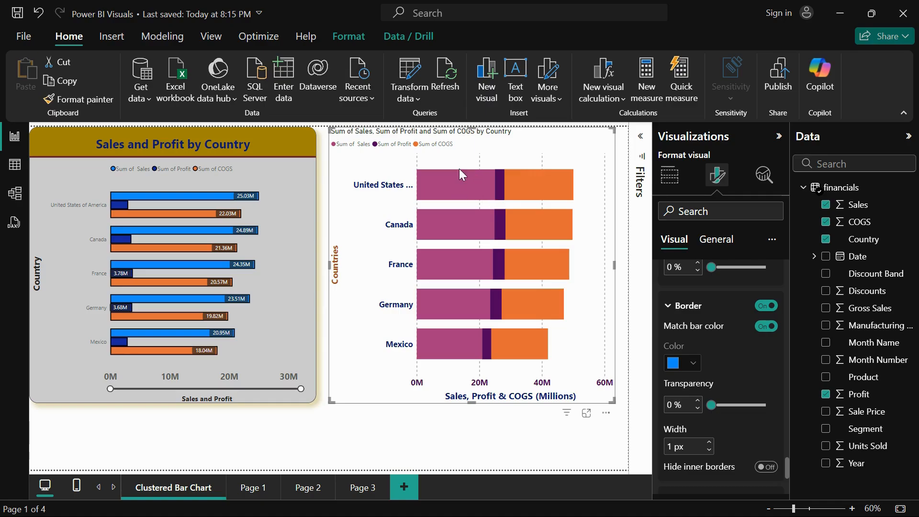
pyautogui.click(766, 327)
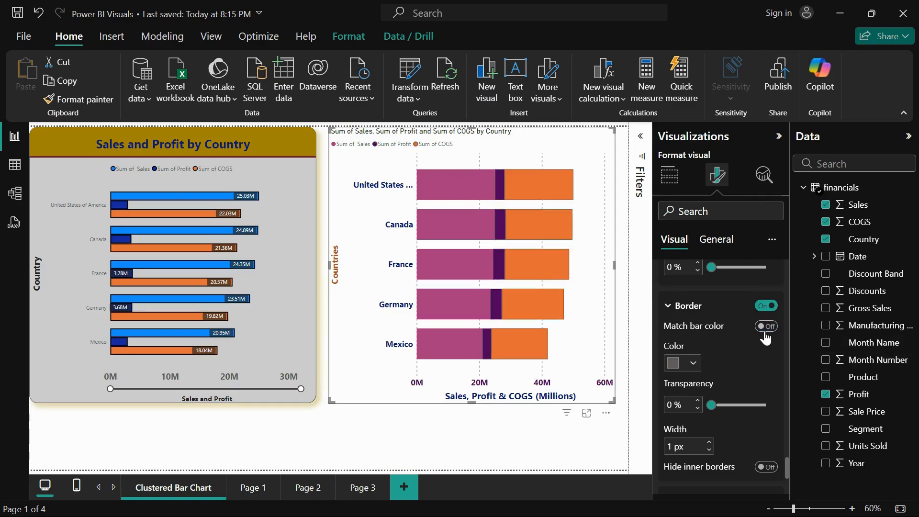
# Set the border color of the bars to near-black and the border width to 3 px
pyautogui.click(694, 365)
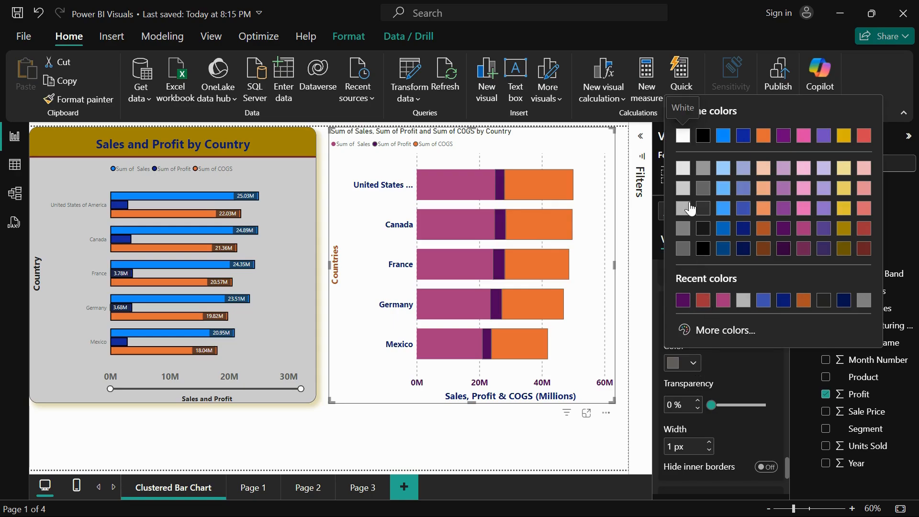
pyautogui.click(702, 229)
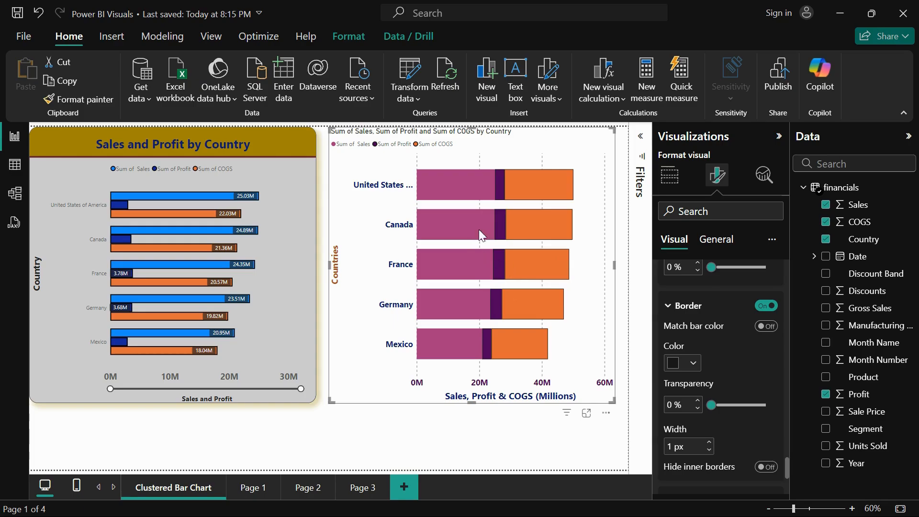
pyautogui.scroll(3, 733, 294)
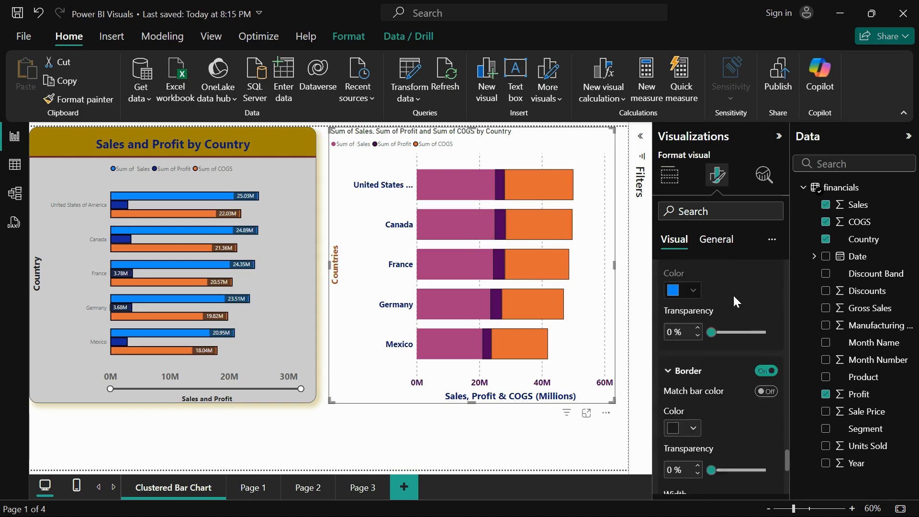
pyautogui.scroll(-4, 733, 294)
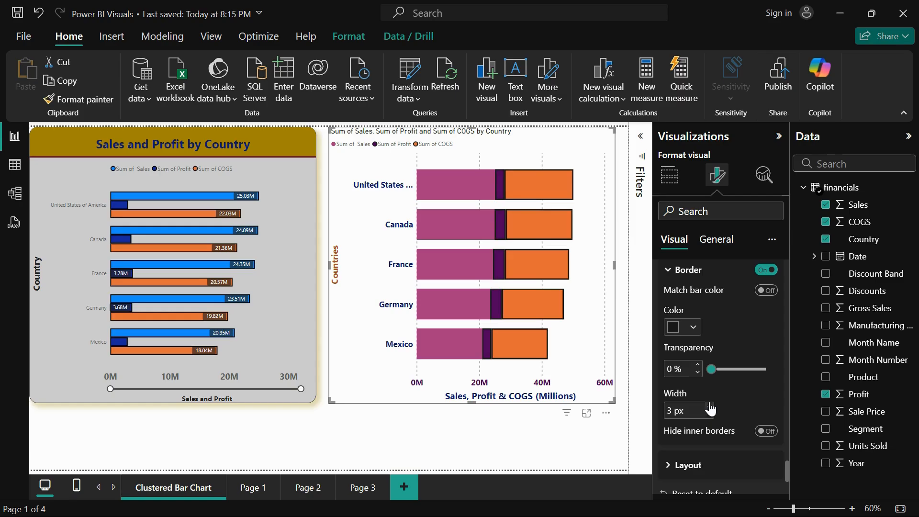
# Turn on the bar border for the Sum of Sales series
pyautogui.scroll(8, 732, 348)
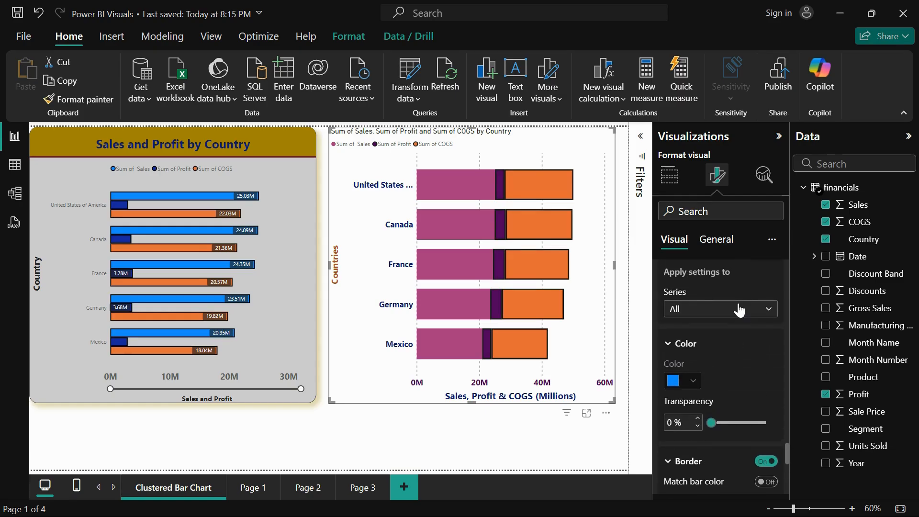
pyautogui.click(739, 312)
pyautogui.click(732, 343)
pyautogui.scroll(-2, 742, 412)
pyautogui.scroll(-1, 740, 407)
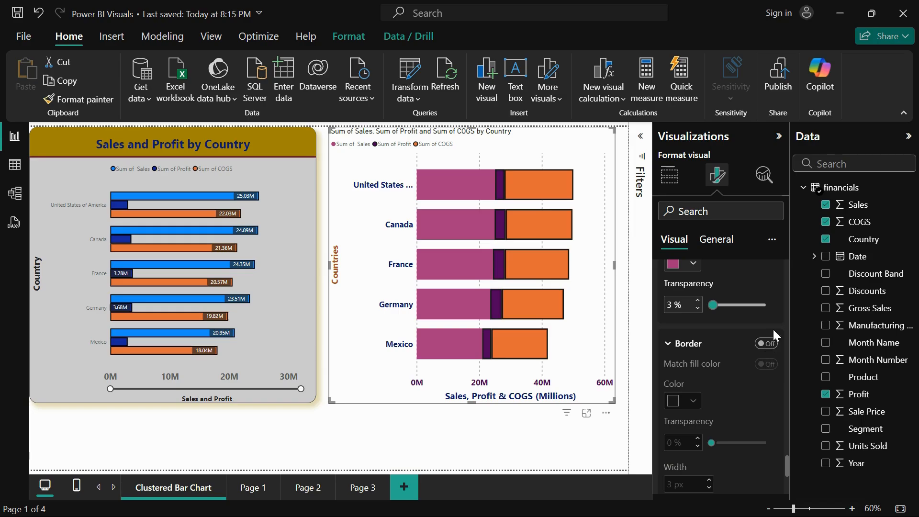
pyautogui.click(767, 351)
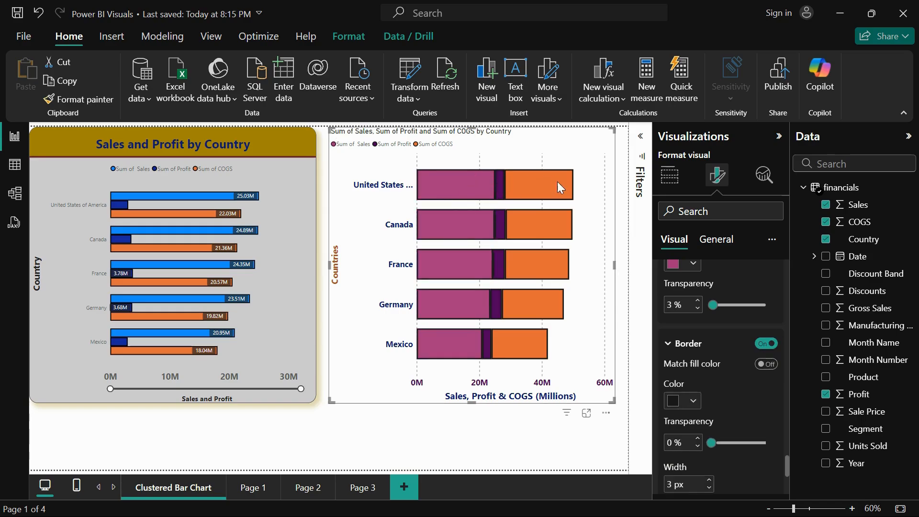
# Try hiding the inner borders with the settings applied to all series, and set the border width to 2 px
pyautogui.scroll(3, 730, 303)
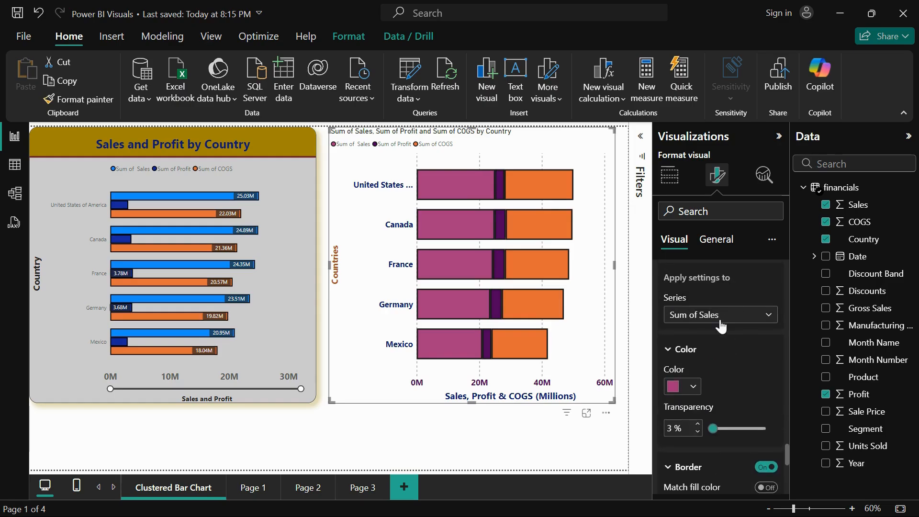
pyautogui.click(721, 316)
pyautogui.click(713, 378)
pyautogui.scroll(-4, 714, 392)
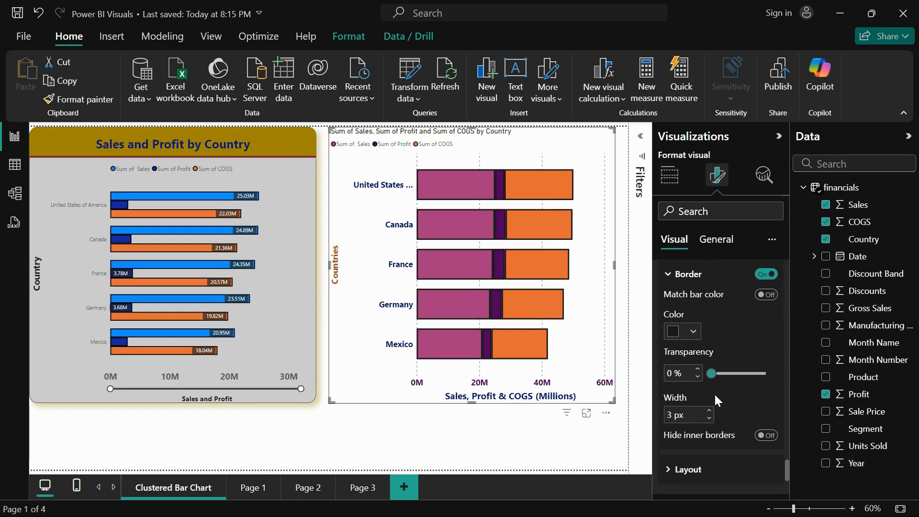
pyautogui.click(767, 434)
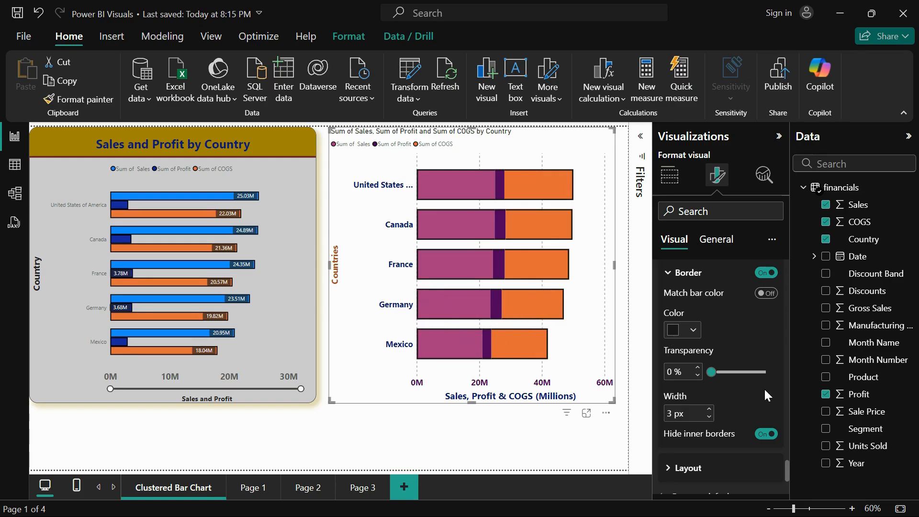
pyautogui.click(766, 434)
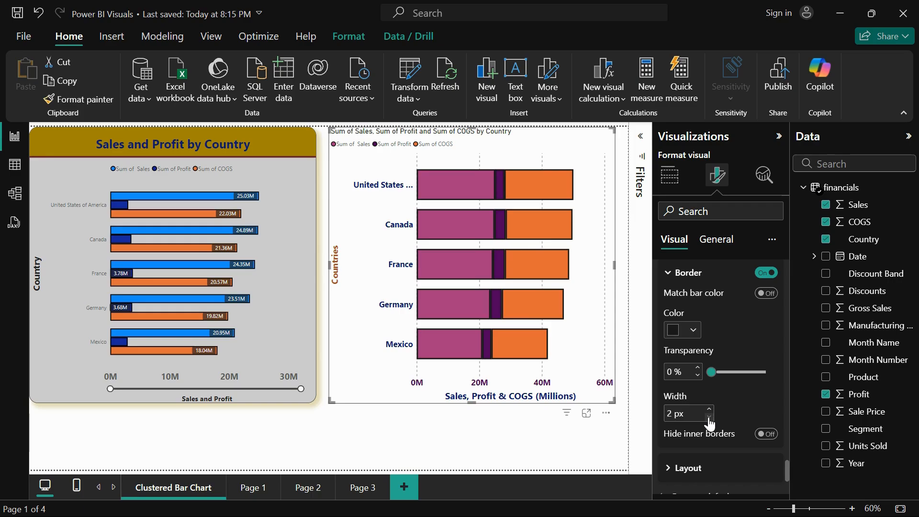
# Try reversing the stacking order of the series in the bar layout, and switch the reverse order off again
pyautogui.scroll(-2, 709, 423)
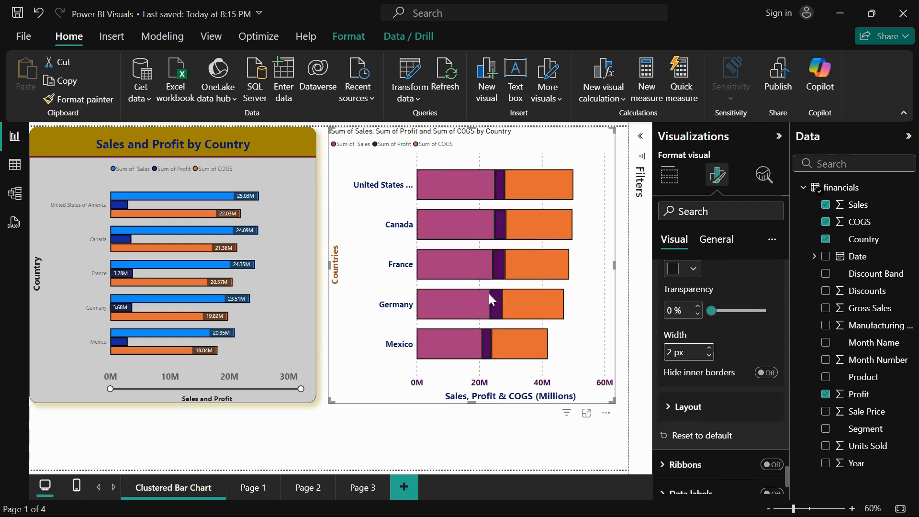
pyautogui.scroll(-2, 767, 394)
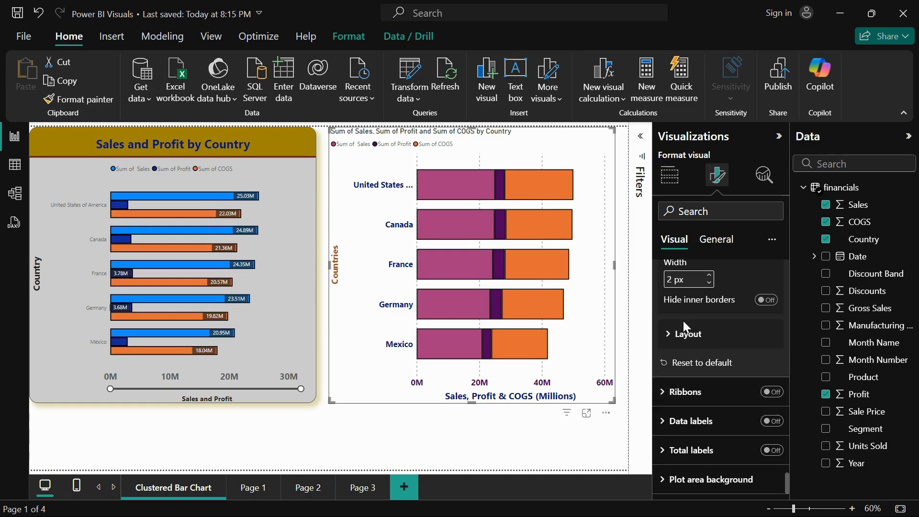
pyautogui.click(684, 335)
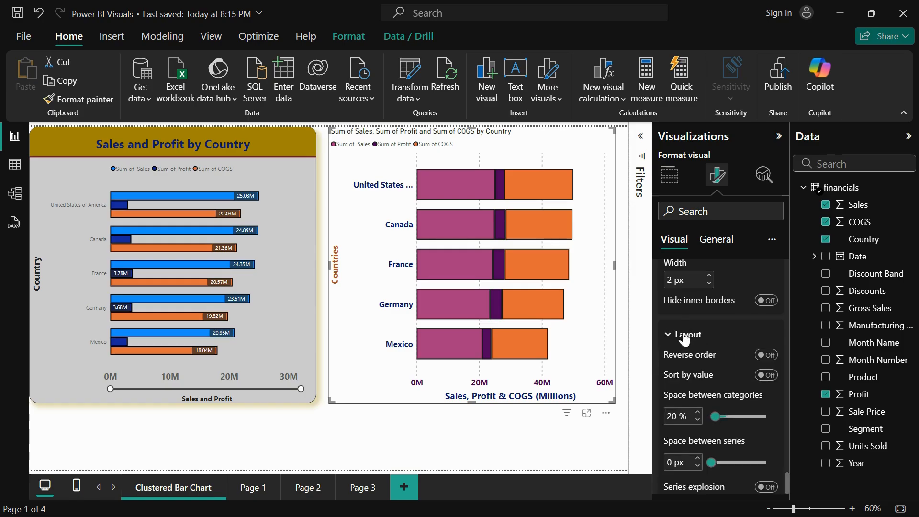
pyautogui.click(767, 355)
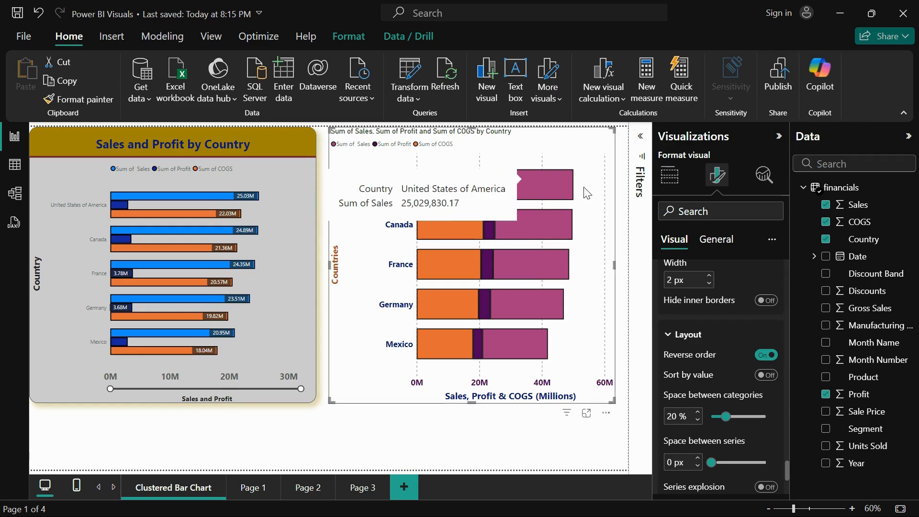
pyautogui.moveTo(453, 190)
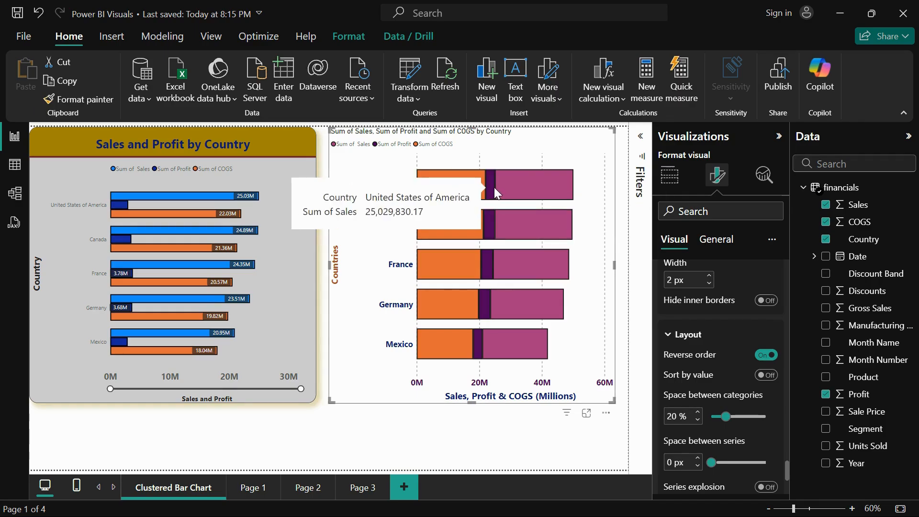
pyautogui.moveTo(523, 183)
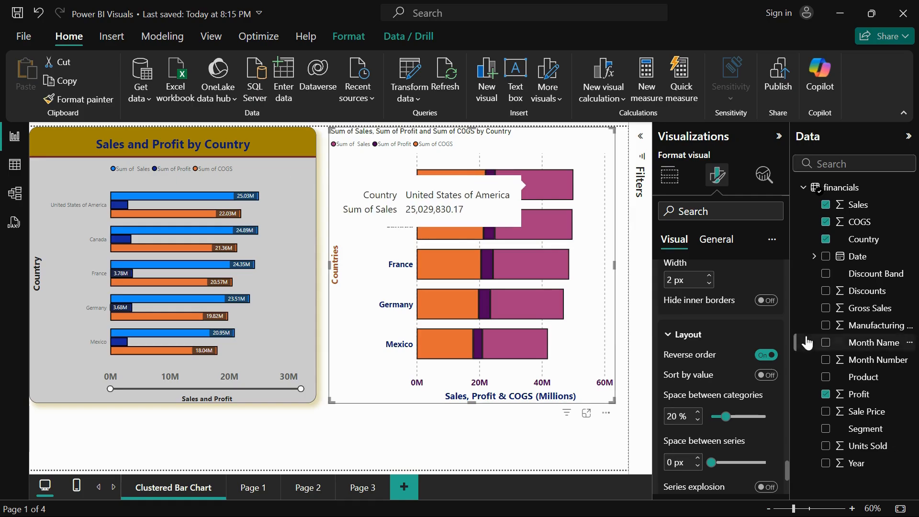
pyautogui.click(763, 356)
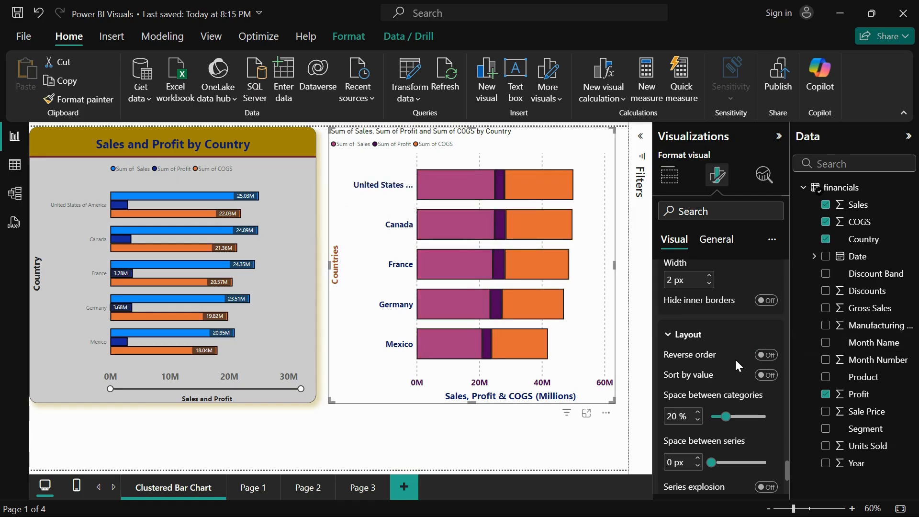
# Set the space between categories to 29% and the space between series to 1 px
pyautogui.moveTo(723, 416)
pyautogui.mouseDown()
pyautogui.moveTo(739, 418)
pyautogui.moveTo(732, 420)
pyautogui.mouseUp()
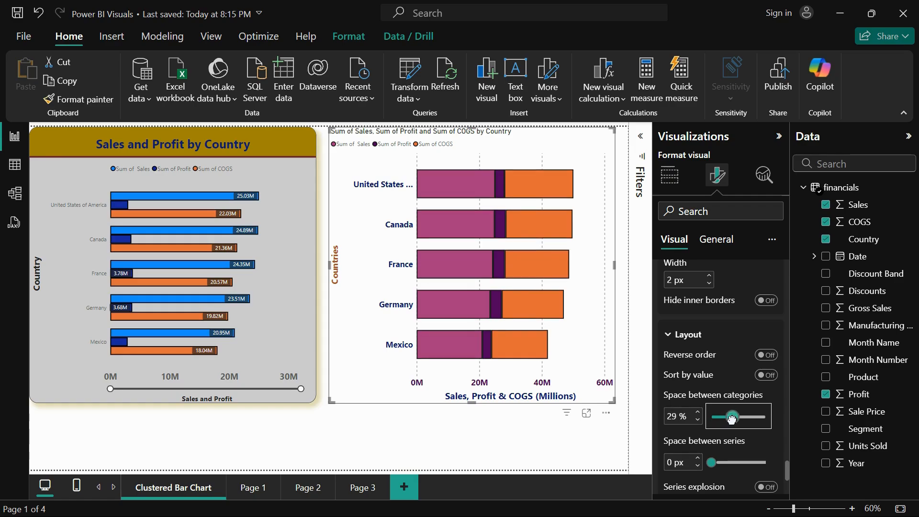
pyautogui.scroll(-1, 737, 452)
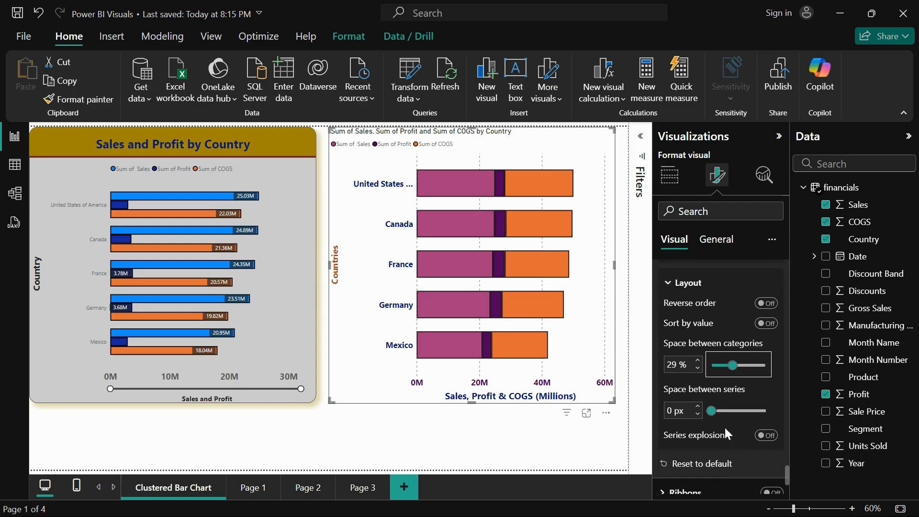
pyautogui.moveTo(712, 411); pyautogui.dragTo(743, 408)
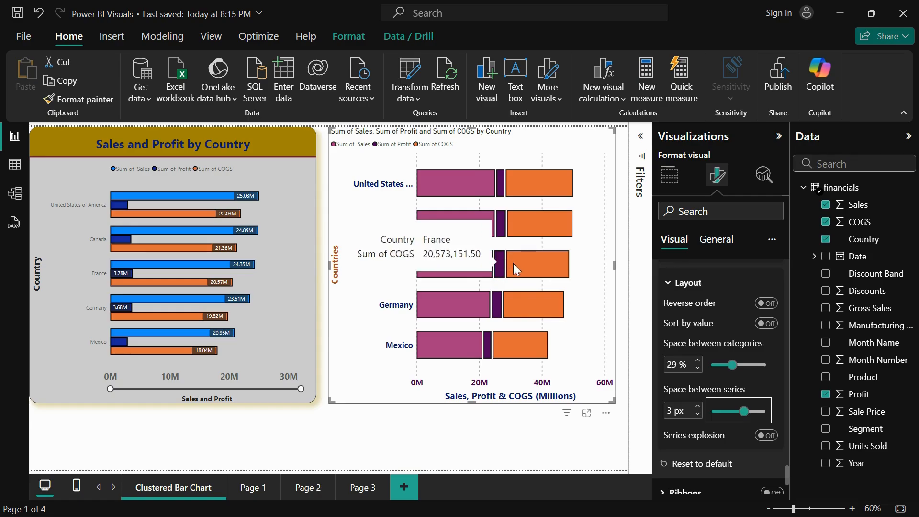
pyautogui.moveTo(743, 411); pyautogui.dragTo(721, 411)
# Try turning on ribbons between the bars and look through their color, border and layout settings
pyautogui.scroll(-3, 694, 444)
pyautogui.click(682, 391)
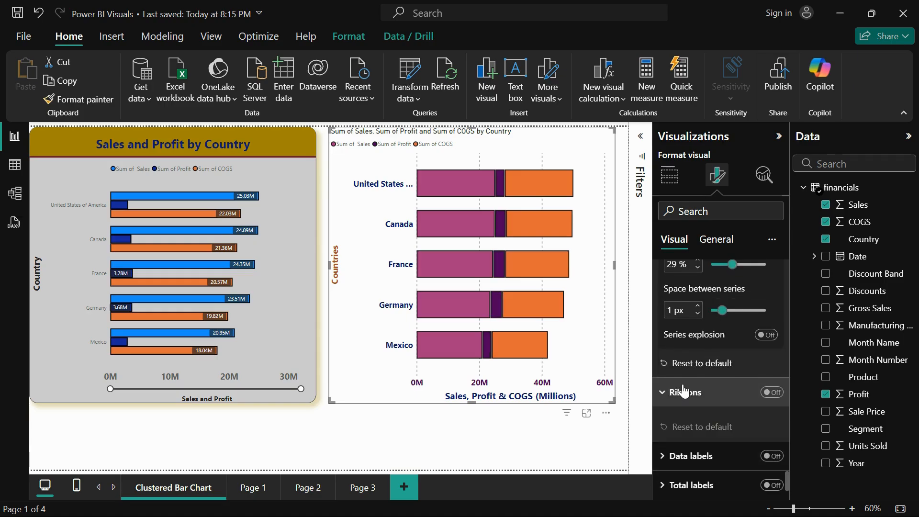
pyautogui.click(775, 394)
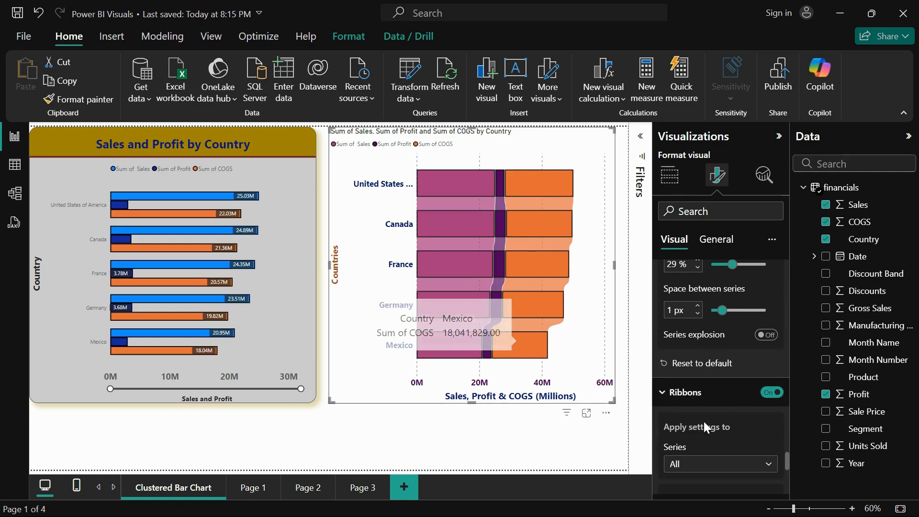
pyautogui.scroll(-5, 703, 422)
pyautogui.scroll(-3, 702, 420)
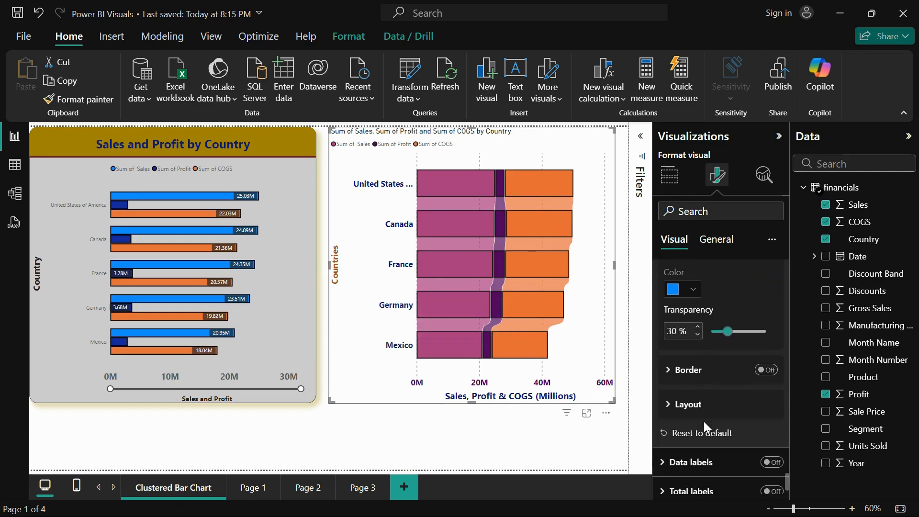
pyautogui.scroll(3, 702, 420)
pyautogui.scroll(5, 704, 421)
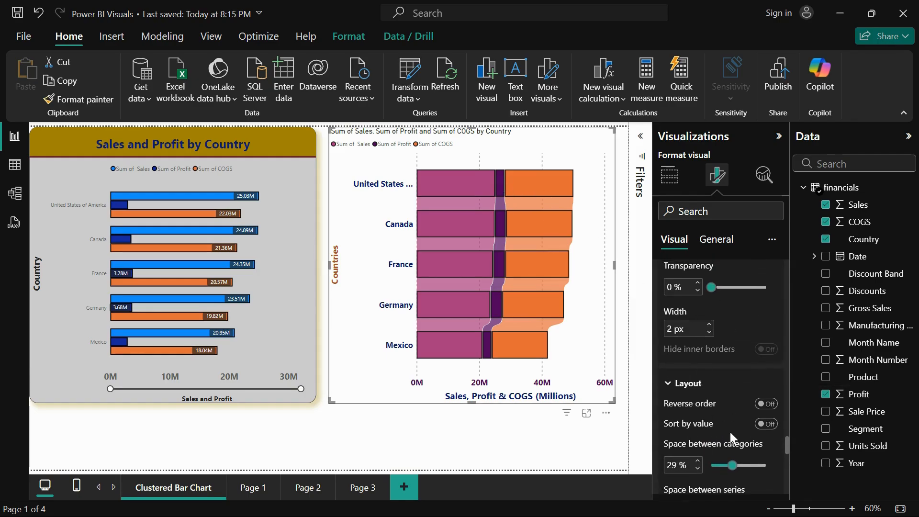
pyautogui.scroll(-5, 729, 430)
pyautogui.click(689, 385)
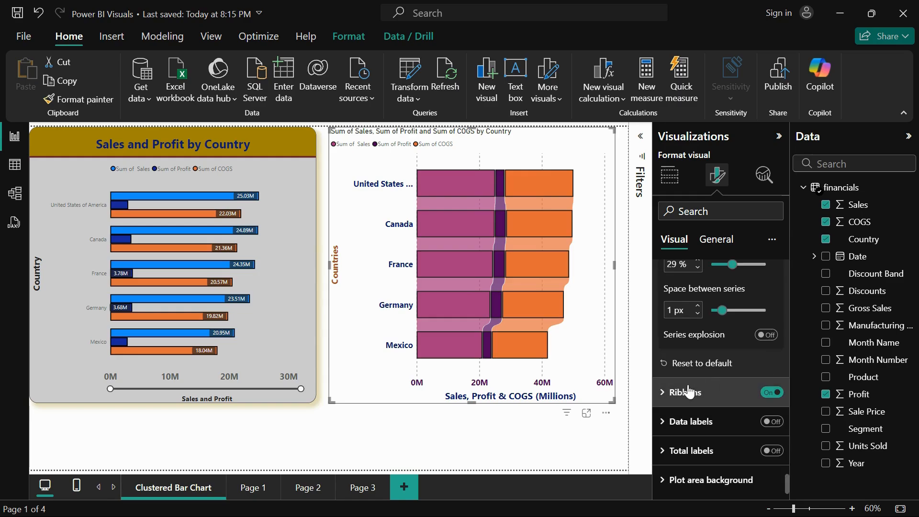
# Turn on data labels for the stacked bar chart and switch the ribbons off
pyautogui.click(685, 423)
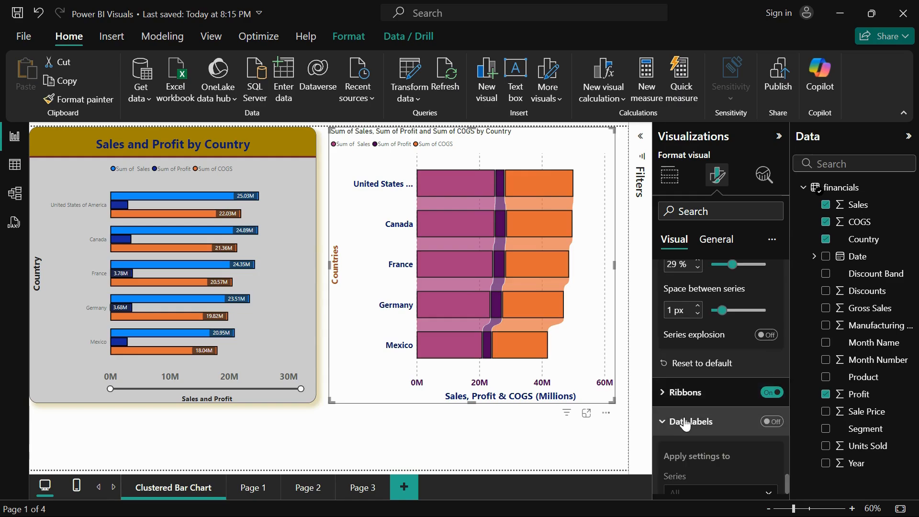
pyautogui.click(772, 423)
pyautogui.click(771, 392)
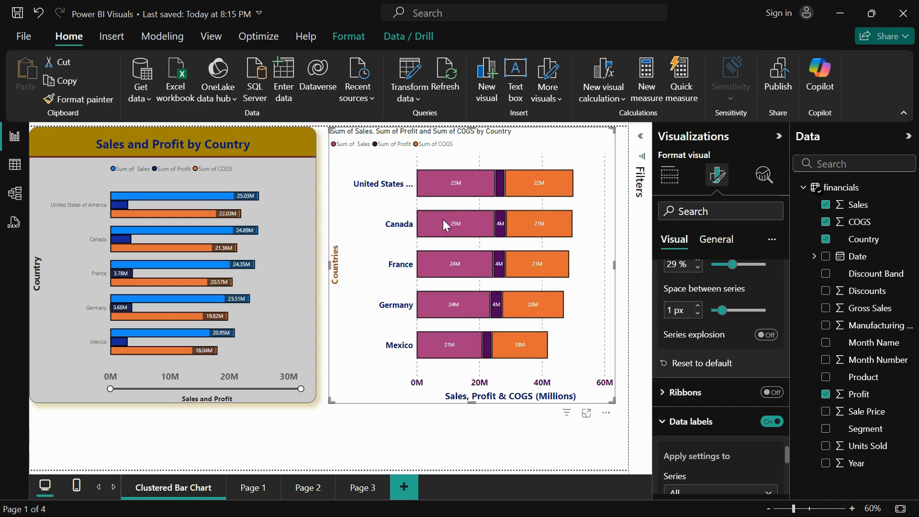
# Try the Inside end and Auto positions for the data labels of all series, and set the position to Inside base
pyautogui.scroll(-3, 717, 455)
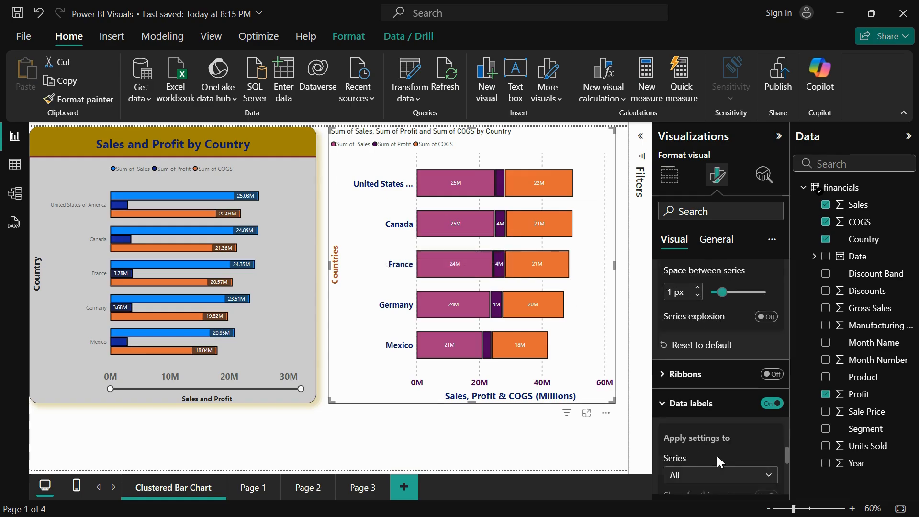
pyautogui.scroll(-1, 717, 455)
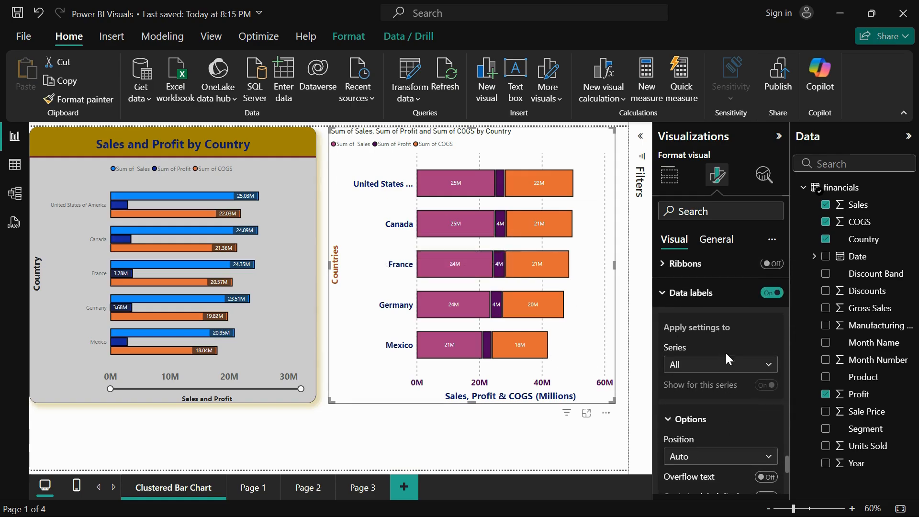
pyautogui.click(724, 372)
pyautogui.click(722, 366)
pyautogui.scroll(-4, 722, 363)
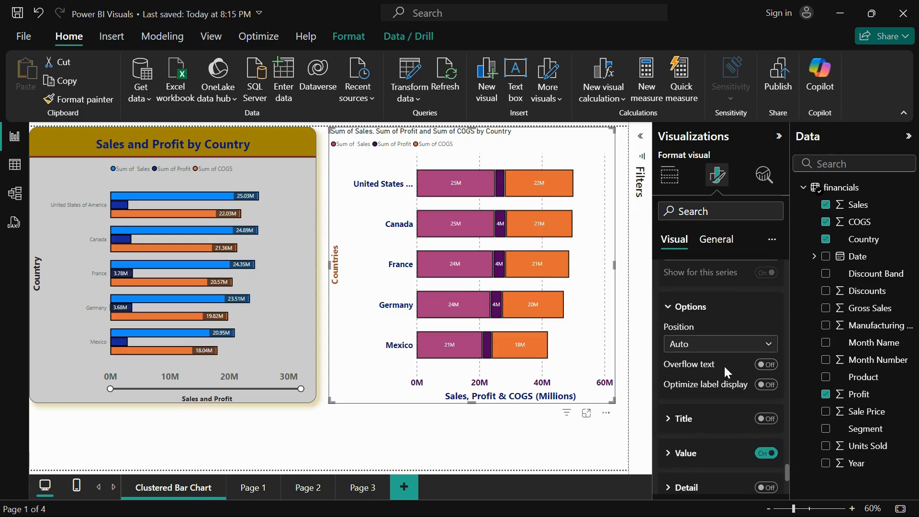
pyautogui.click(716, 343)
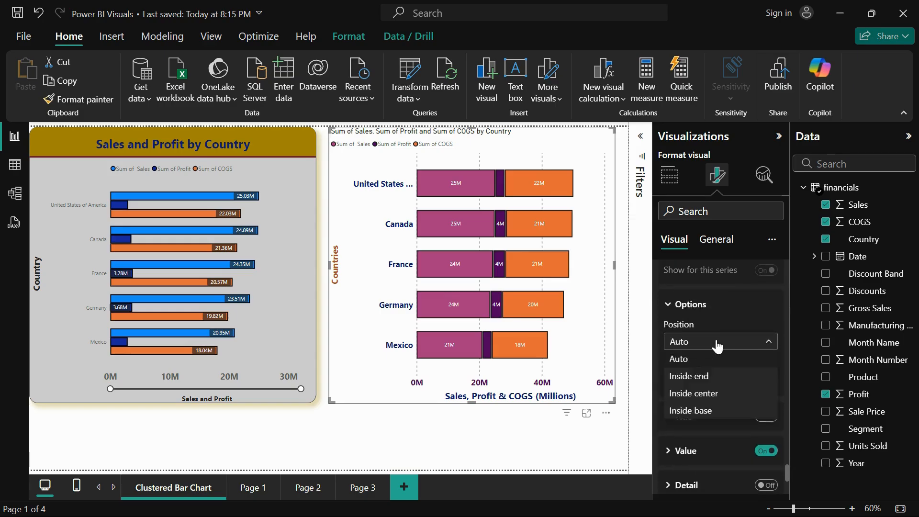
pyautogui.click(711, 375)
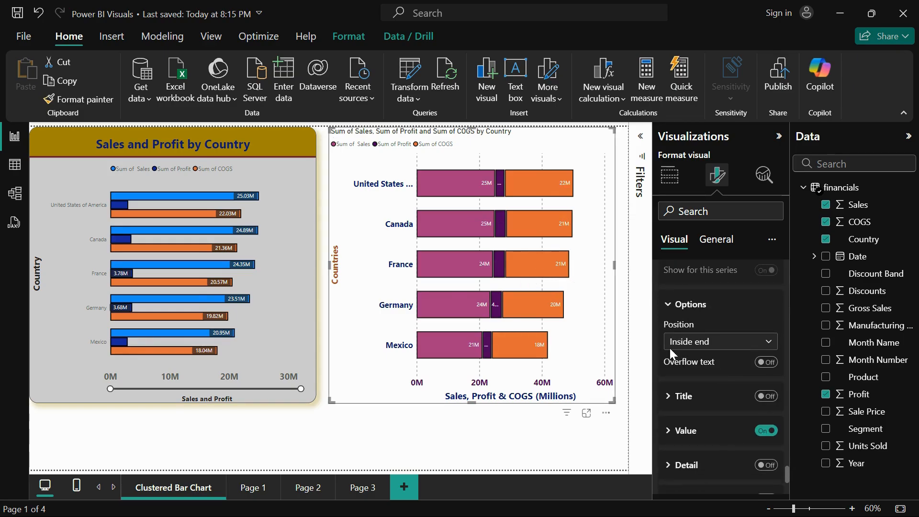
pyautogui.click(701, 343)
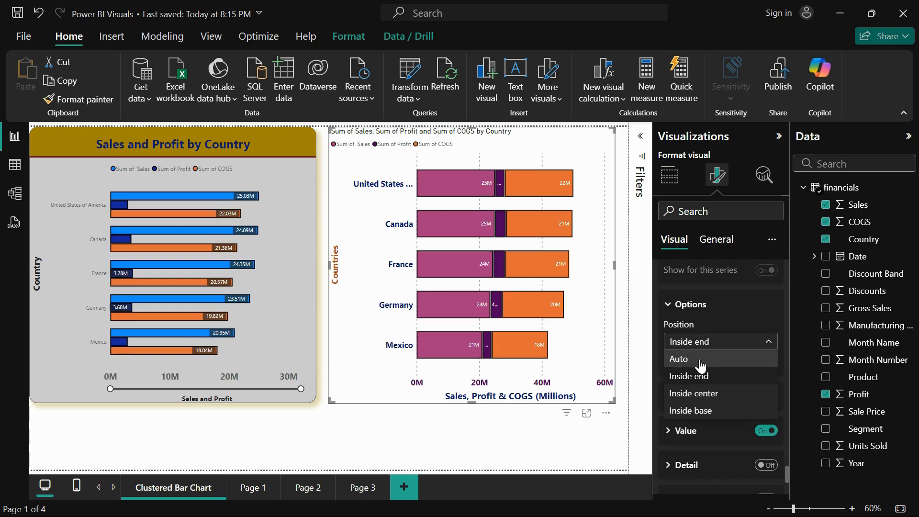
pyautogui.click(701, 359)
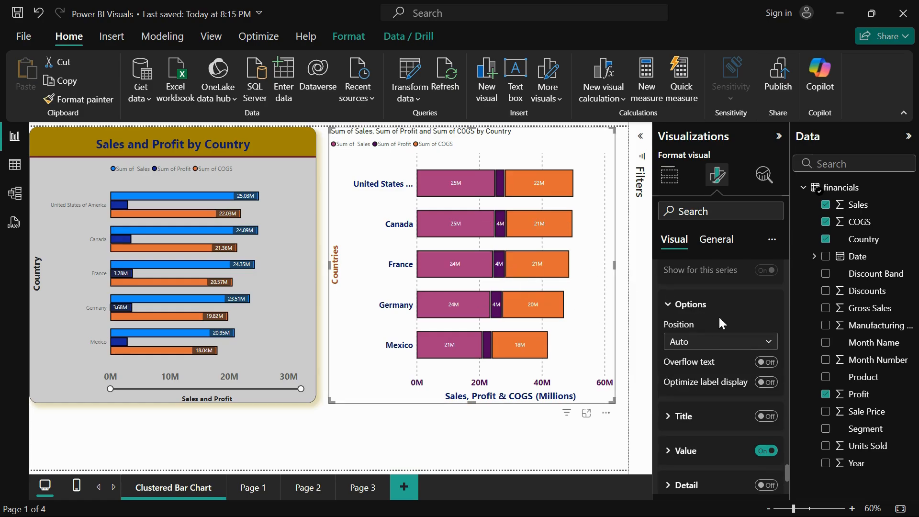
pyautogui.click(718, 347)
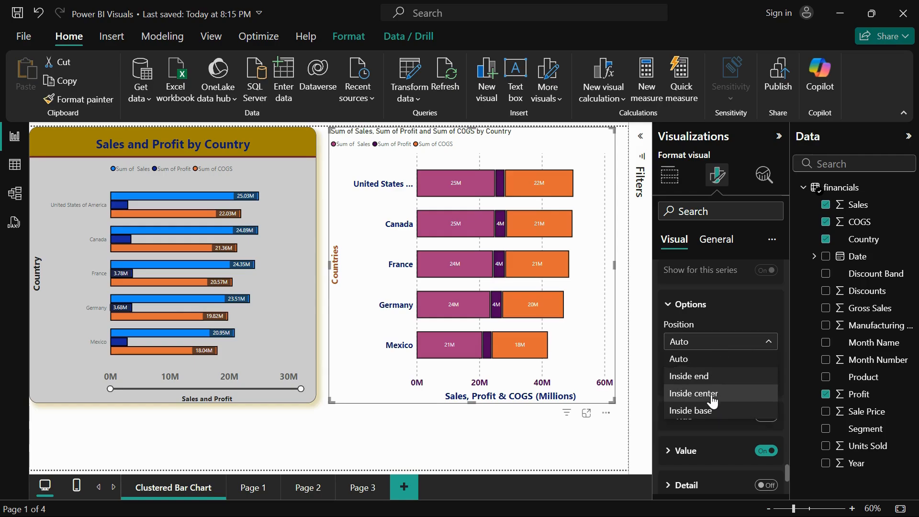
pyautogui.click(709, 410)
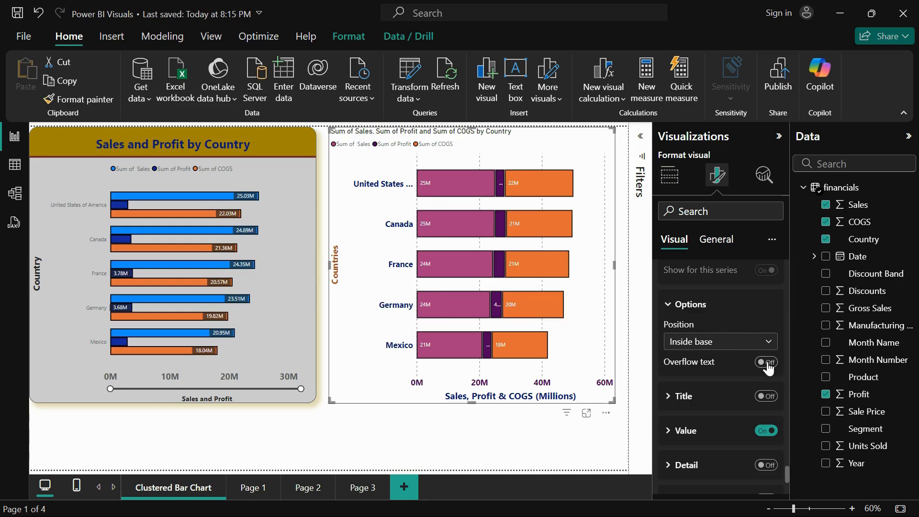
# Try showing the series name as a title in the data labels, and switch the title off again
pyautogui.click(675, 397)
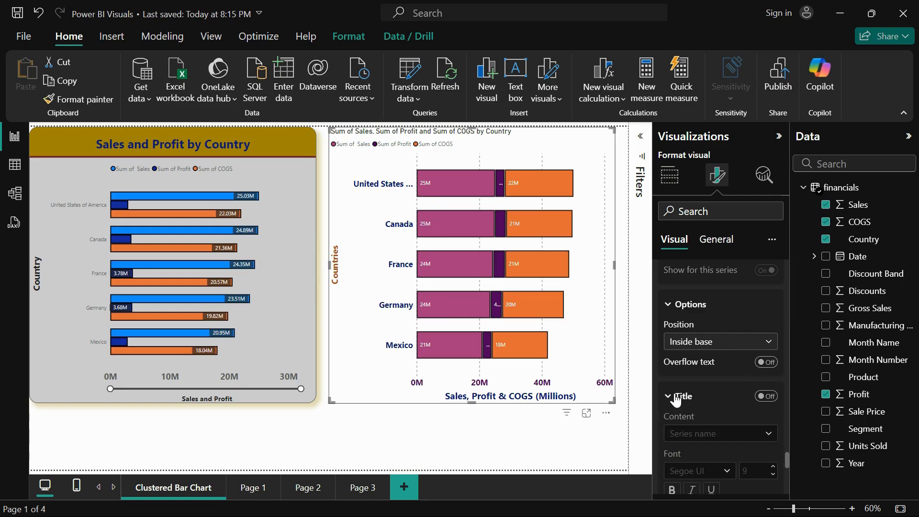
pyautogui.click(766, 396)
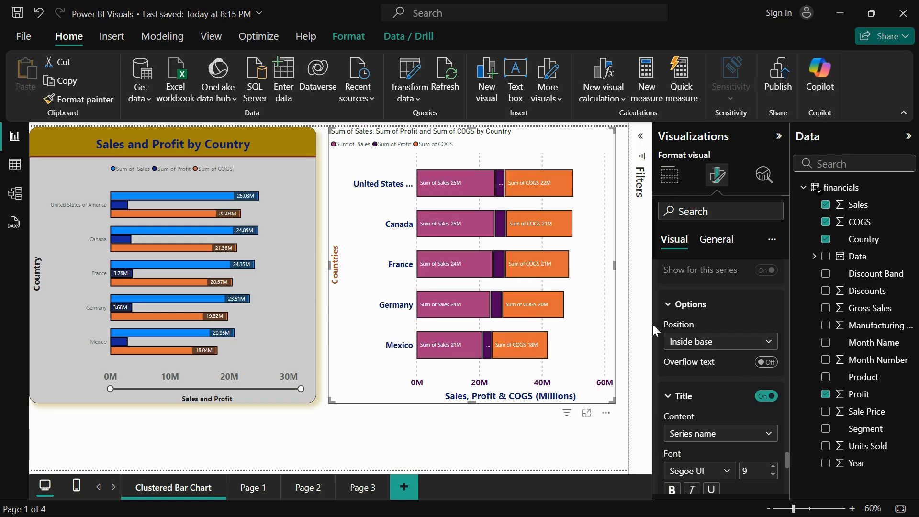
pyautogui.scroll(-1, 726, 484)
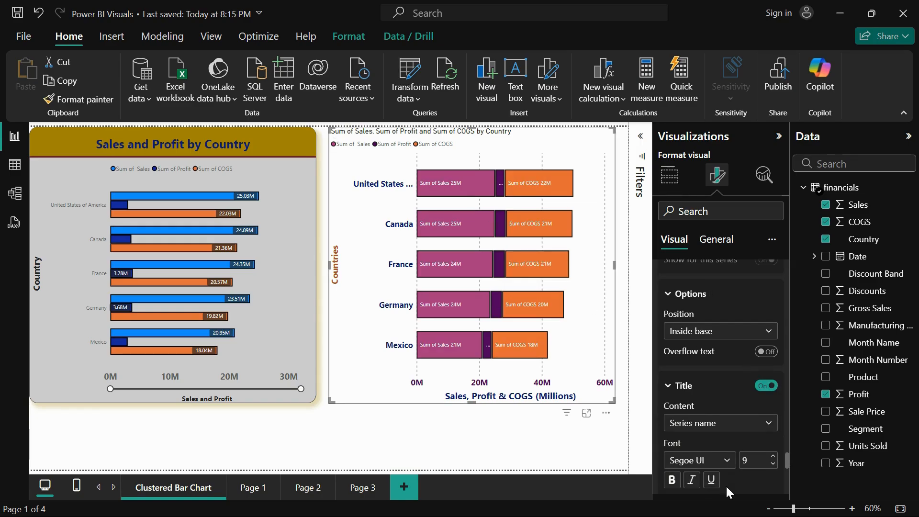
pyautogui.scroll(-3, 726, 485)
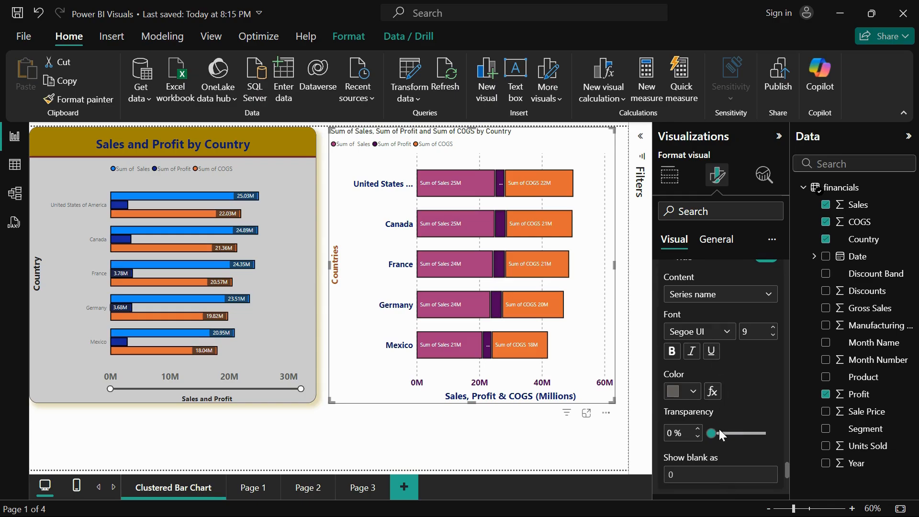
pyautogui.scroll(-3, 720, 431)
pyautogui.scroll(4, 720, 430)
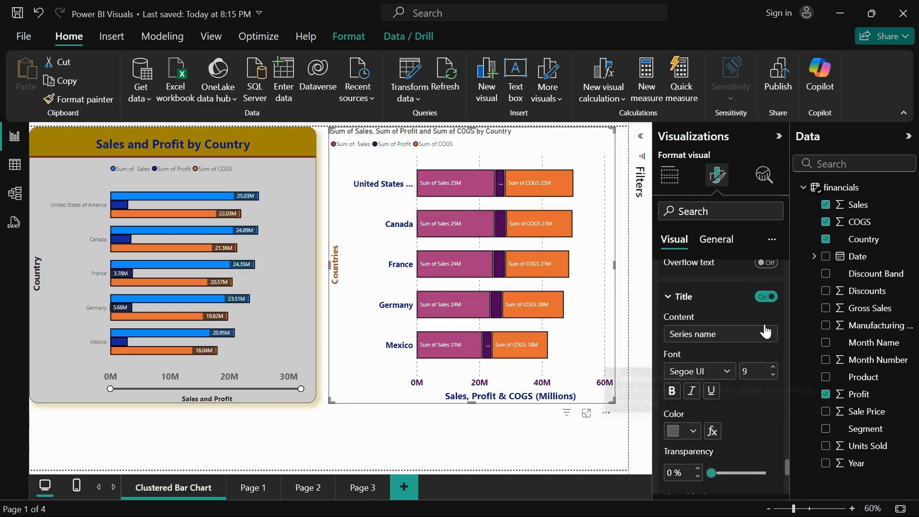
pyautogui.click(770, 297)
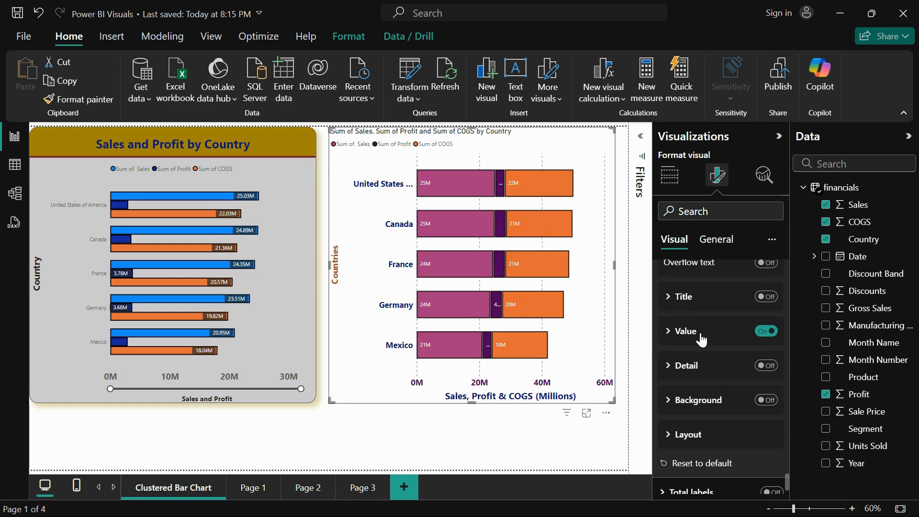
# Try hiding the values in the data labels, and switch them on again
pyautogui.click(700, 334)
pyautogui.click(766, 331)
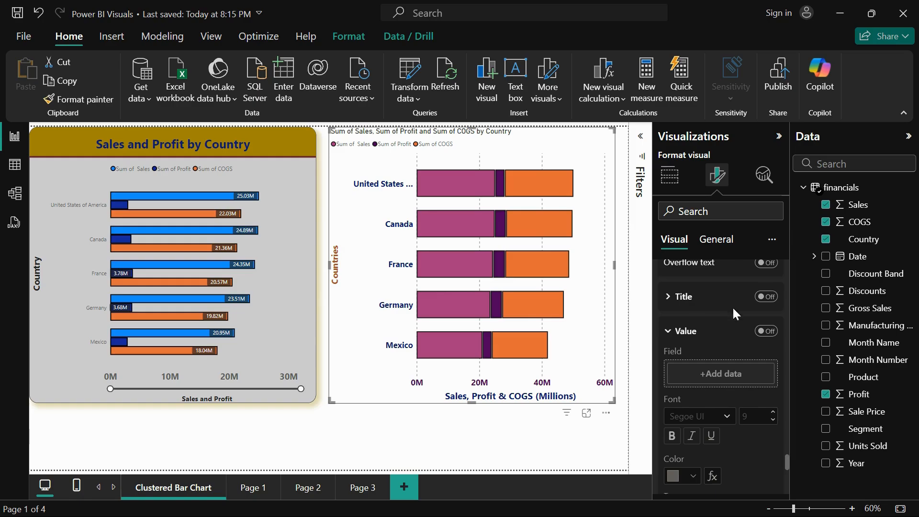
pyautogui.click(767, 333)
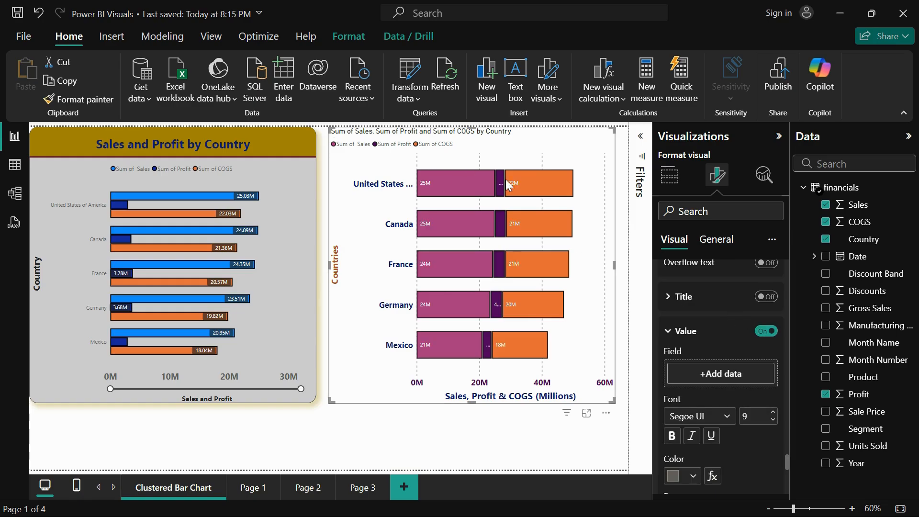
pyautogui.scroll(-2, 727, 393)
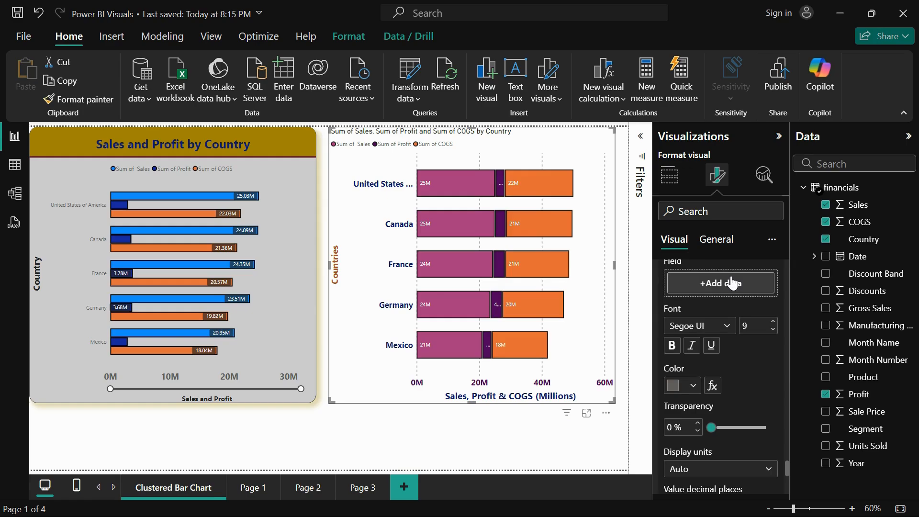
# Try Discounts as the field for the data label values, and remove it again
pyautogui.moveTo(865, 297); pyautogui.dragTo(720, 283)
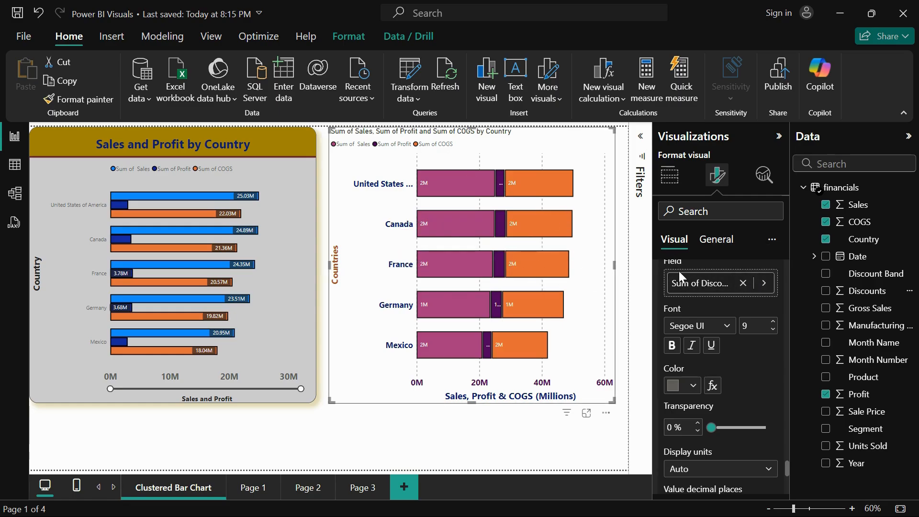
pyautogui.click(743, 283)
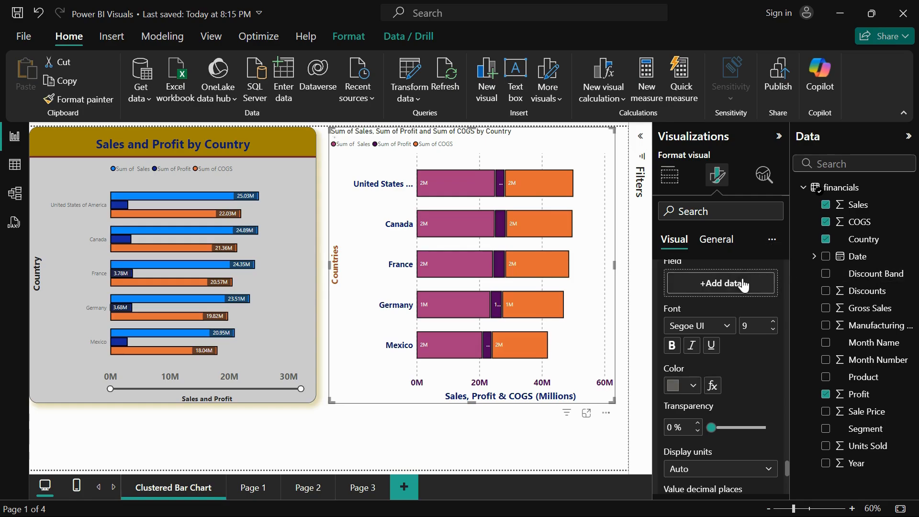
pyautogui.scroll(-2, 736, 356)
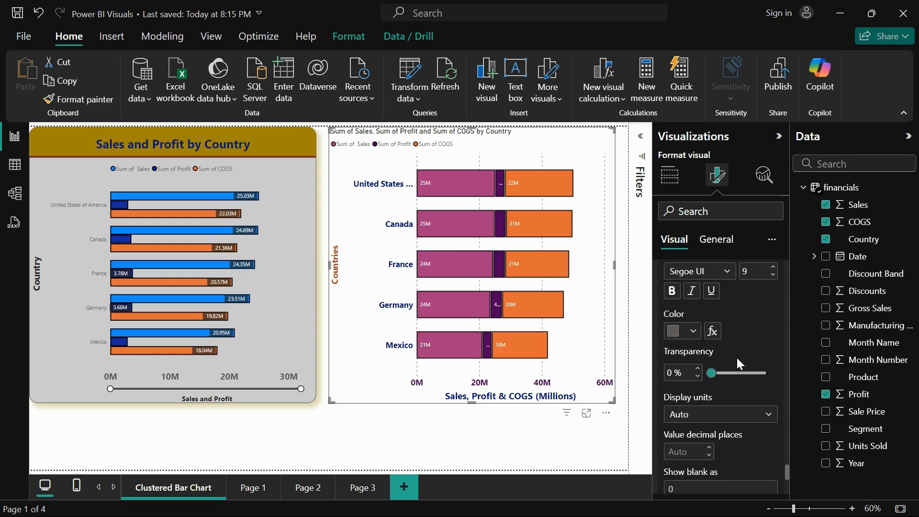
# Set the data label values to the Segoe UI Bold font and a light yellow colour
pyautogui.scroll(1, 737, 358)
pyautogui.click(724, 313)
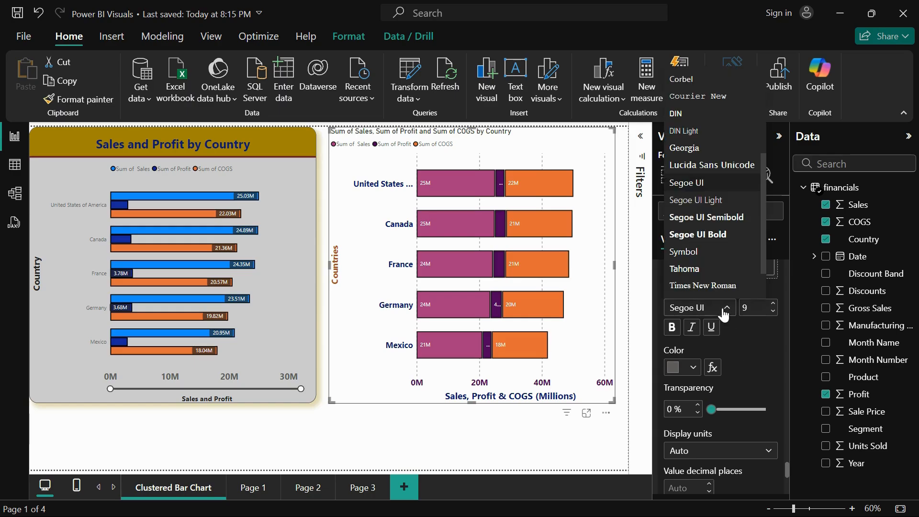
pyautogui.click(716, 237)
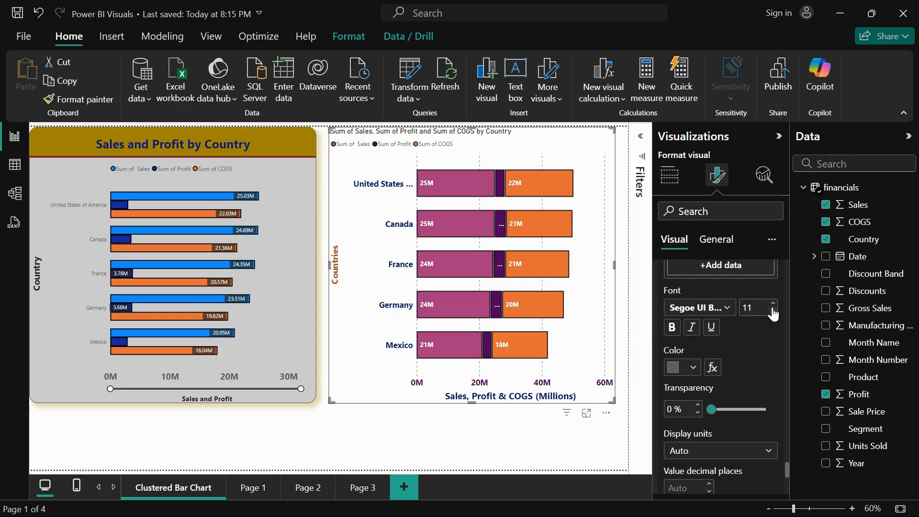
pyautogui.click(695, 370)
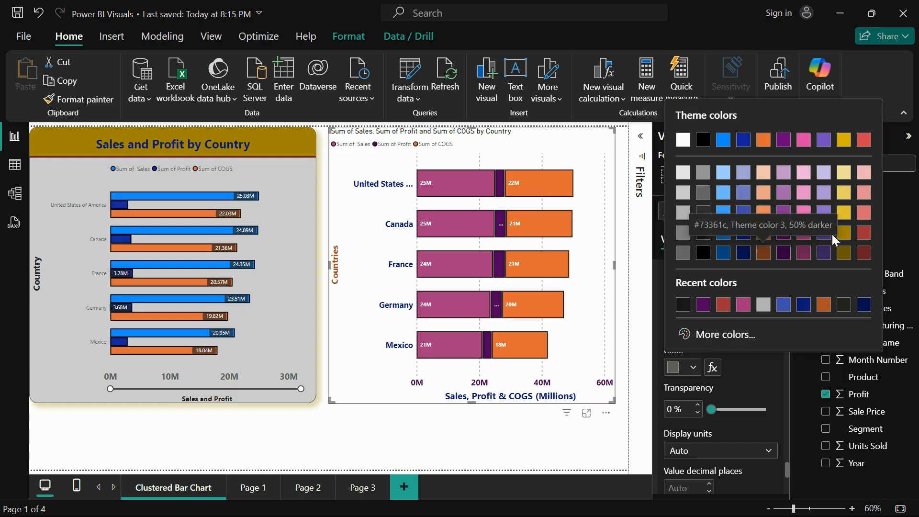
pyautogui.click(845, 191)
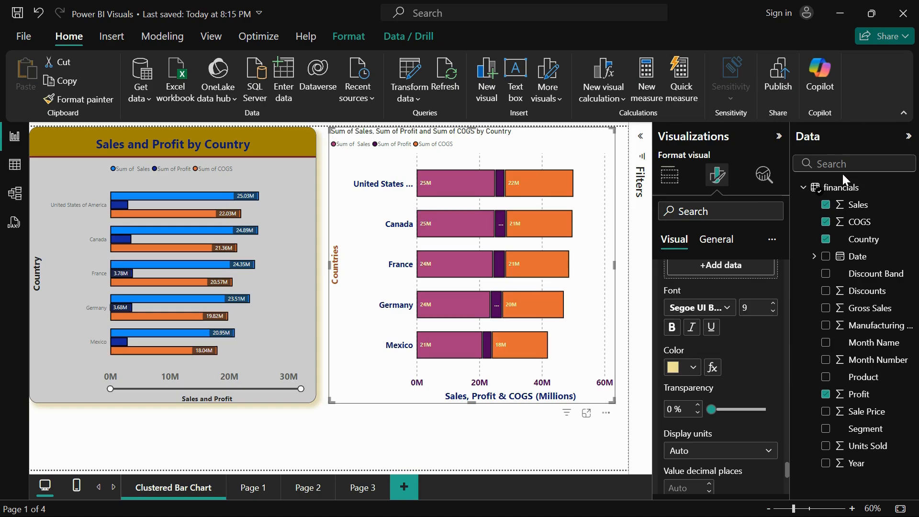
# Set the data label values to display in Thousands with 3 decimal places
pyautogui.scroll(-2, 717, 453)
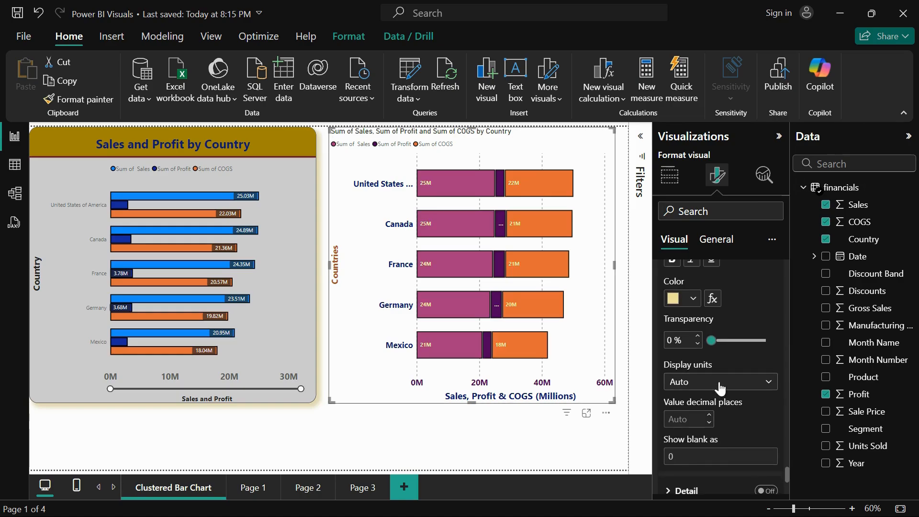
pyautogui.click(719, 383)
pyautogui.click(708, 433)
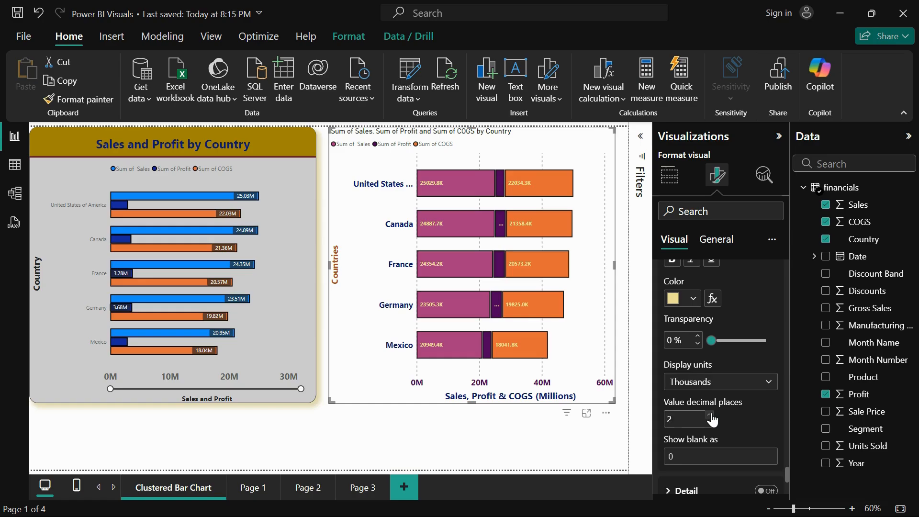
pyautogui.click(710, 415)
# Turn on the detail for the data labels, try Month Number as its data field, and remove the field again
pyautogui.scroll(-2, 727, 412)
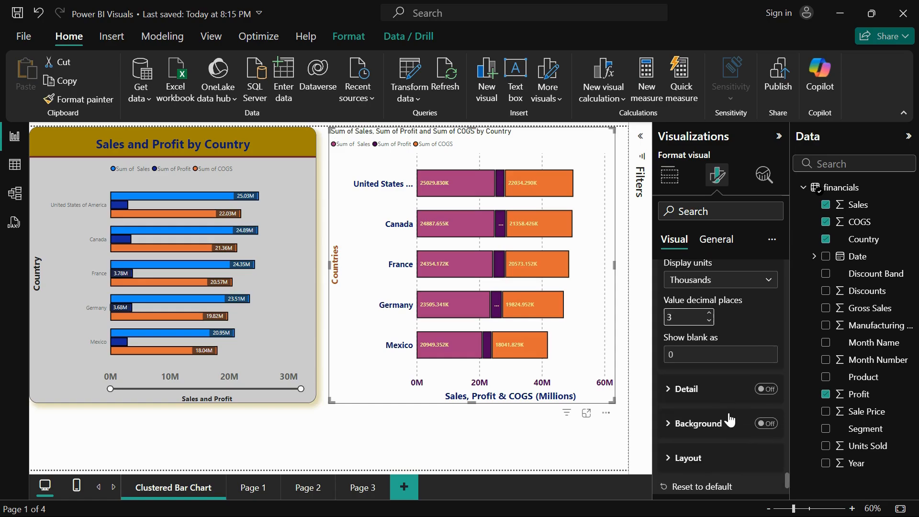
pyautogui.click(702, 386)
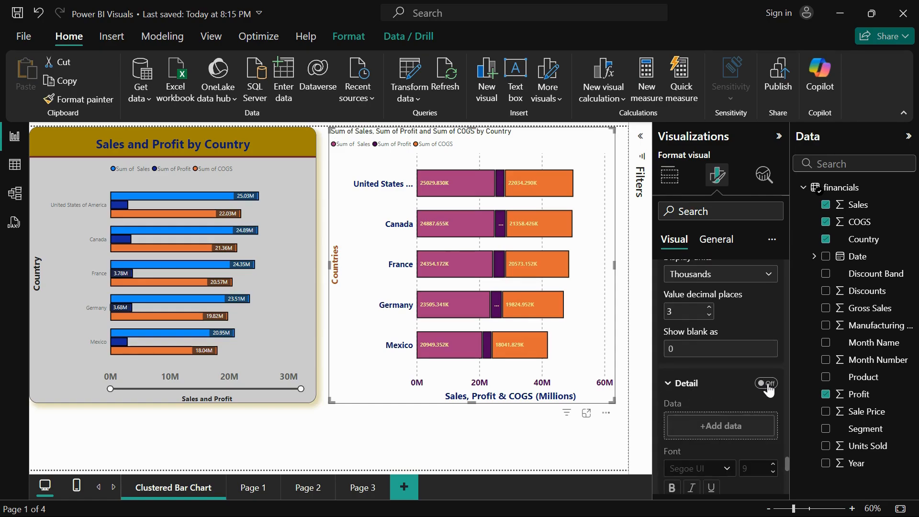
pyautogui.click(767, 385)
pyautogui.scroll(-2, 747, 383)
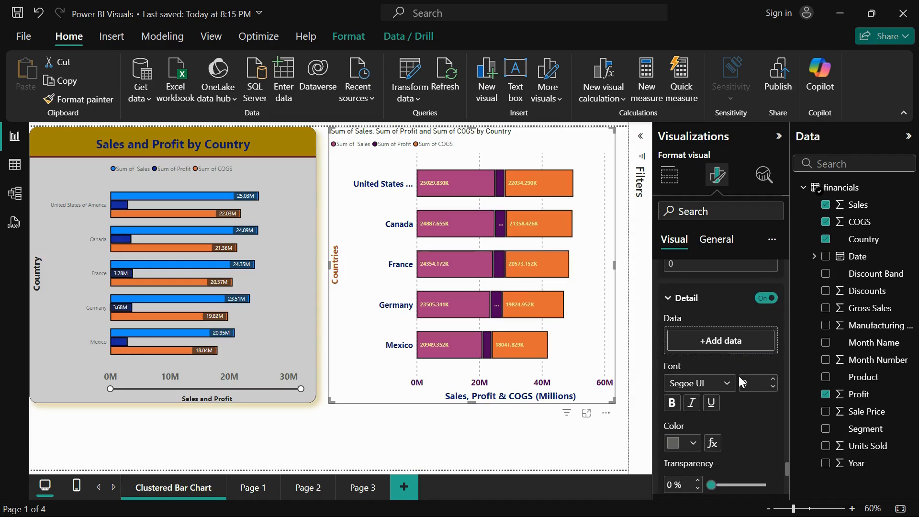
pyautogui.moveTo(885, 358); pyautogui.dragTo(765, 338)
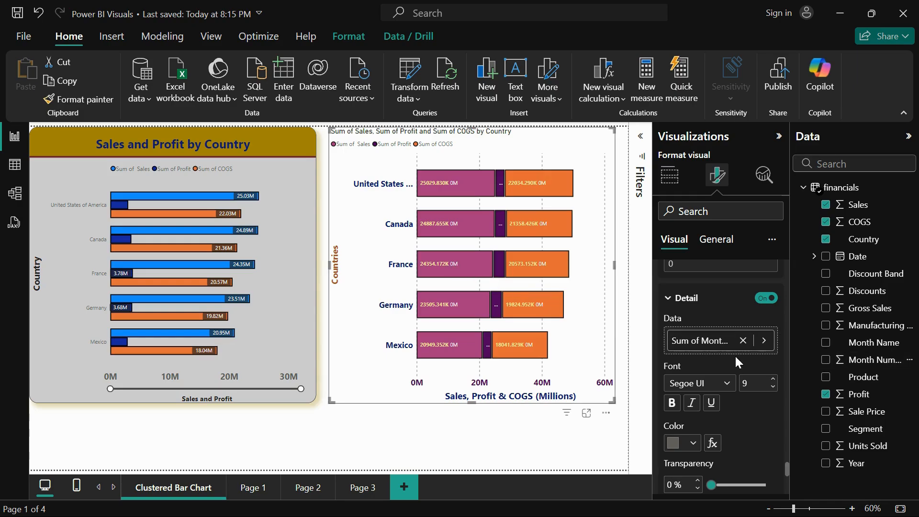
pyautogui.click(743, 340)
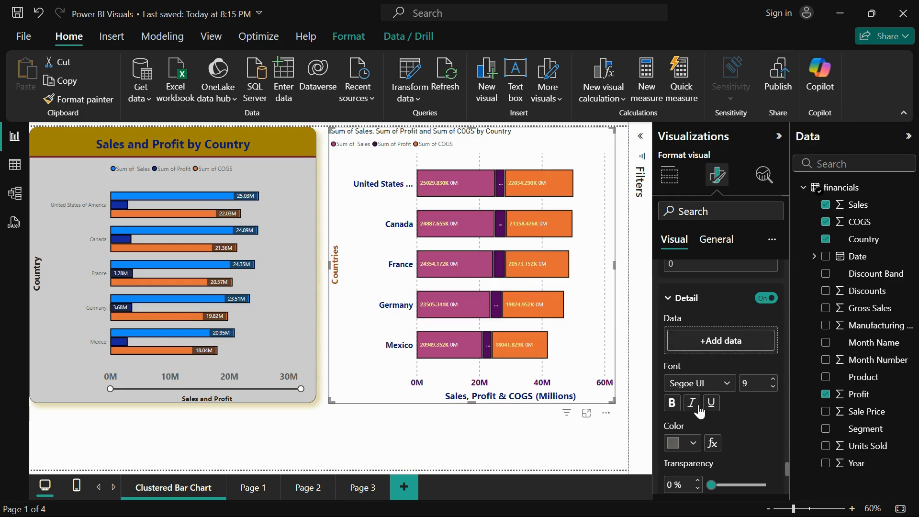
# Turn on the data label background and set its transparency to 31%
pyautogui.scroll(-2, 703, 405)
pyautogui.scroll(-4, 712, 440)
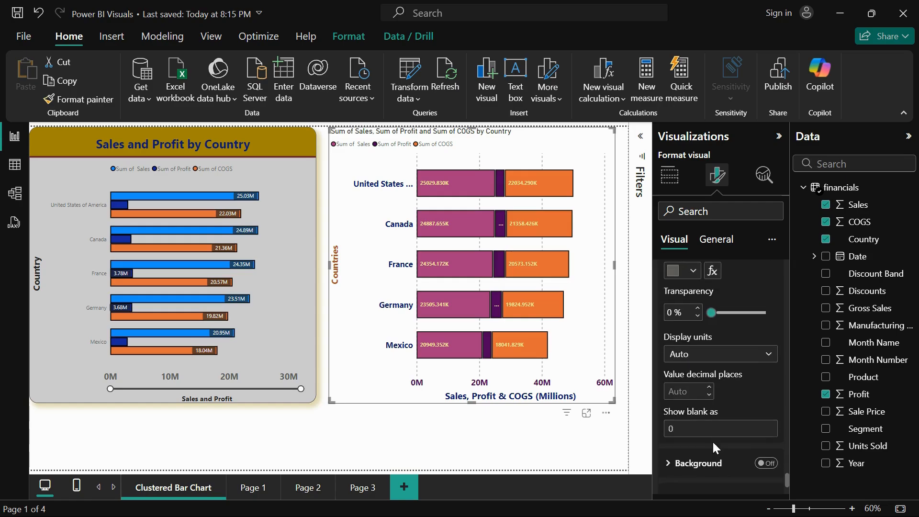
pyautogui.click(688, 398)
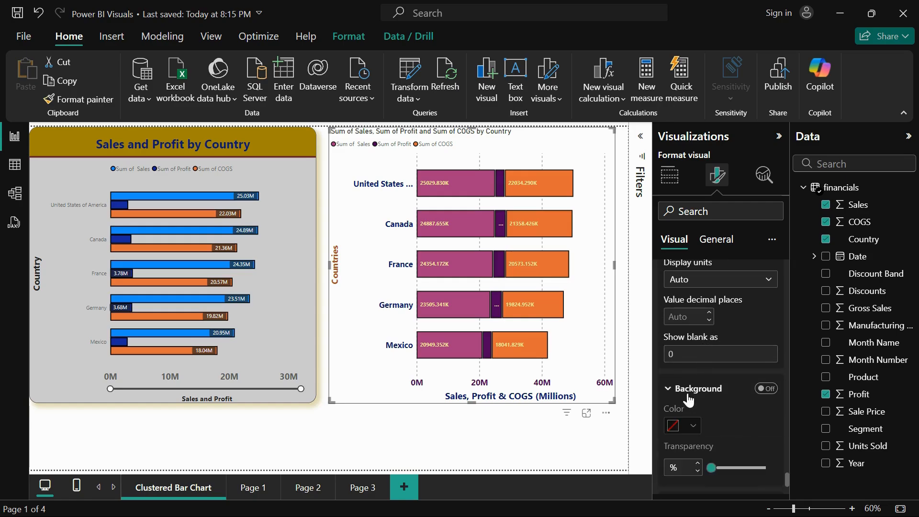
pyautogui.click(767, 389)
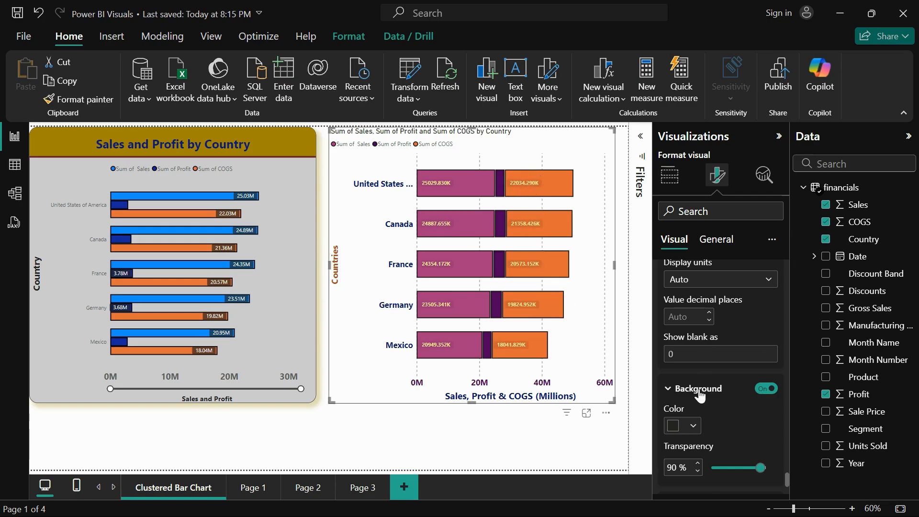
pyautogui.scroll(-2, 699, 395)
pyautogui.moveTo(761, 422); pyautogui.dragTo(728, 422)
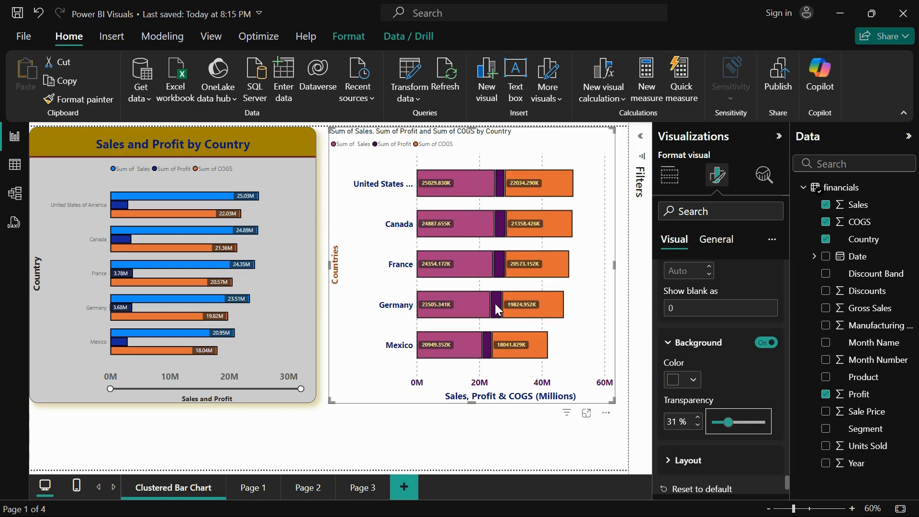
# Try the Multi-line layout for the data labels, widen the chart to the page's edge, and return the layout to Single line
pyautogui.scroll(-2, 661, 344)
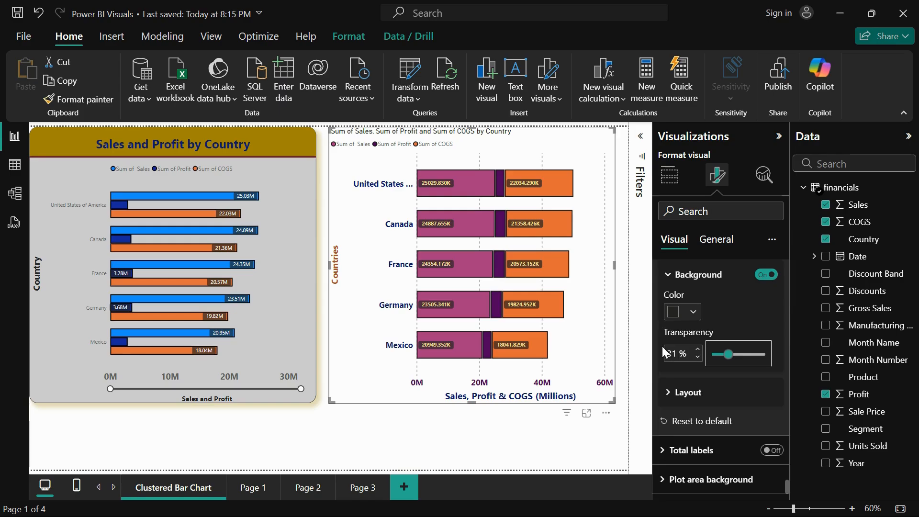
pyautogui.click(678, 393)
pyautogui.scroll(-1, 723, 394)
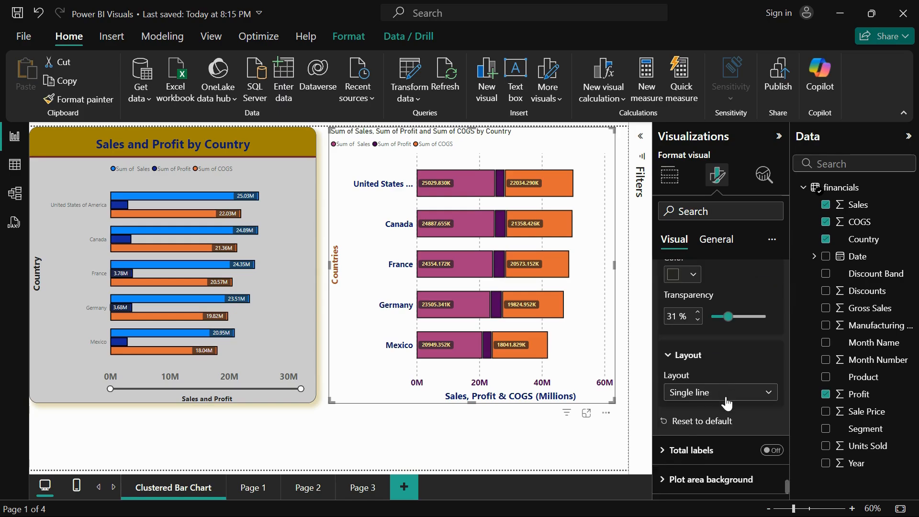
pyautogui.click(726, 395)
pyautogui.click(713, 411)
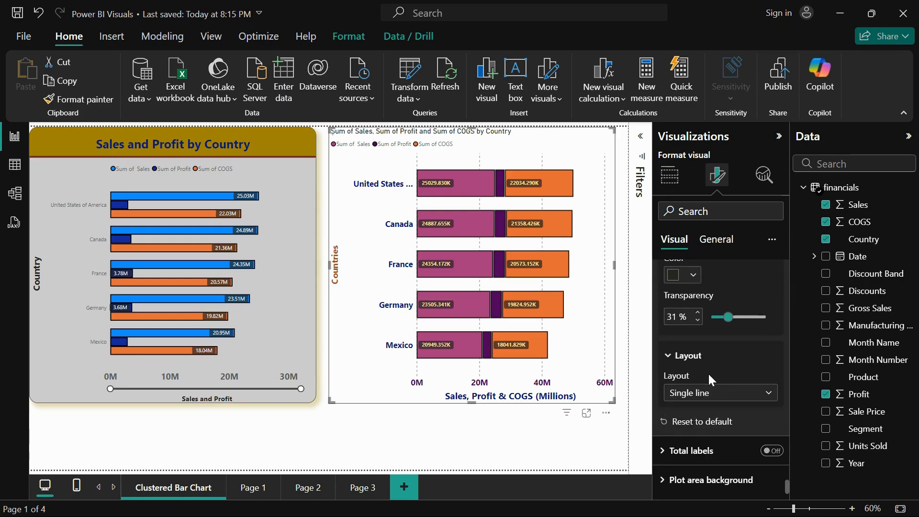
pyautogui.moveTo(614, 265)
pyautogui.mouseDown()
pyautogui.moveTo(467, 264)
pyautogui.moveTo(627, 271)
pyautogui.mouseUp()
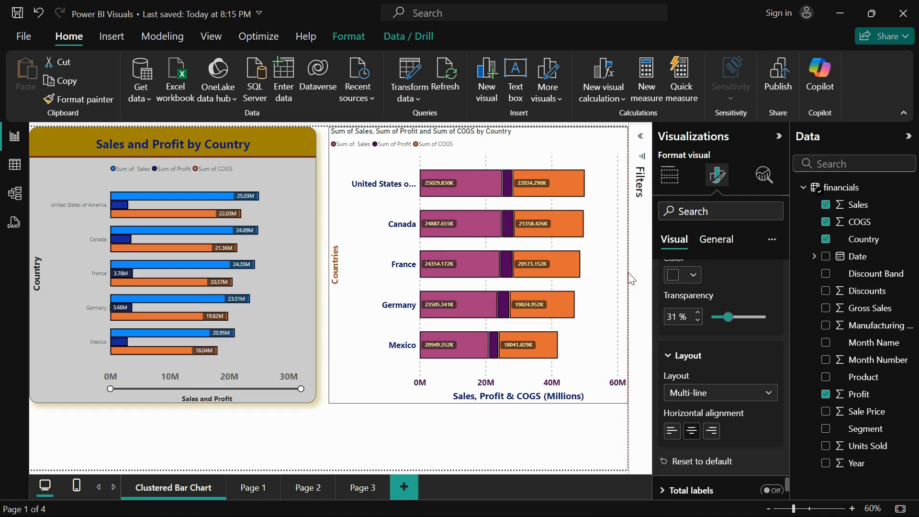
pyautogui.click(725, 397)
# Turn on total labels for the stacked bar chart
pyautogui.scroll(-1, 706, 425)
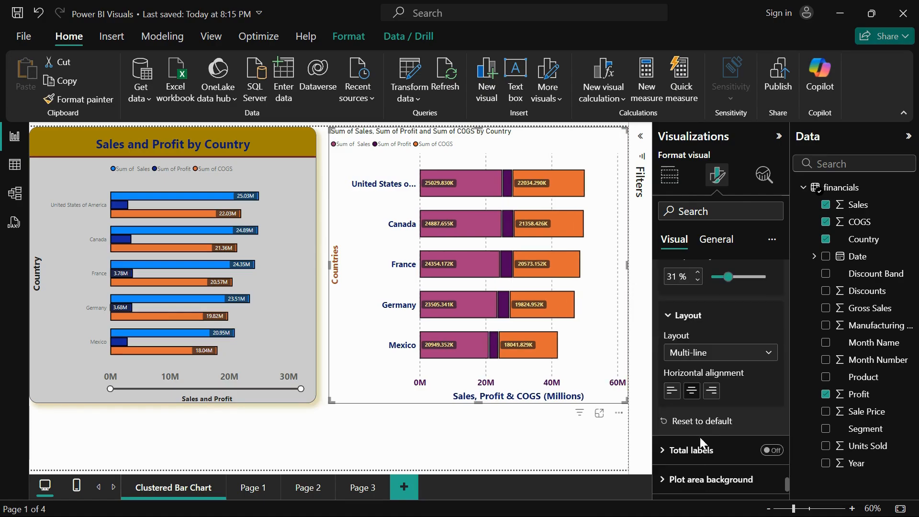
pyautogui.click(747, 451)
pyautogui.click(775, 452)
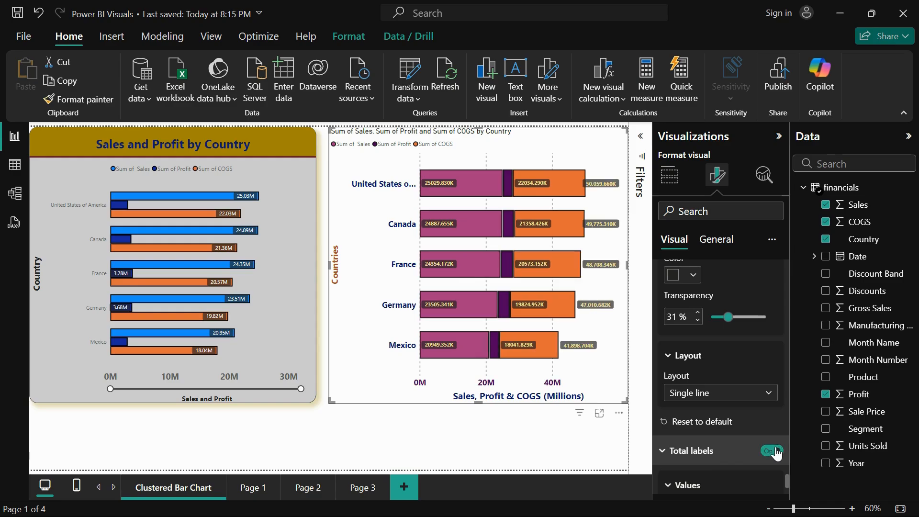
pyautogui.scroll(-1, 748, 423)
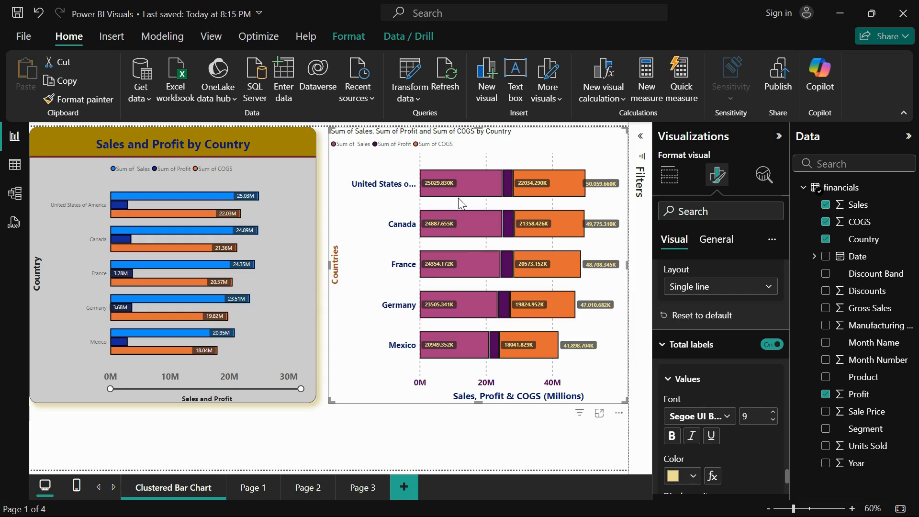
pyautogui.moveTo(436, 178)
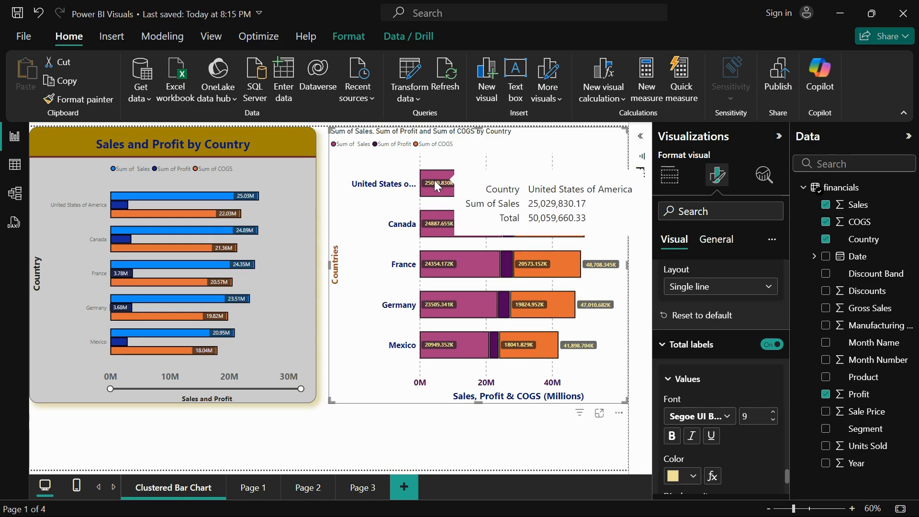
pyautogui.moveTo(507, 181)
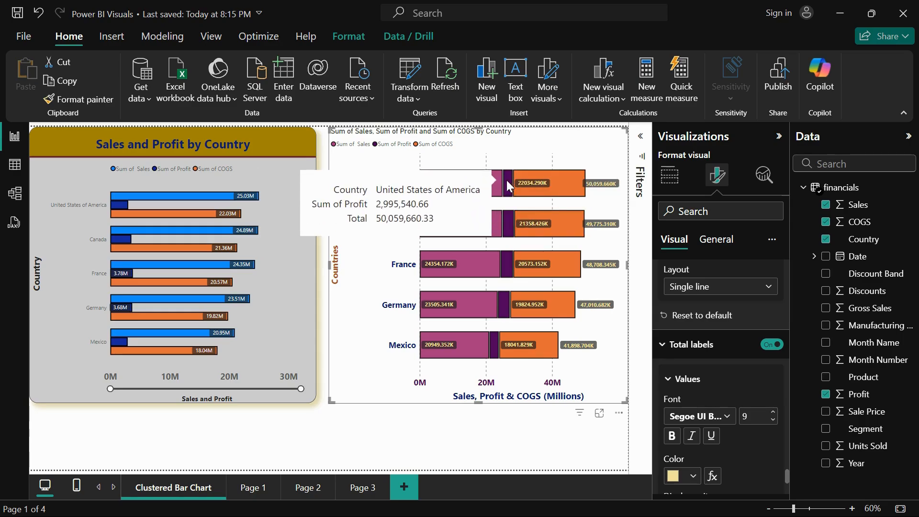
pyautogui.moveTo(544, 180)
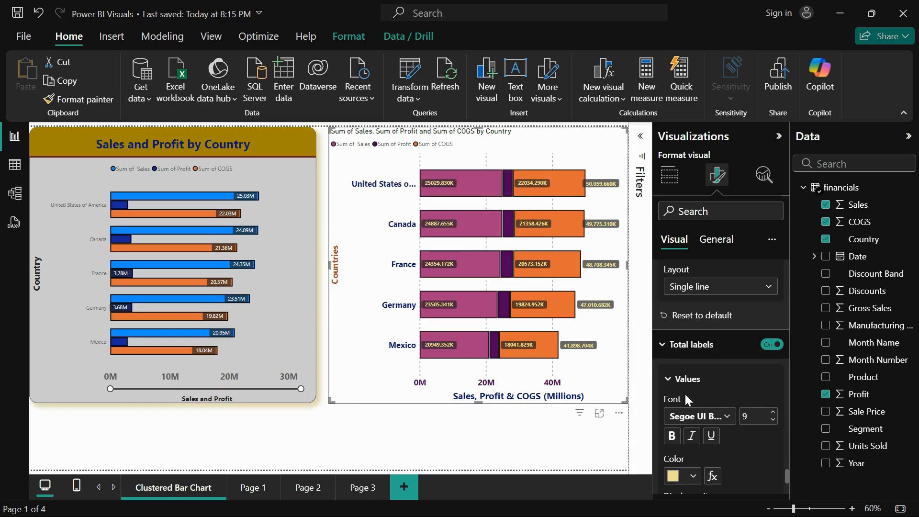
# Set the total labels' display units to Millions, and try splitting positive and negative totals before switching the split off again
pyautogui.scroll(-3, 693, 438)
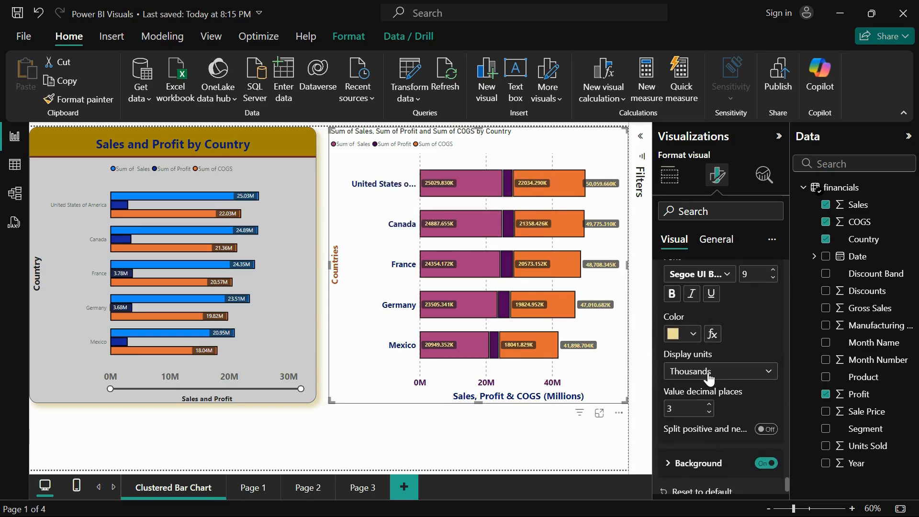
pyautogui.click(708, 378)
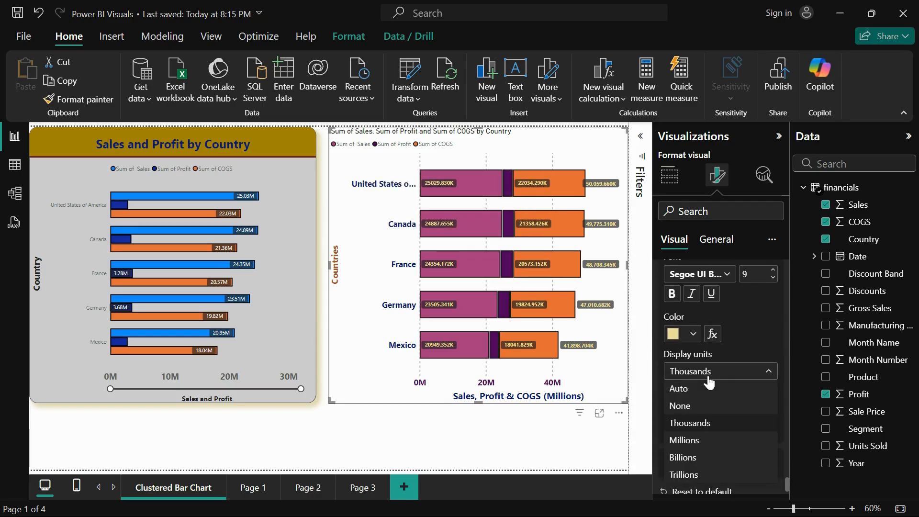
pyautogui.click(702, 443)
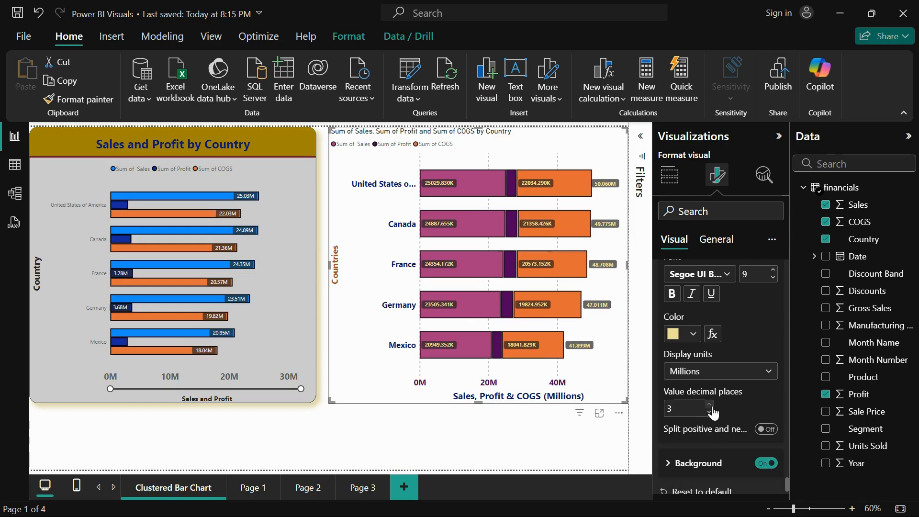
pyautogui.click(769, 430)
pyautogui.click(769, 430)
# Set the total labels' background colour to Black, 60% lighter, and its transparency to 1%
pyautogui.click(698, 462)
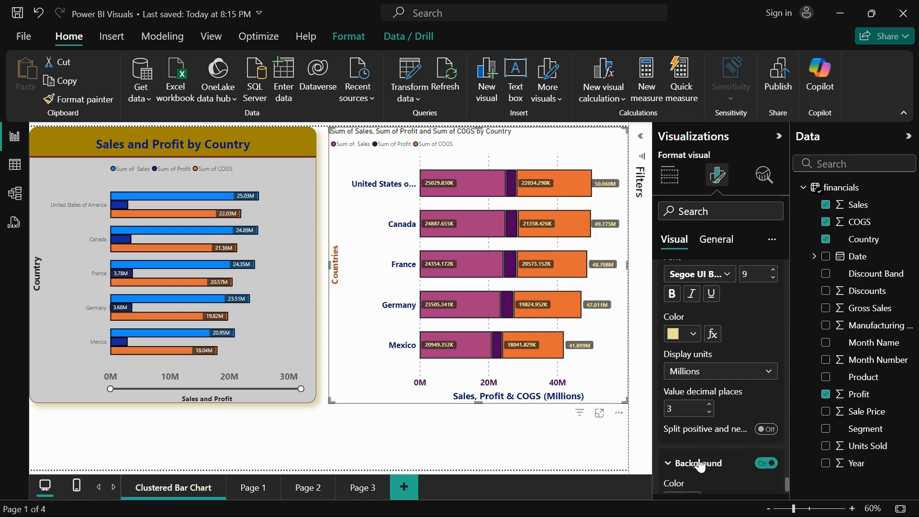
pyautogui.scroll(-3, 699, 464)
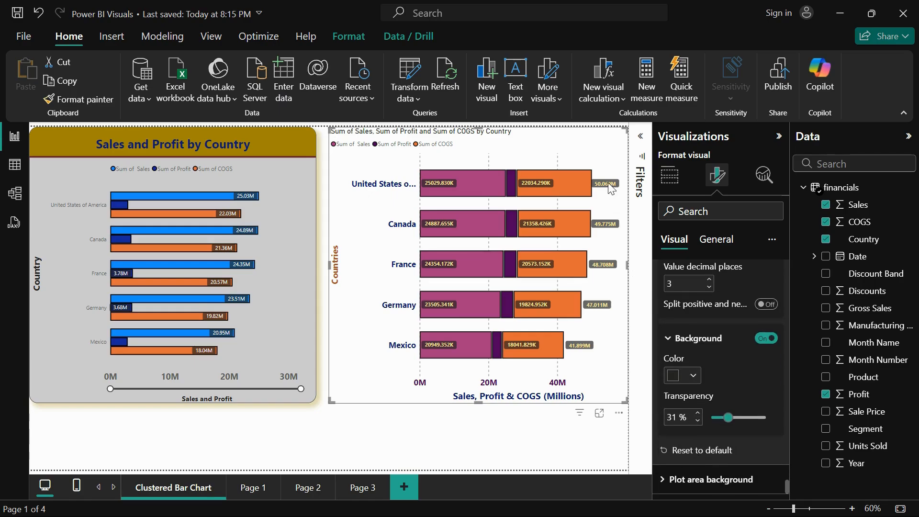
pyautogui.click(693, 375)
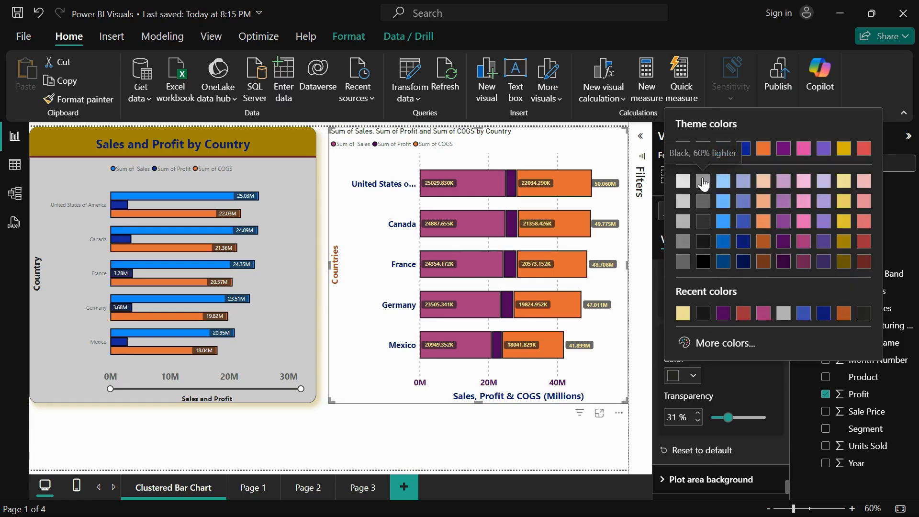
pyautogui.click(703, 182)
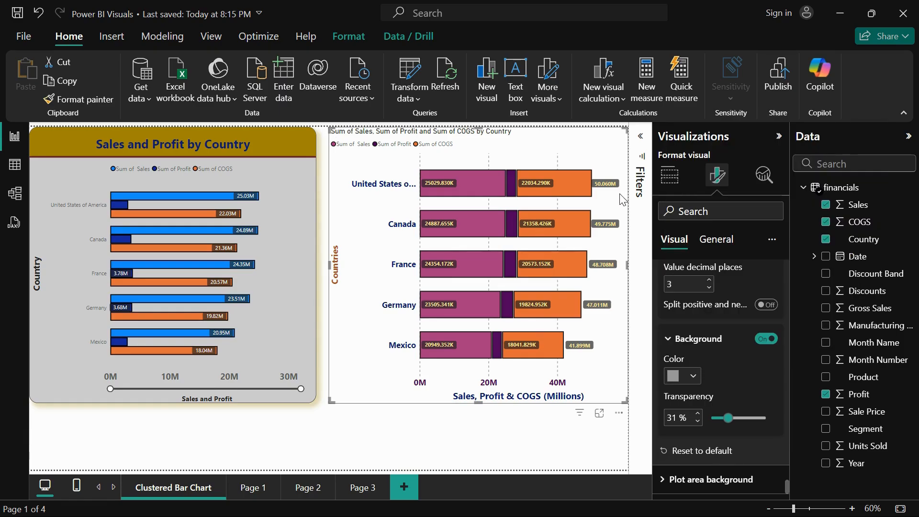
pyautogui.click(694, 377)
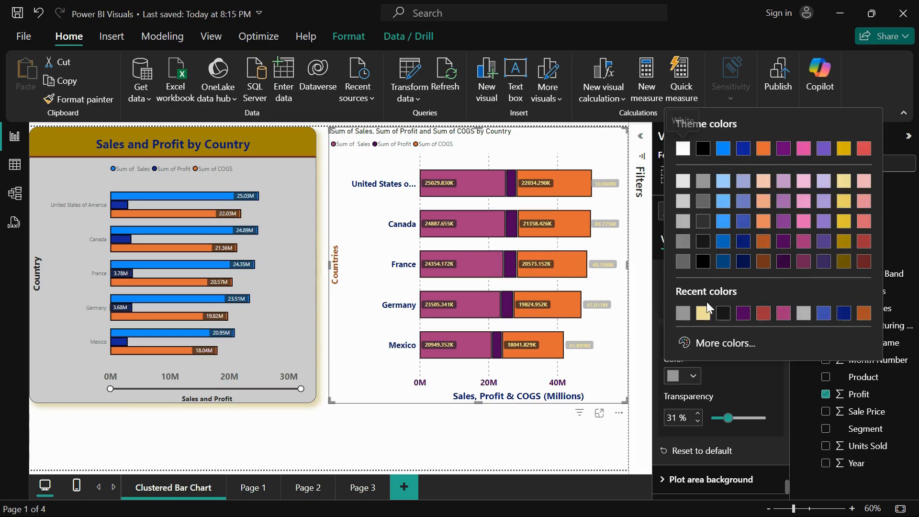
pyautogui.click(726, 417)
pyautogui.moveTo(725, 417); pyautogui.dragTo(712, 417)
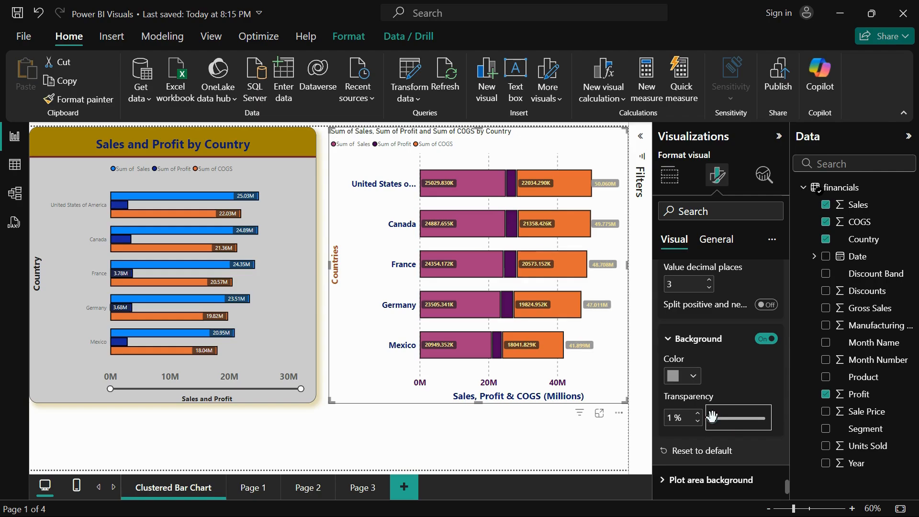
# Open the plot area background settings of the stacked bar chart
pyautogui.click(687, 480)
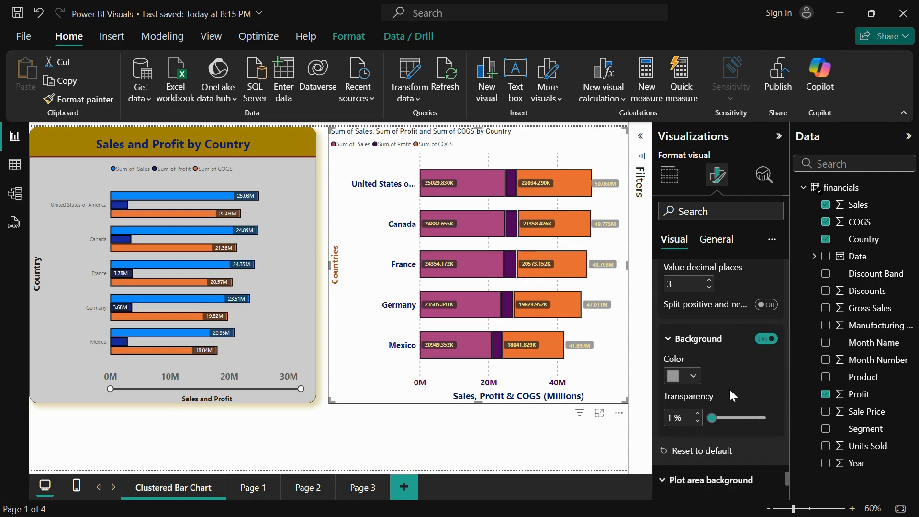
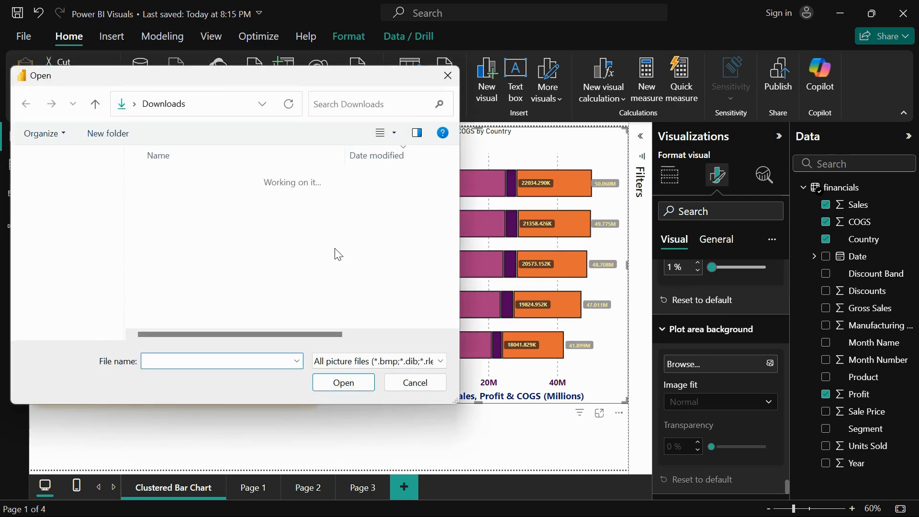
# Try VLOOKUPVSHLOOKUPinExcelllll.jpeg as the plot area background with image fit Fit and Fill, and reset the background to default
pyautogui.click(256, 261)
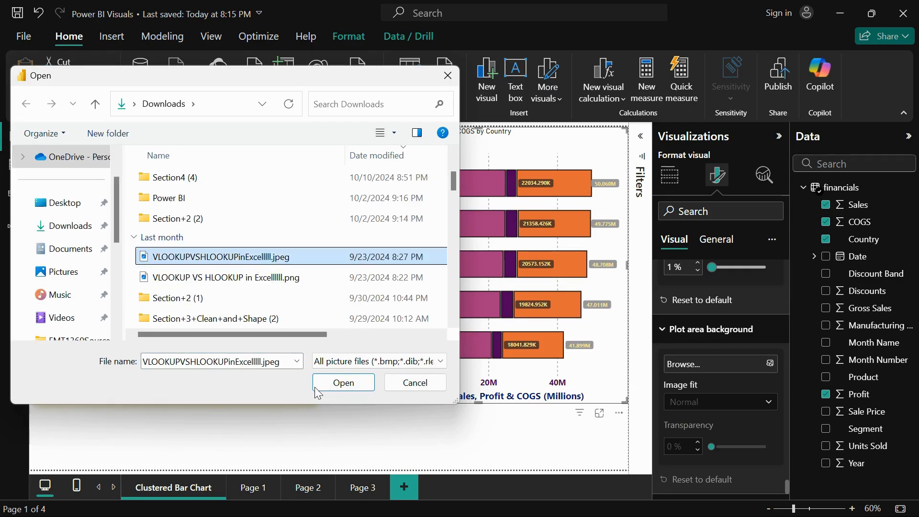
pyautogui.click(341, 382)
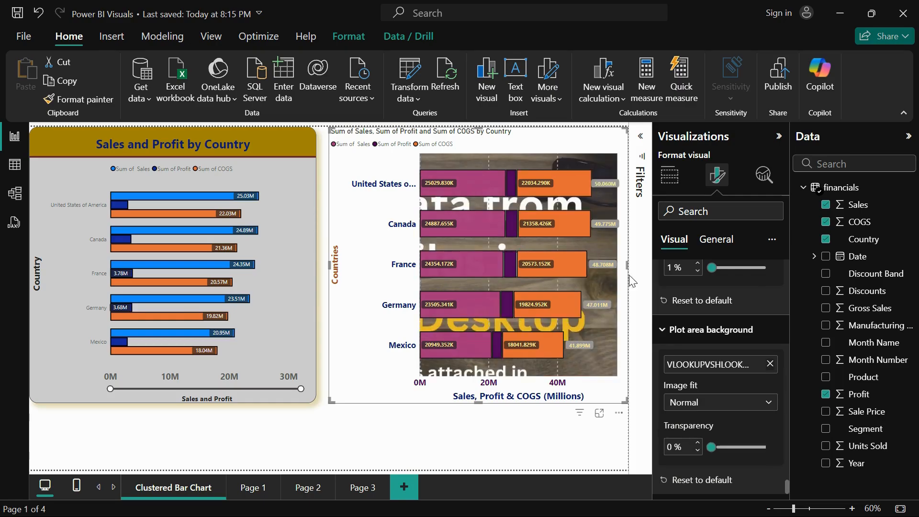
pyautogui.click(727, 407)
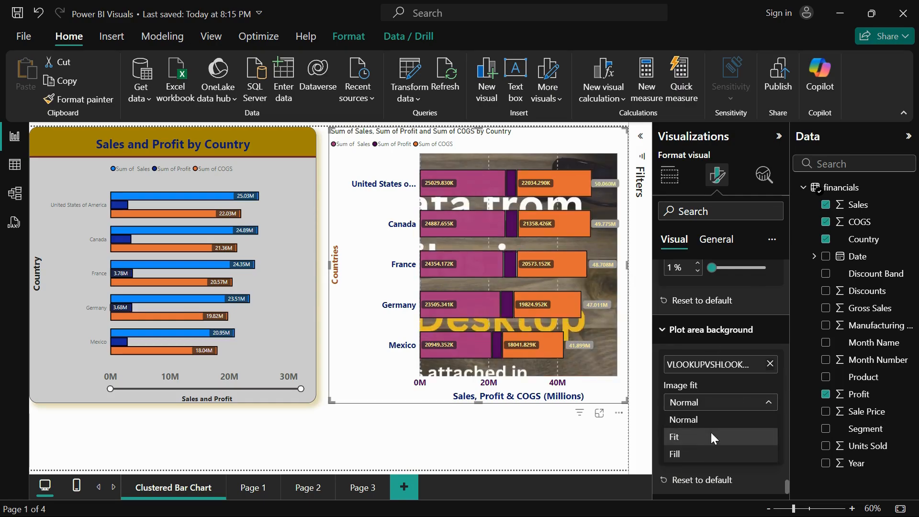
pyautogui.click(711, 436)
pyautogui.click(702, 404)
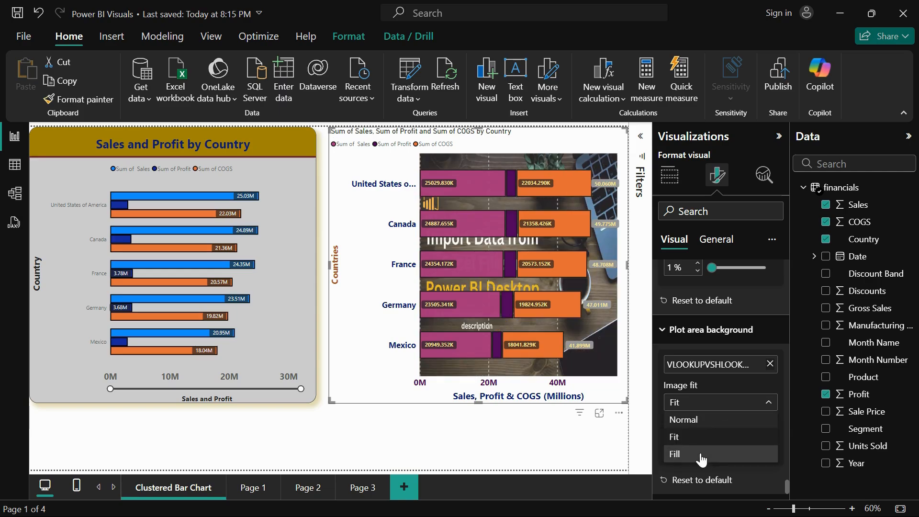
pyautogui.click(701, 453)
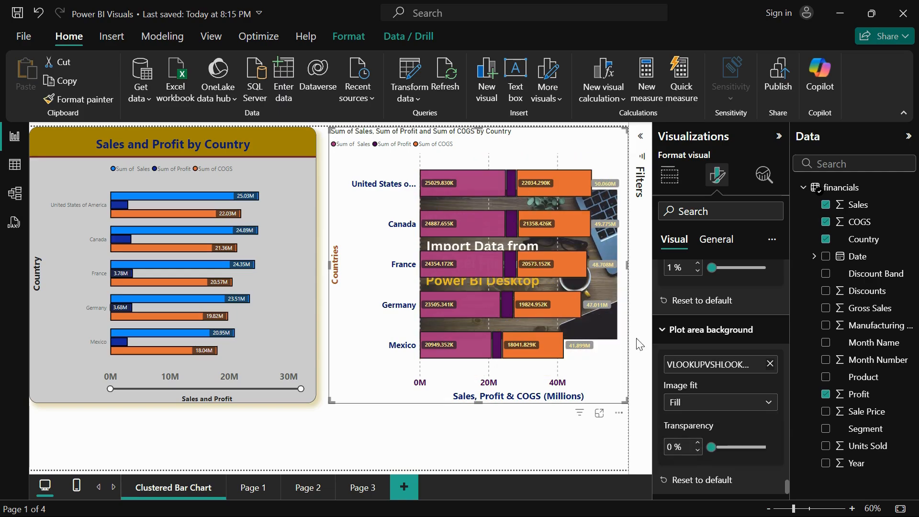
pyautogui.click(696, 480)
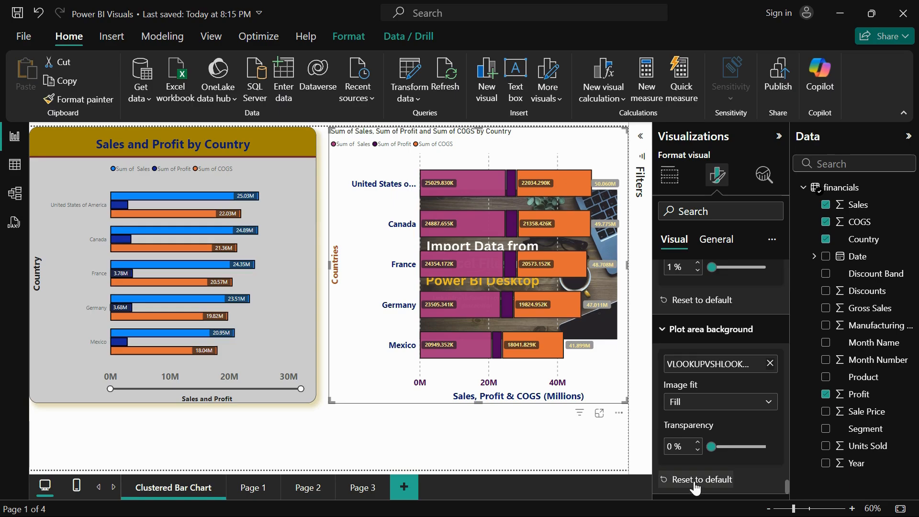
pyautogui.click(693, 330)
# Set the stacked bar chart's height to 700 and its width to 650
pyautogui.click(716, 240)
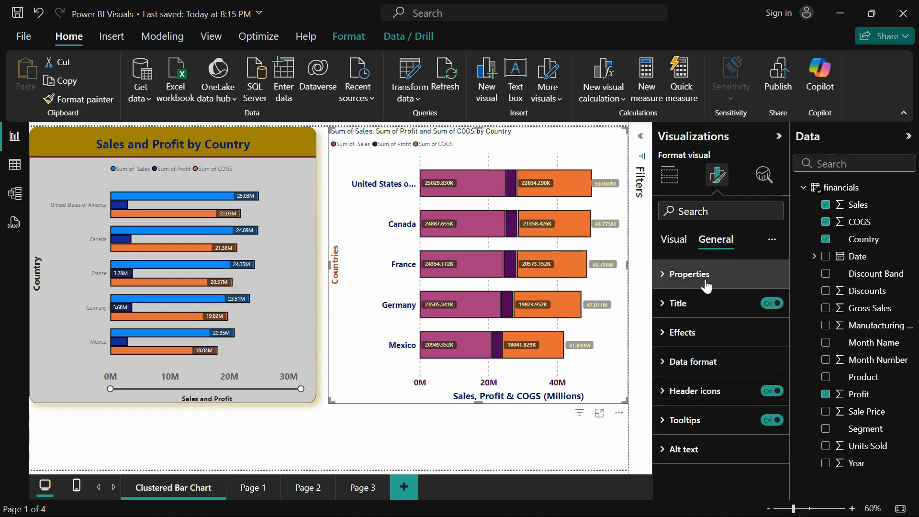
pyautogui.click(704, 278)
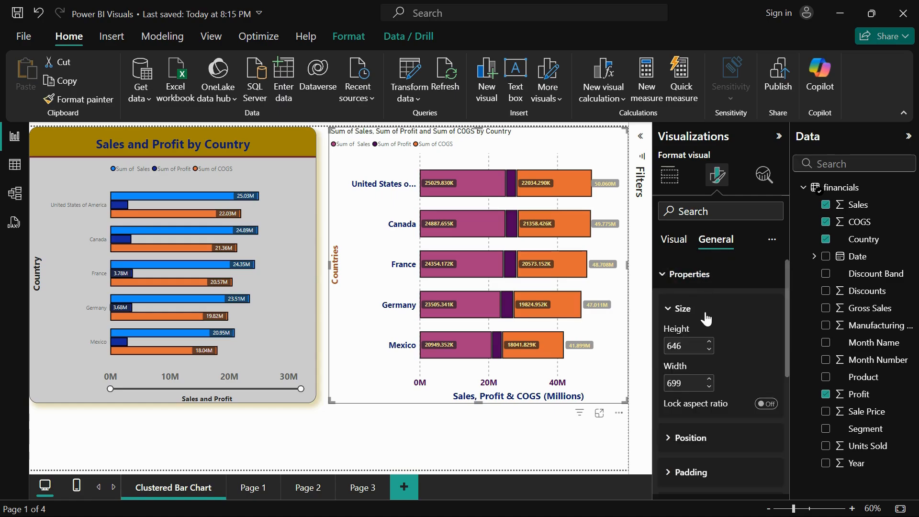
pyautogui.doubleClick(683, 346)
pyautogui.write('700')
pyautogui.press('Return')
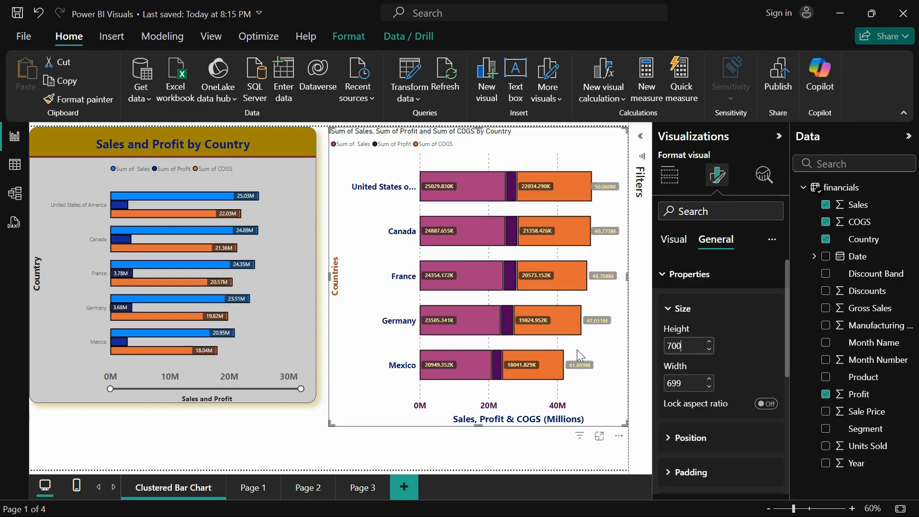
pyautogui.doubleClick(679, 384)
pyautogui.write('650')
pyautogui.press('Return')
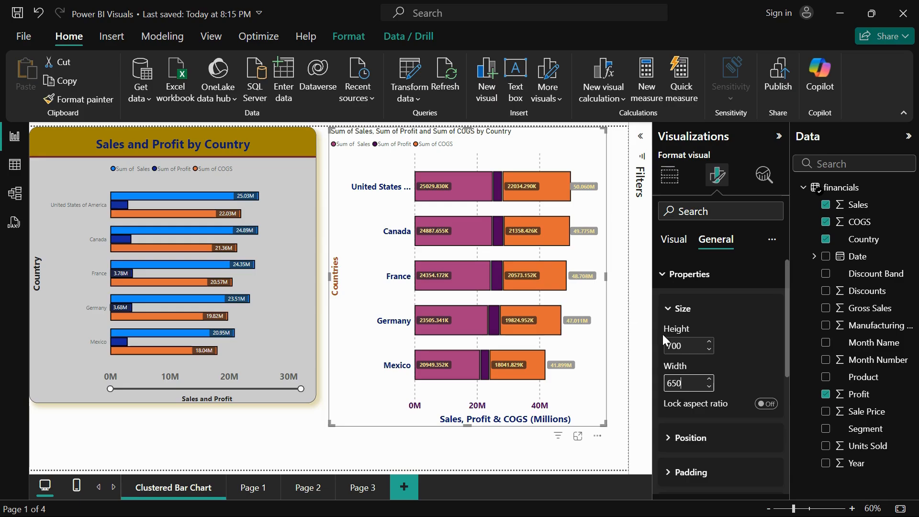
# Set the stacked bar chart's vertical position to 20 and its top padding to 10 px
pyautogui.scroll(-3, 721, 421)
pyautogui.click(690, 313)
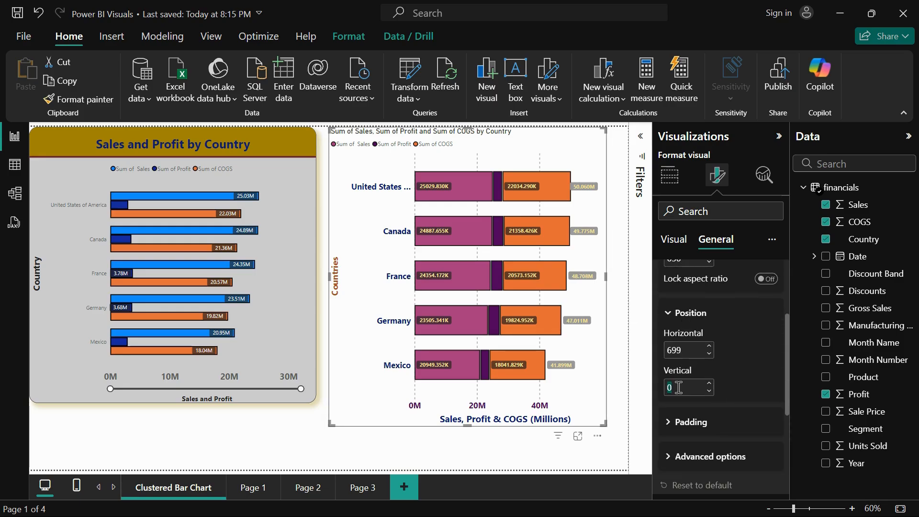
pyautogui.write('2')
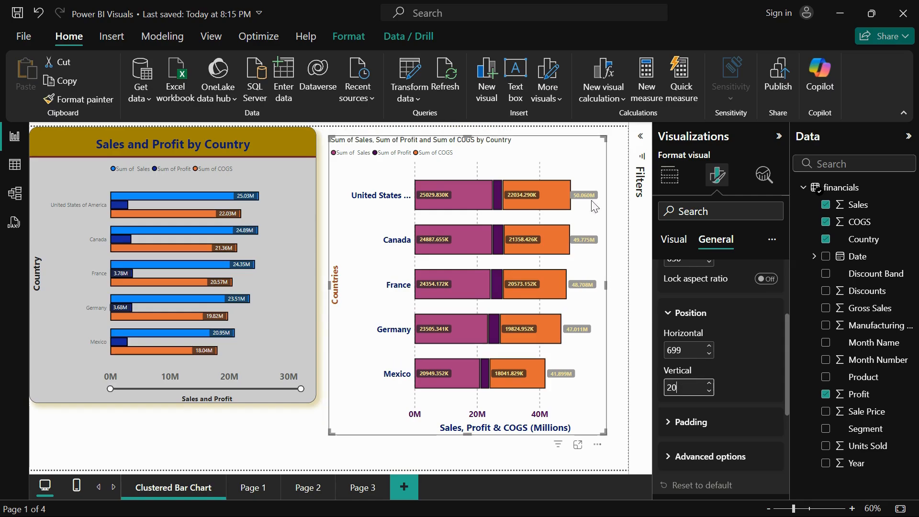
pyautogui.click(684, 432)
pyautogui.scroll(-2, 771, 391)
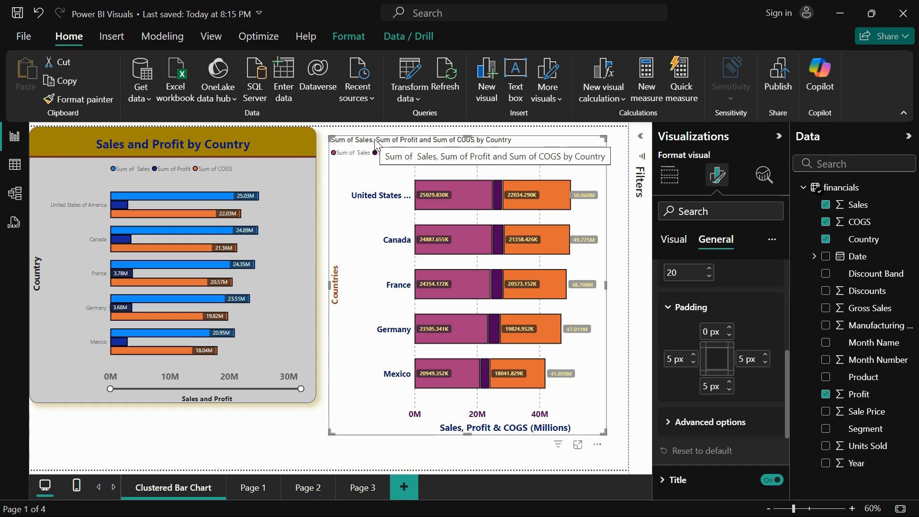
pyautogui.click(706, 331)
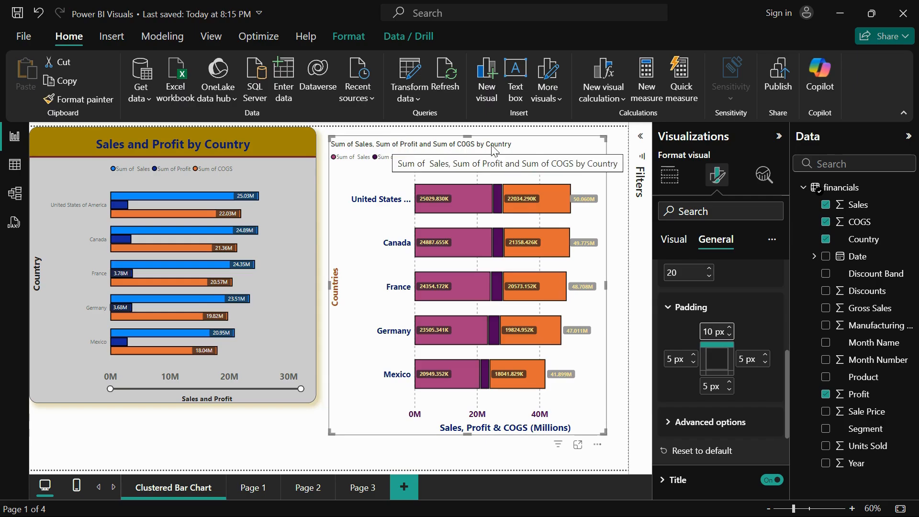
# Shorten the stacked bar chart's title to "Sales, Profit and COGS by Country" by removing each "Sum of"
pyautogui.scroll(-2, 711, 452)
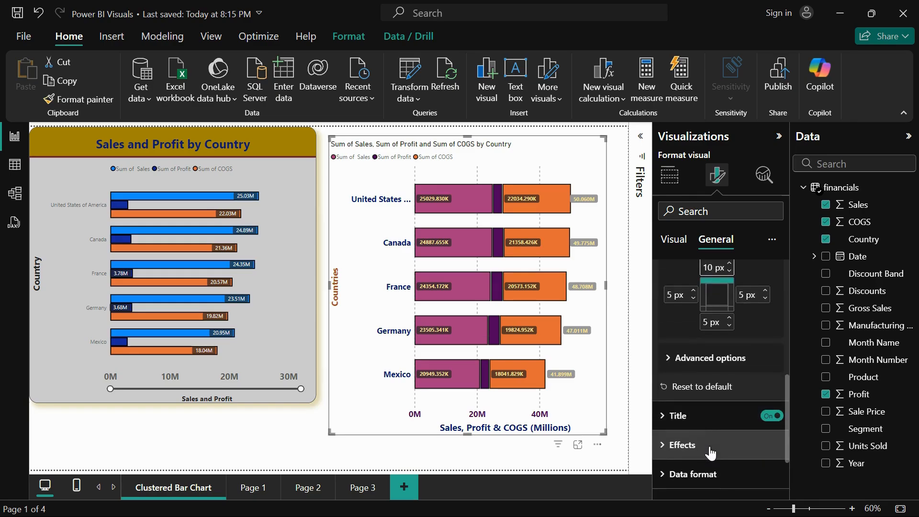
pyautogui.click(739, 421)
pyautogui.scroll(-4, 739, 429)
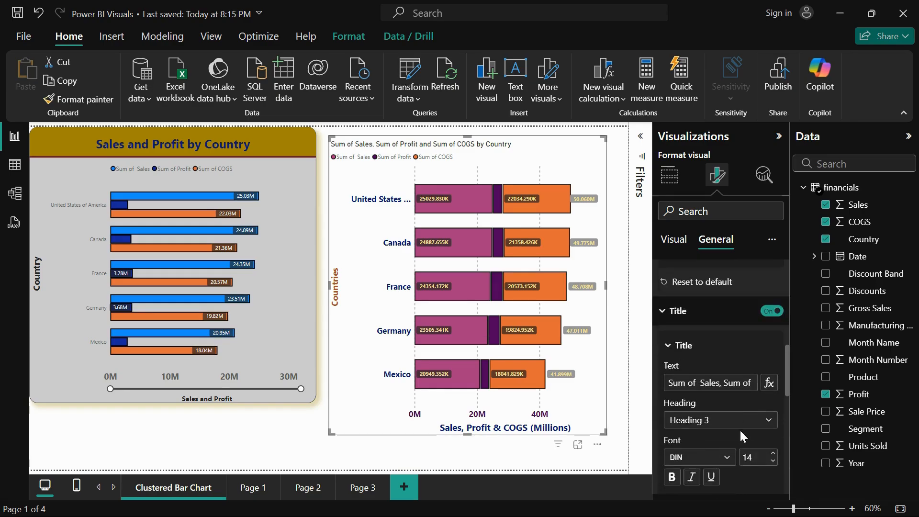
pyautogui.moveTo(700, 343); pyautogui.dragTo(657, 343)
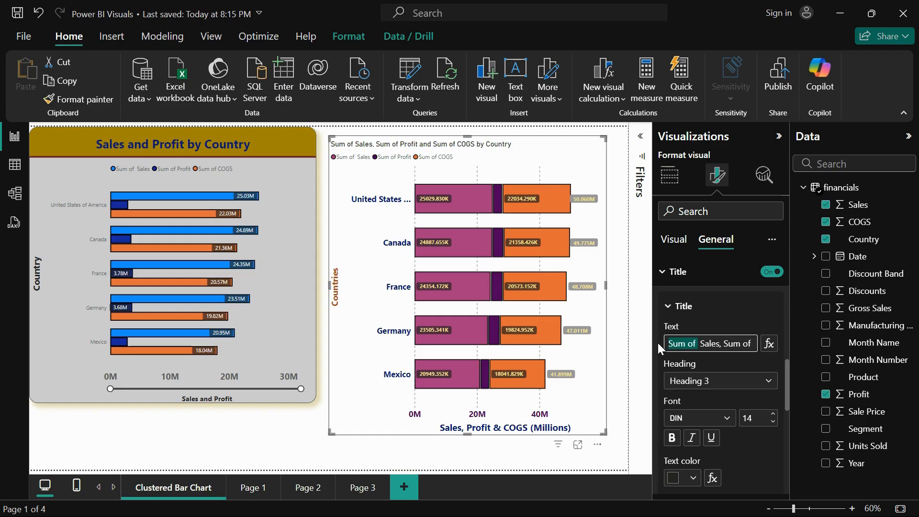
pyautogui.press('BackSpace')
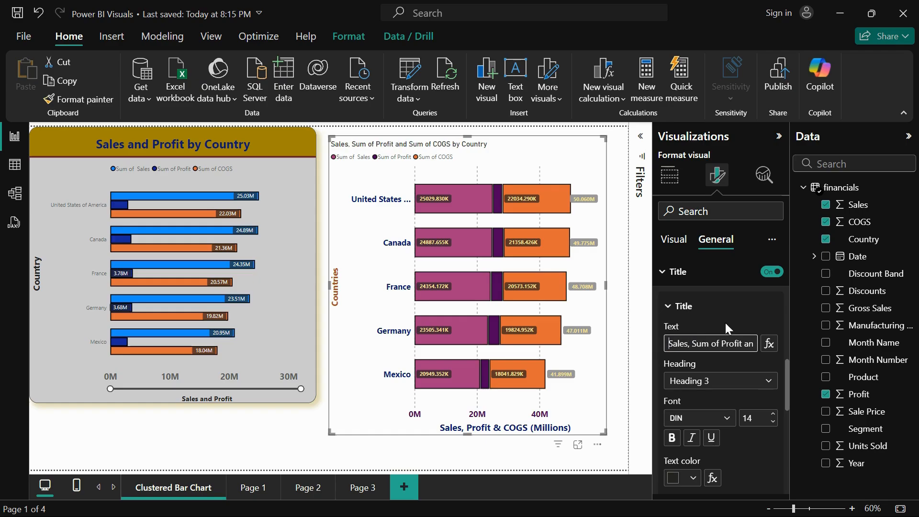
pyautogui.moveTo(724, 343); pyautogui.dragTo(696, 339)
pyautogui.press('BackSpace')
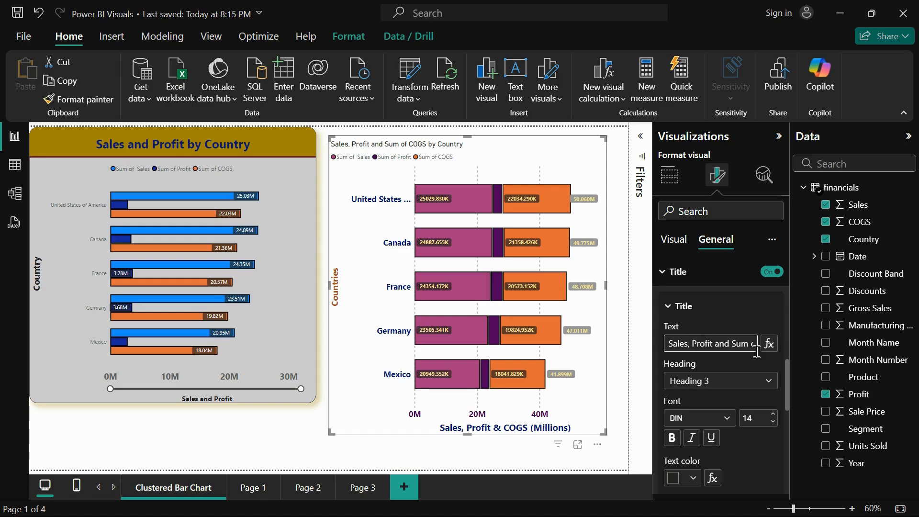
pyautogui.moveTo(732, 344); pyautogui.dragTo(686, 345)
pyautogui.press('BackSpace')
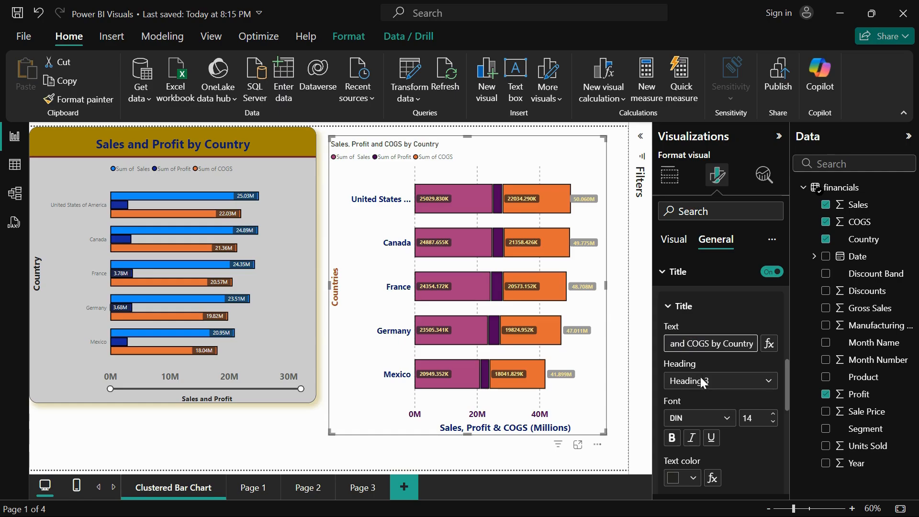
# Set the chart title's font to Segoe UI Bold at size 16 and apply bold
pyautogui.scroll(-3, 702, 384)
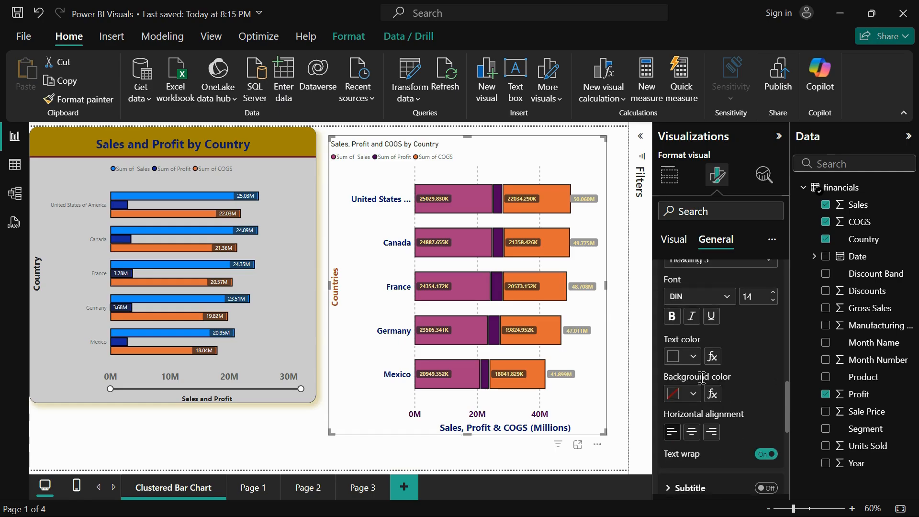
pyautogui.click(716, 292)
pyautogui.scroll(-3, 716, 253)
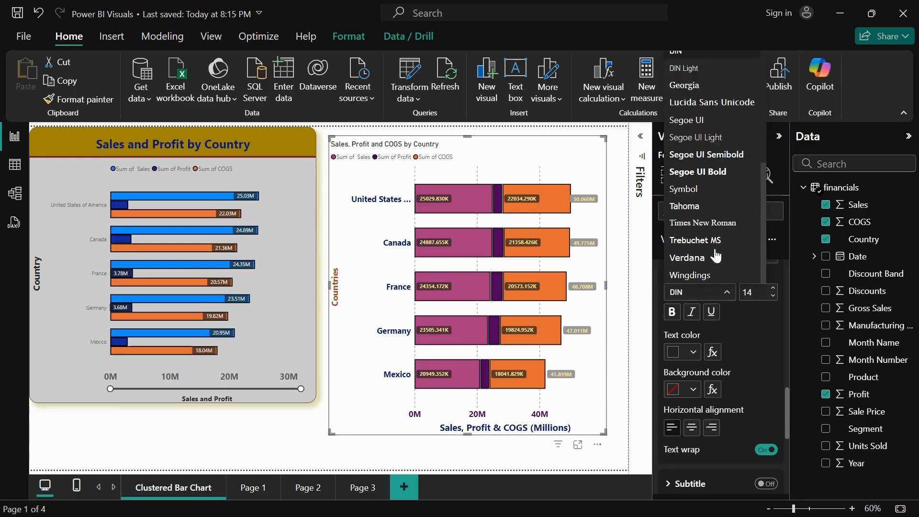
pyautogui.click(722, 172)
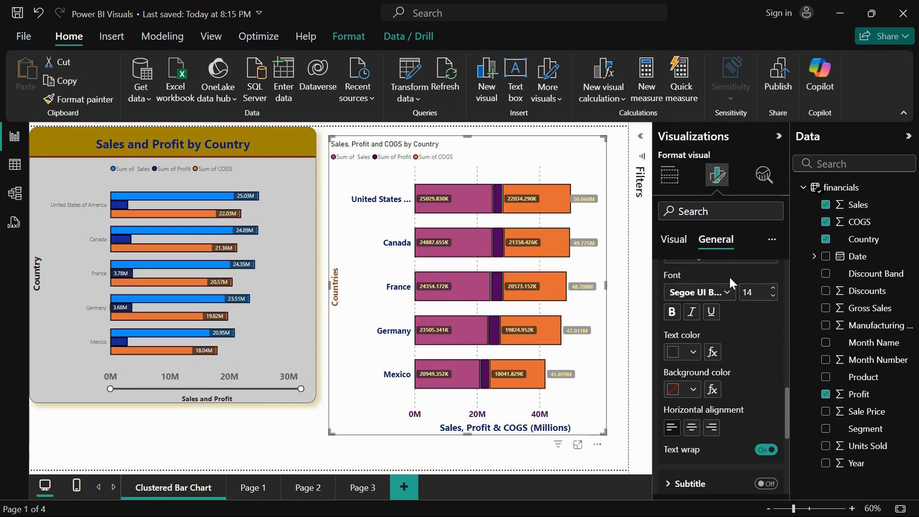
pyautogui.click(771, 288)
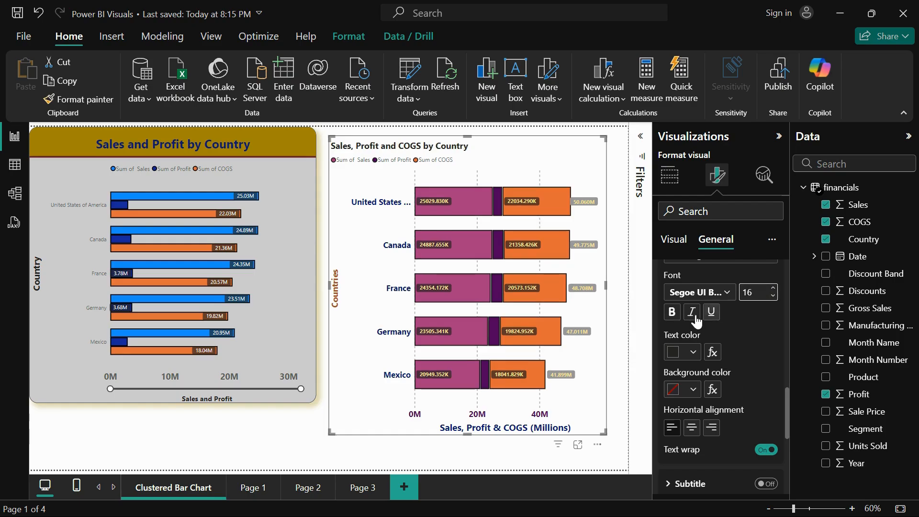
pyautogui.click(671, 316)
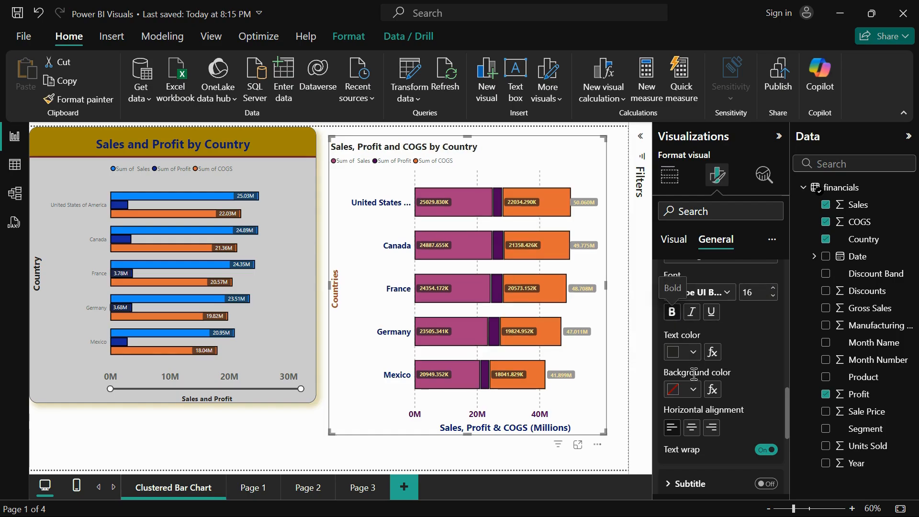
# Set the chart title's text colour to the darkest theme red and its background colour to the lightest theme red
pyautogui.click(692, 352)
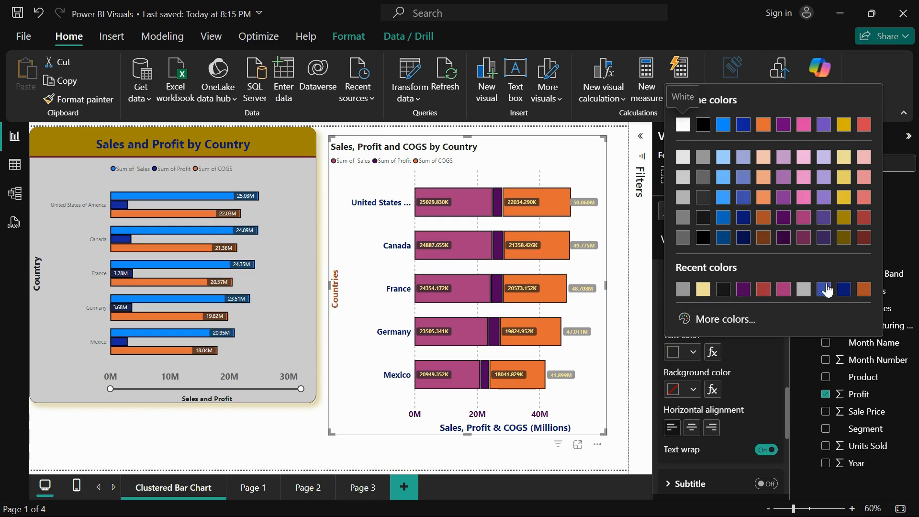
pyautogui.click(862, 238)
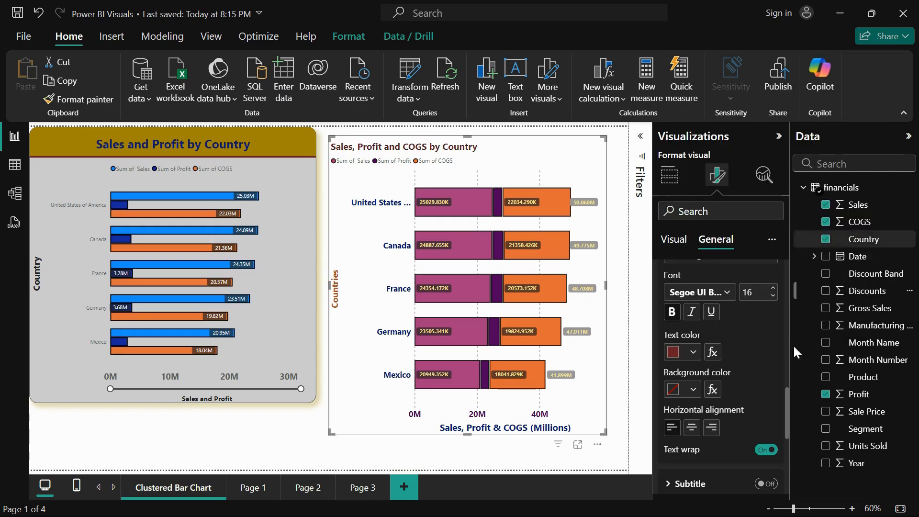
pyautogui.scroll(-2, 780, 366)
pyautogui.click(693, 340)
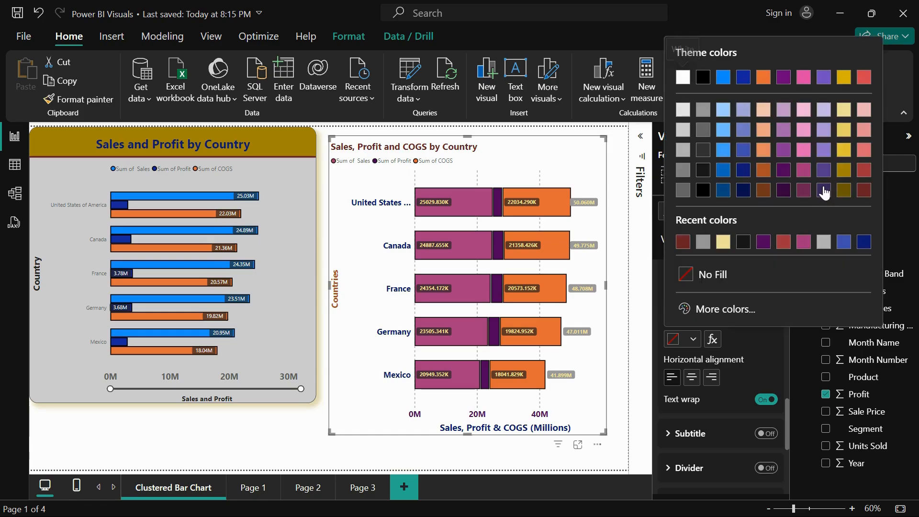
pyautogui.click(866, 107)
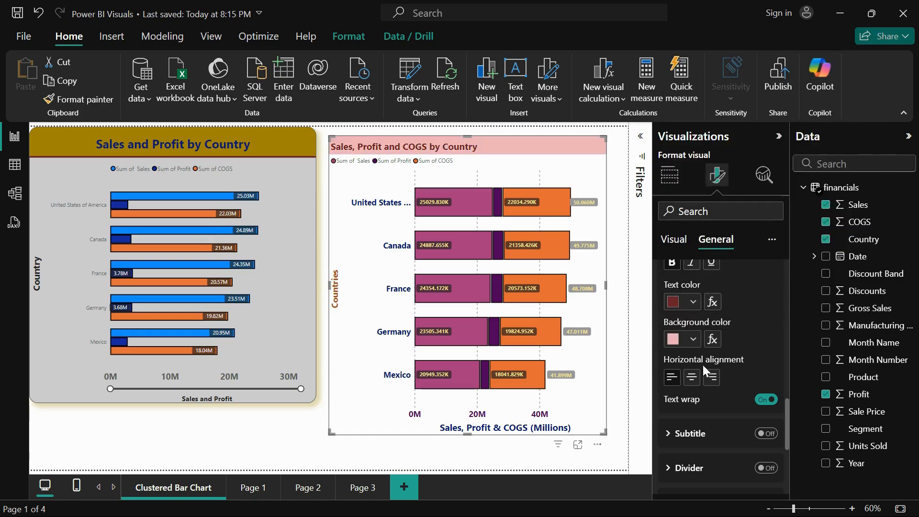
# Try a subtitle on the stacked bar chart, look through its text formatting options, and switch it off again
pyautogui.scroll(-2, 705, 371)
pyautogui.click(688, 373)
pyautogui.click(765, 366)
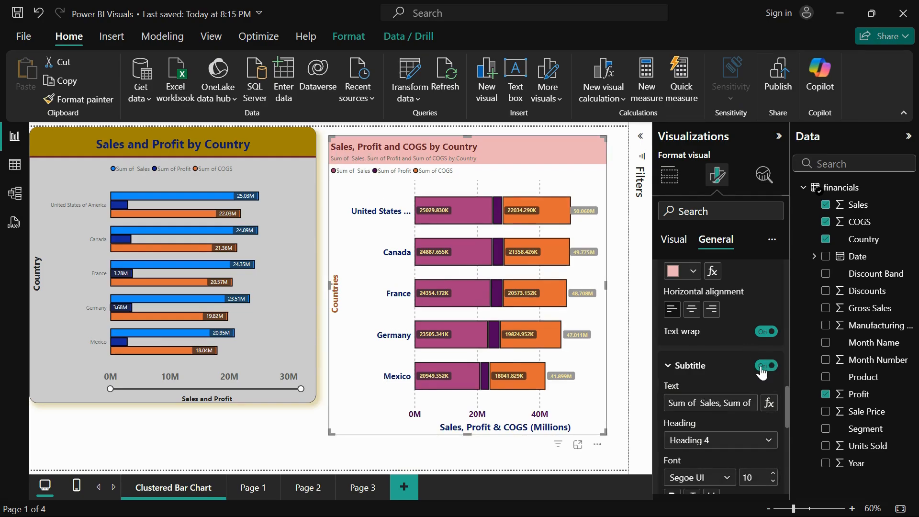
pyautogui.scroll(-5, 689, 440)
pyautogui.scroll(4, 689, 431)
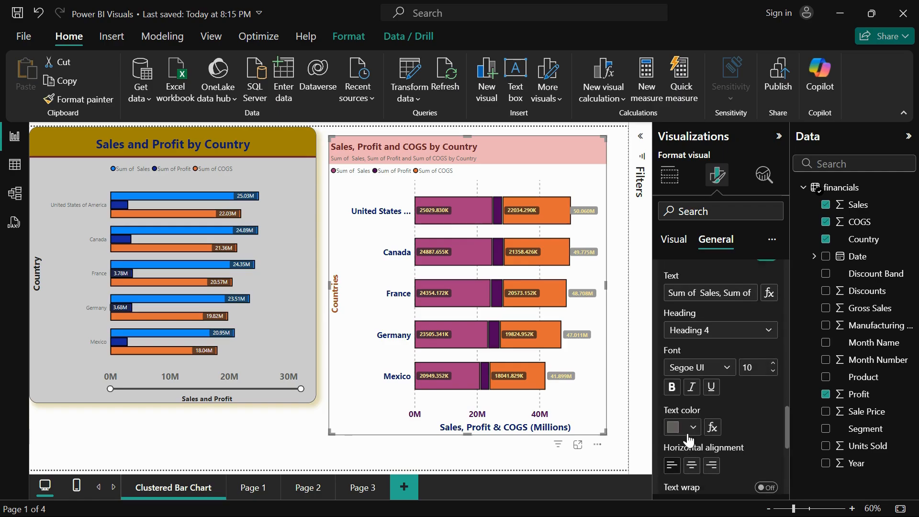
pyautogui.click(765, 293)
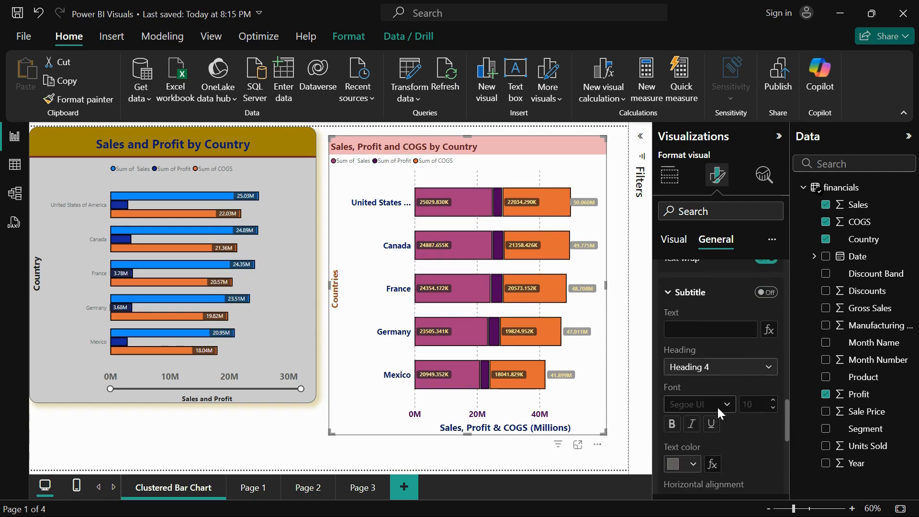
# Turn on the title divider of the stacked bar chart and set its colour to black and its width to 3 px
pyautogui.scroll(-5, 717, 406)
pyautogui.click(685, 343)
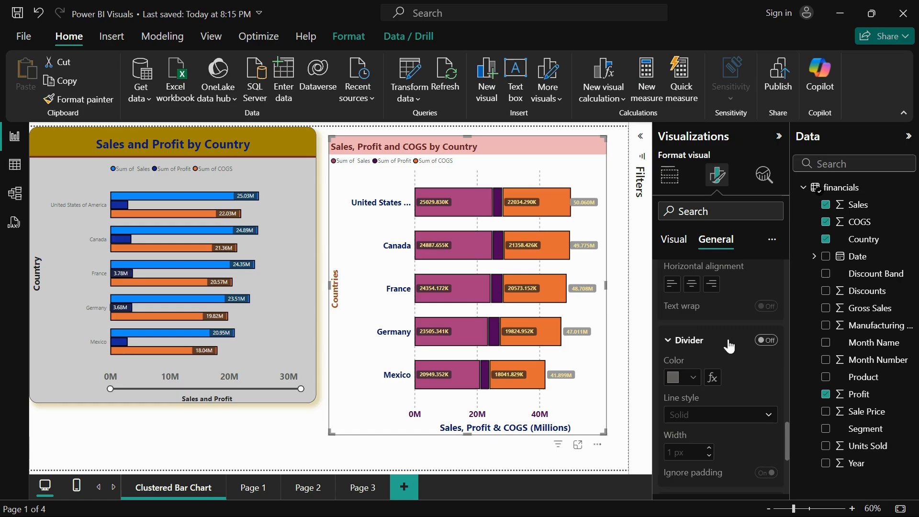
pyautogui.click(767, 343)
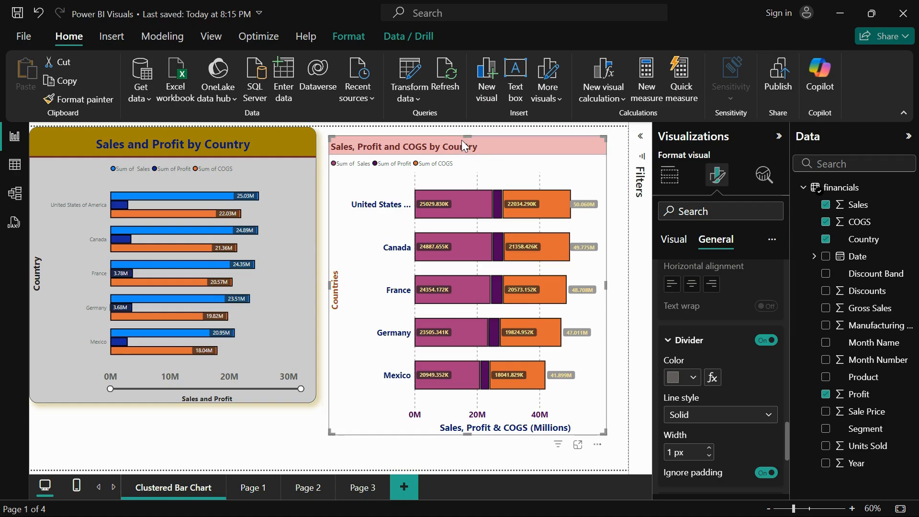
pyautogui.click(693, 378)
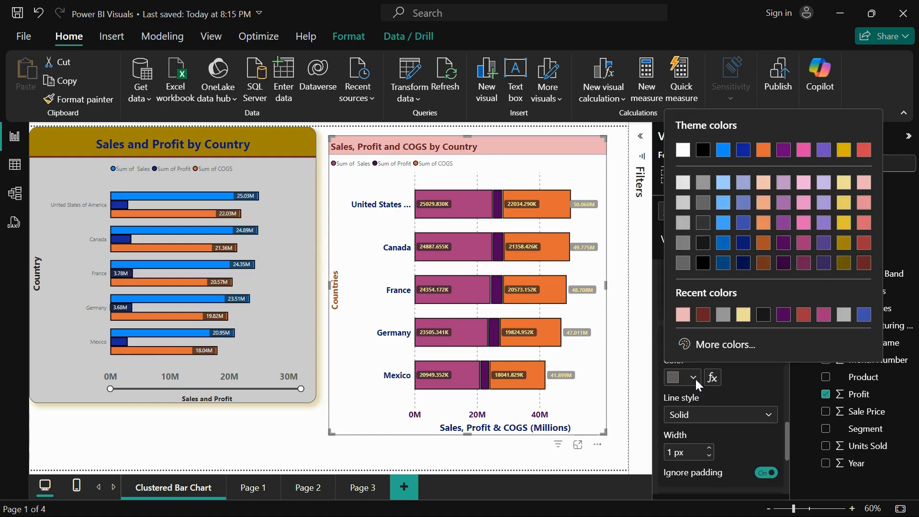
pyautogui.click(701, 263)
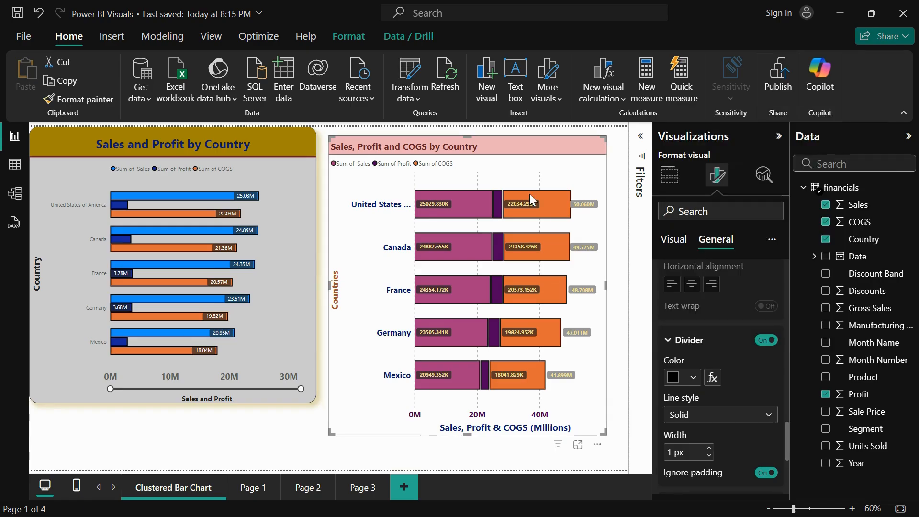
pyautogui.click(708, 448)
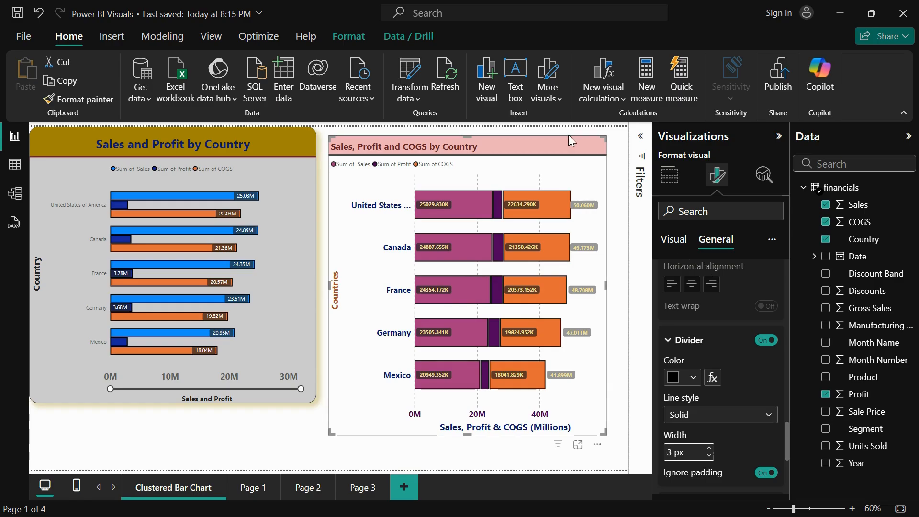
# Try the Dashed and Dotted line styles on the title divider and set it back to Solid
pyautogui.click(728, 416)
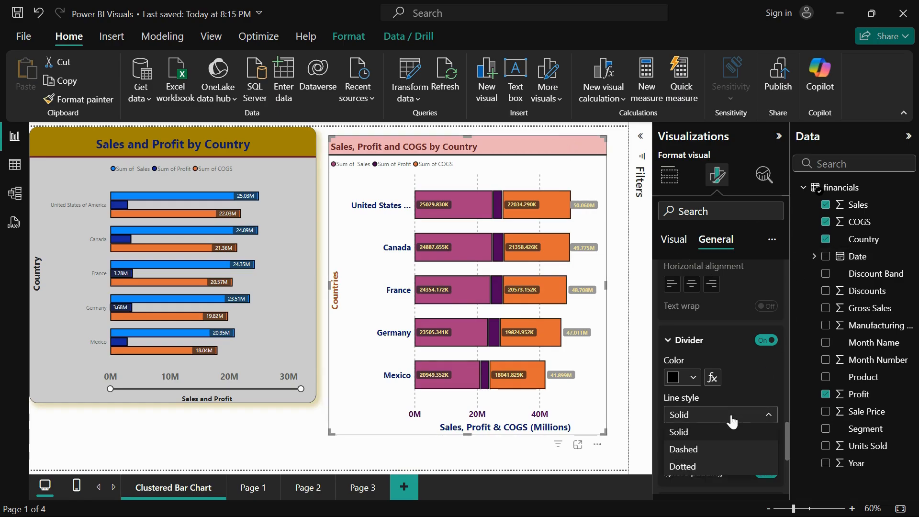
pyautogui.click(727, 430)
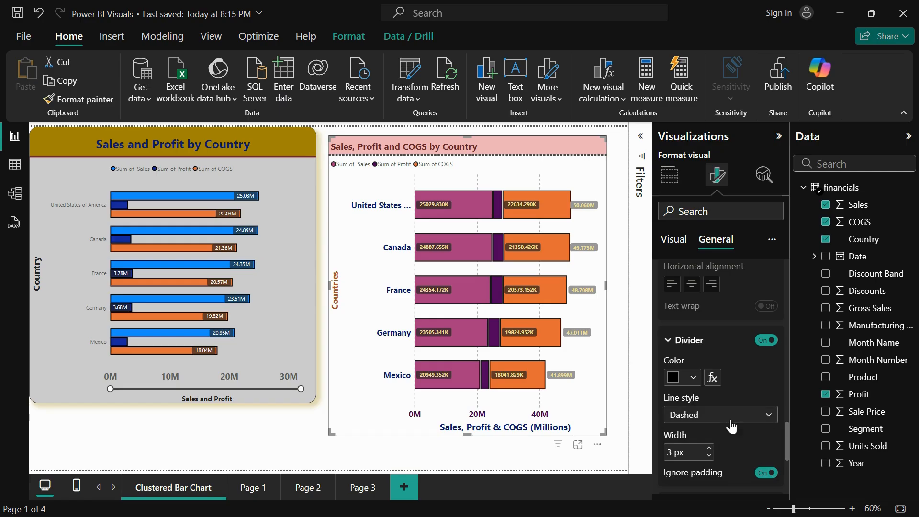
pyautogui.click(731, 426)
pyautogui.click(719, 464)
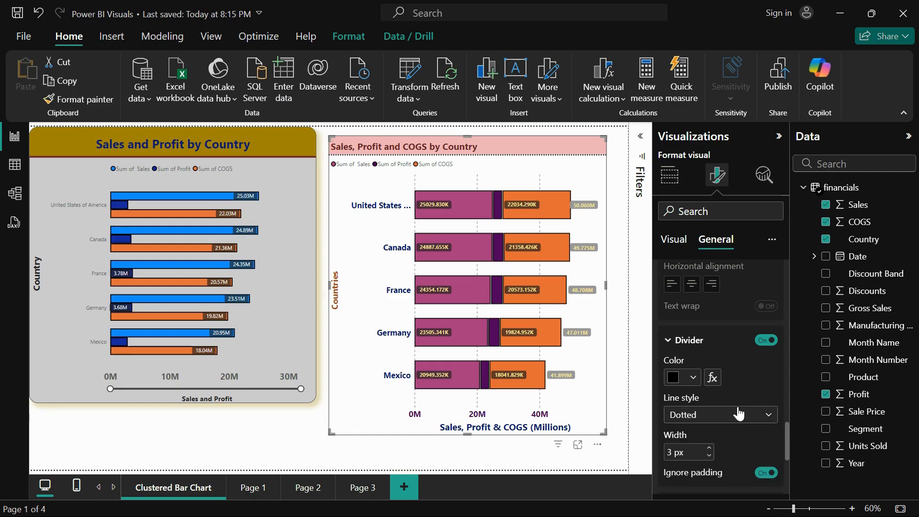
pyautogui.click(738, 413)
pyautogui.click(724, 433)
# Try the lightest theme yellow as the chart background, settling on the lightest theme blue at 50% transparency
pyautogui.scroll(-4, 724, 432)
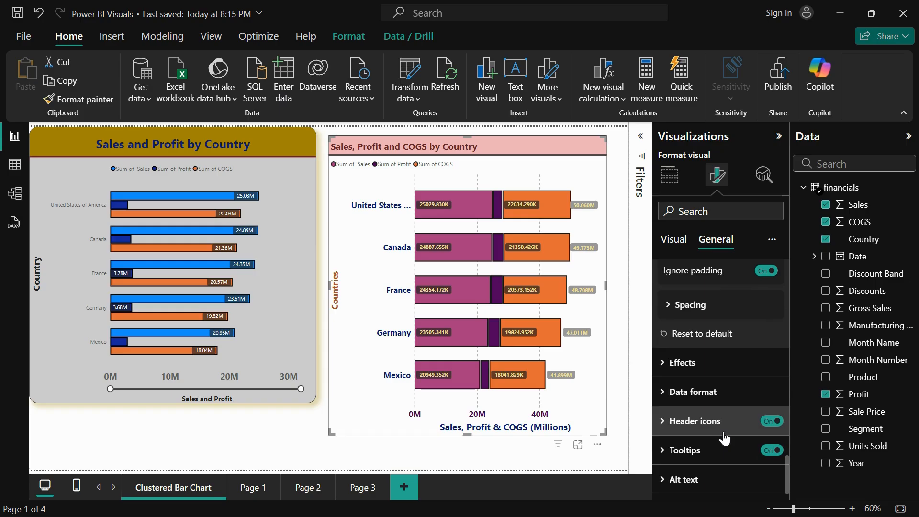
pyautogui.click(718, 362)
pyautogui.scroll(-2, 740, 385)
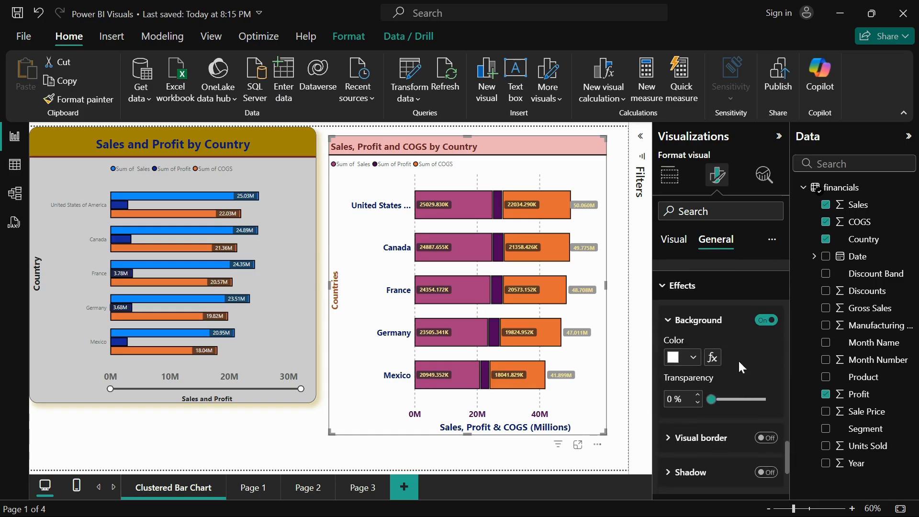
pyautogui.click(687, 357)
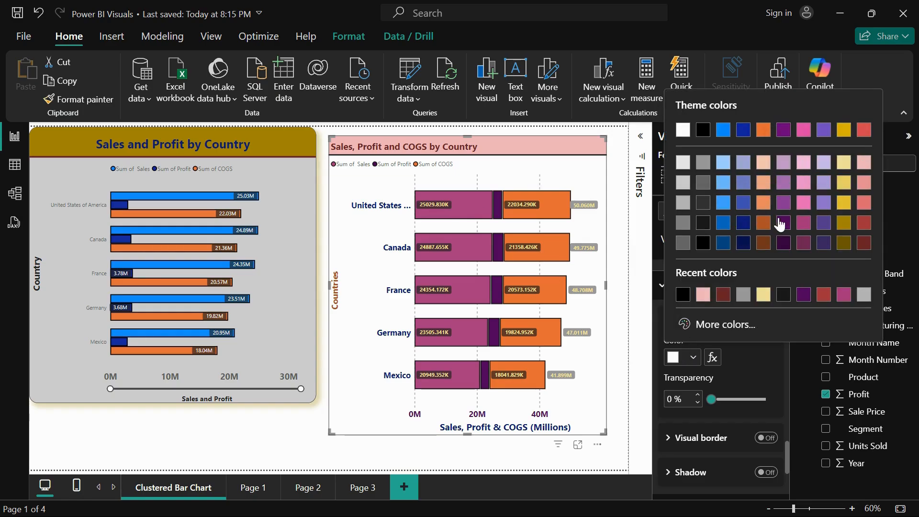
pyautogui.click(844, 162)
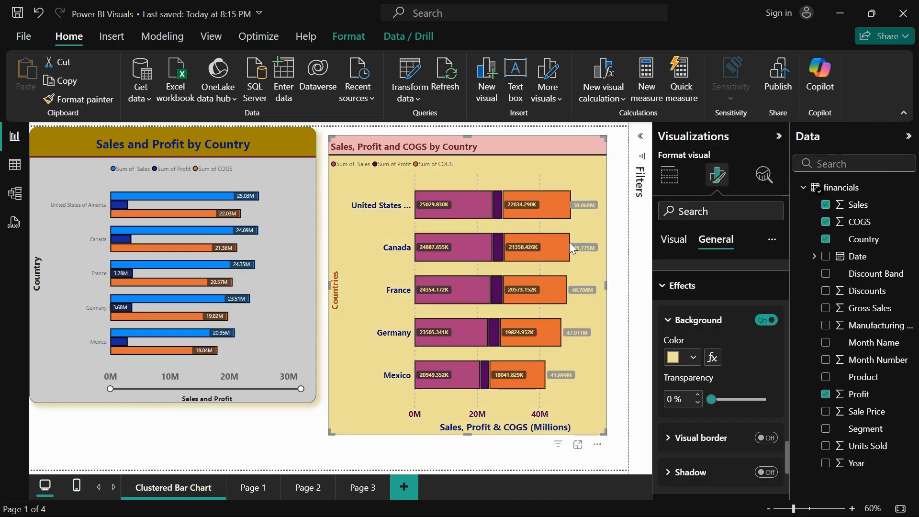
pyautogui.scroll(-2, 722, 375)
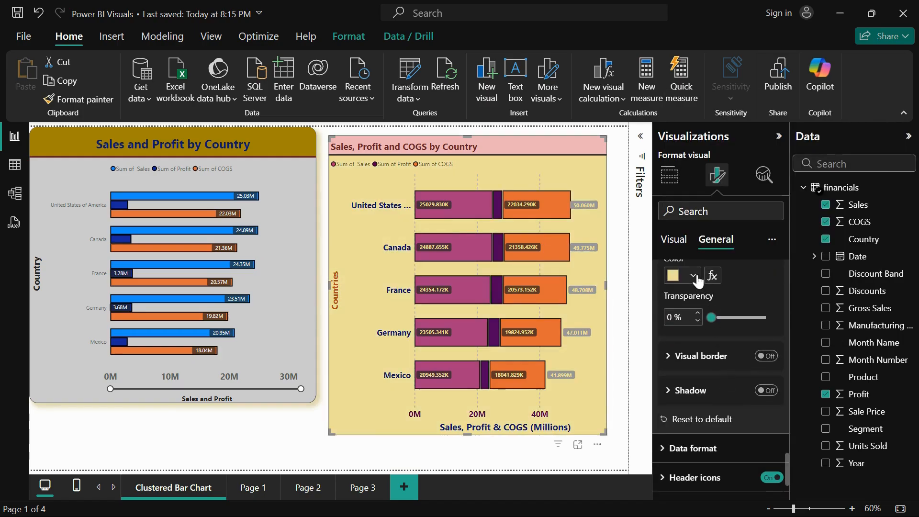
pyautogui.click(692, 275)
pyautogui.click(723, 80)
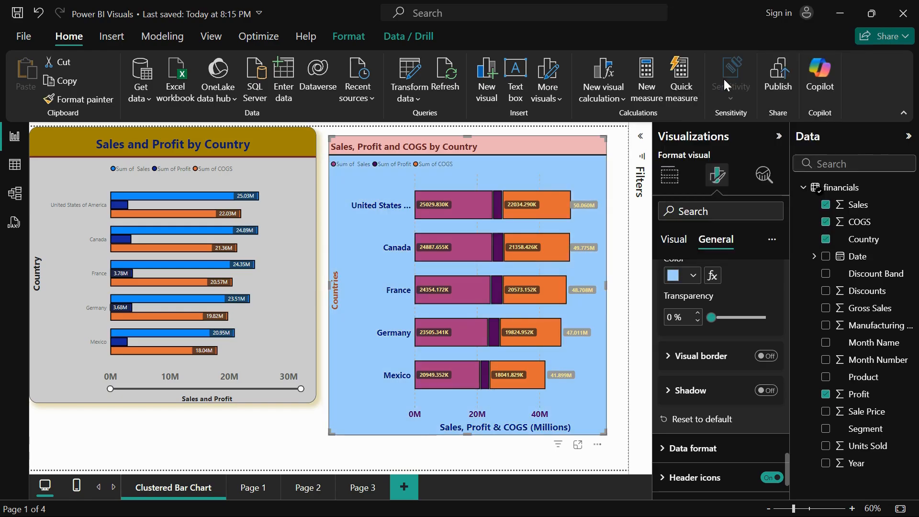
pyautogui.moveTo(710, 317); pyautogui.dragTo(737, 319)
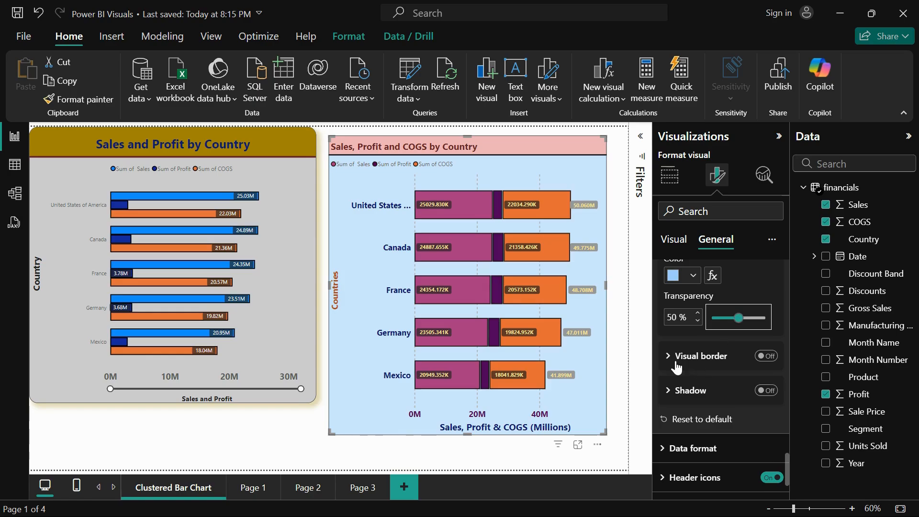
# Turn on the visual border around the stacked bar chart and deselect the chart to check it
pyautogui.click(678, 360)
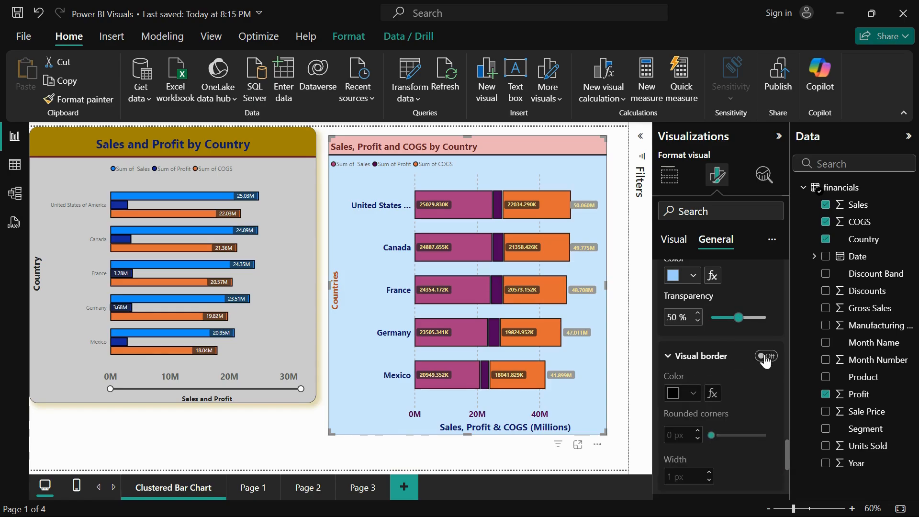
pyautogui.click(766, 356)
pyautogui.click(622, 418)
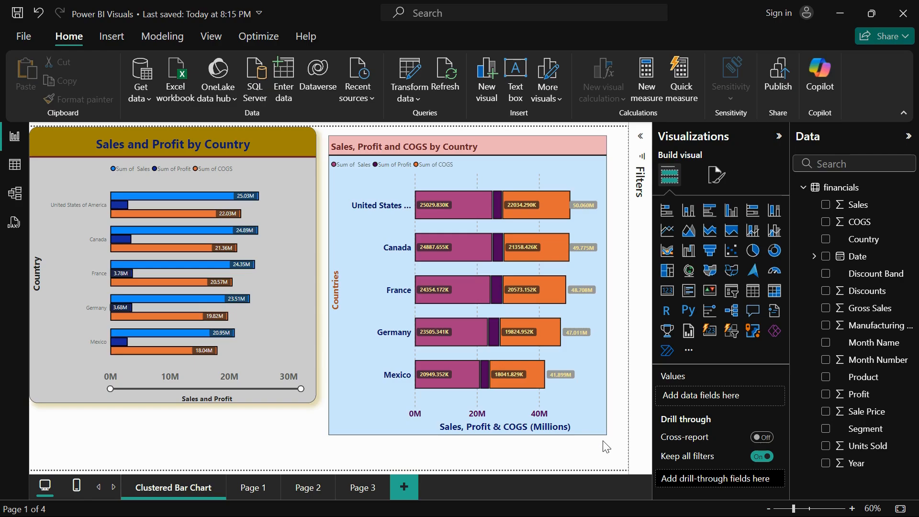
# Set the rounded corners of the stacked bar chart's visual border to 25 px and view the chart deselected
pyautogui.click(597, 415)
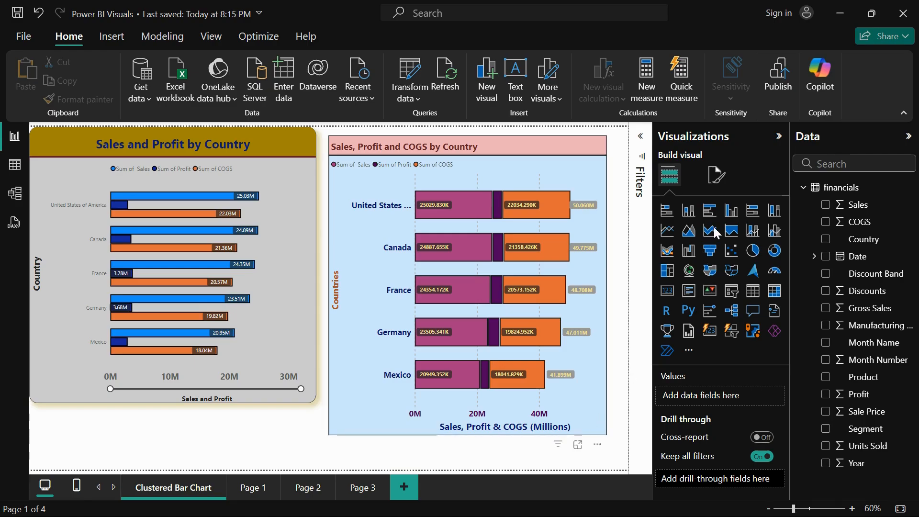
pyautogui.click(717, 176)
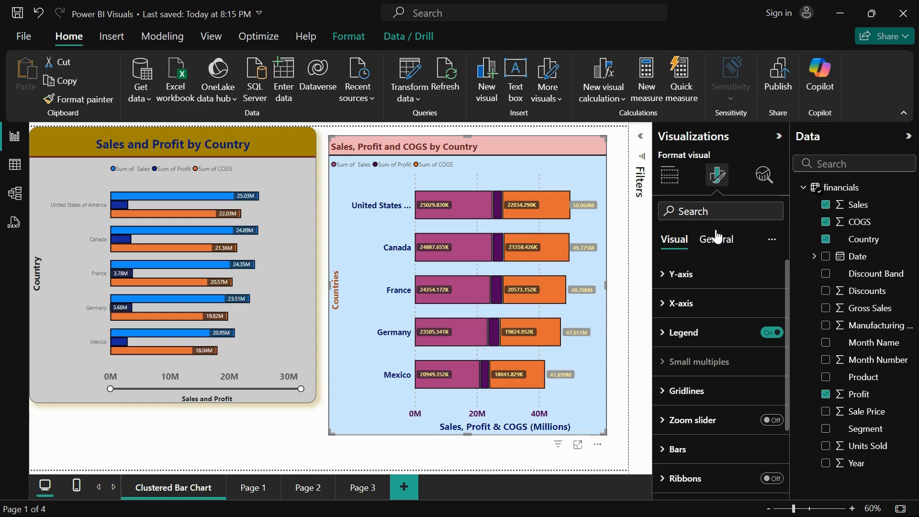
pyautogui.click(716, 237)
pyautogui.click(682, 332)
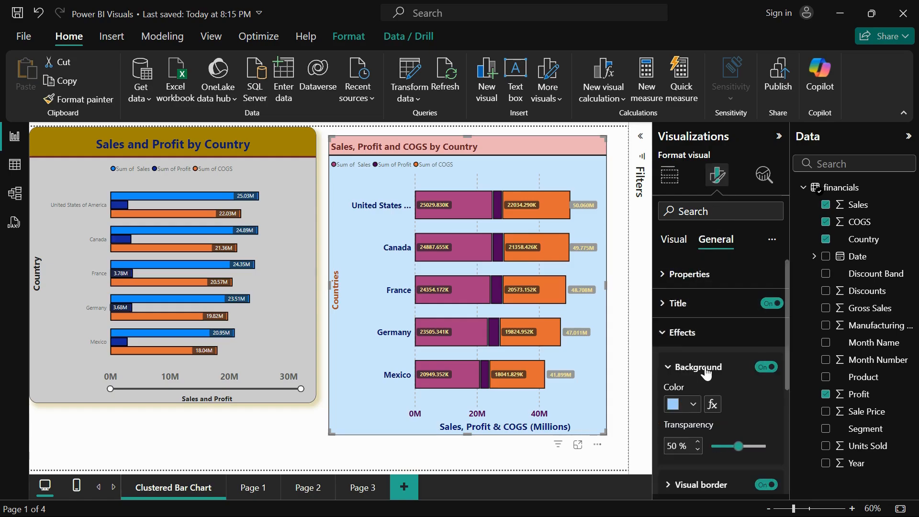
pyautogui.scroll(-3, 689, 374)
pyautogui.click(680, 361)
pyautogui.scroll(-3, 708, 368)
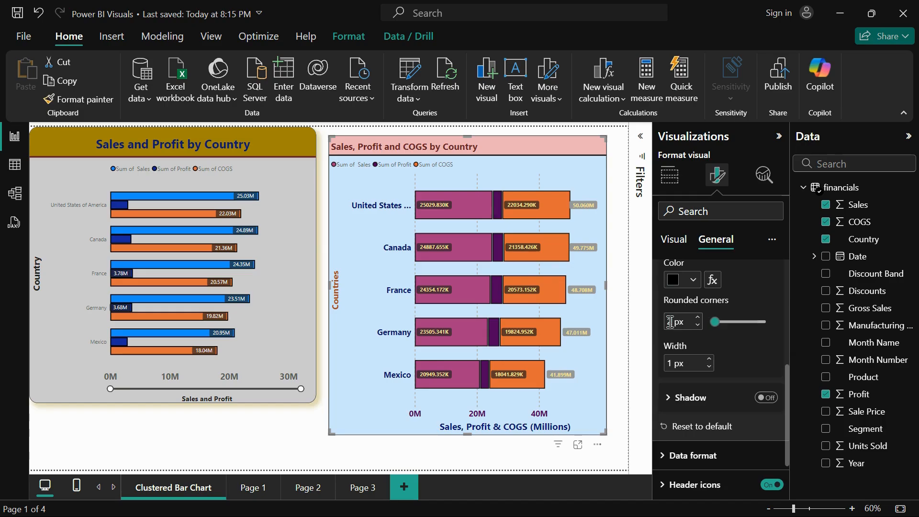
pyautogui.write('15')
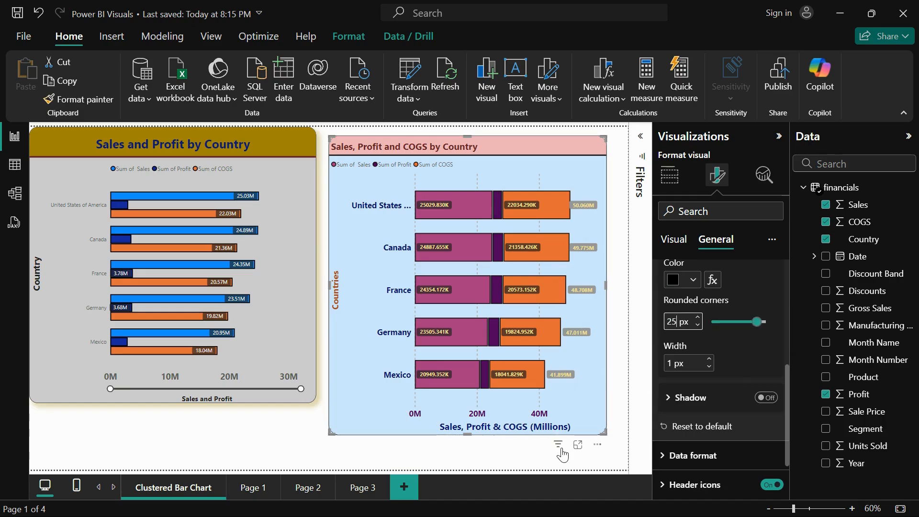
pyautogui.click(621, 438)
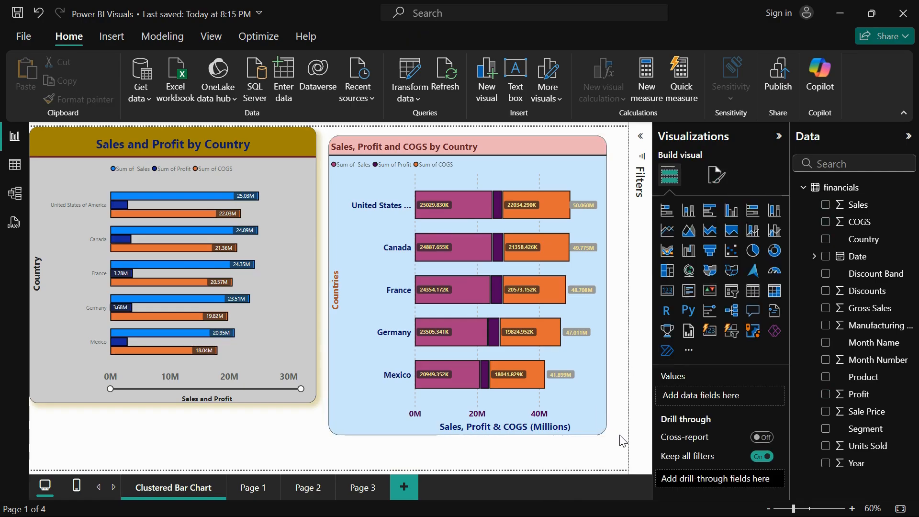
# Set the stacked bar chart's visual border to a width of 5 px and the darkest theme red
pyautogui.click(720, 176)
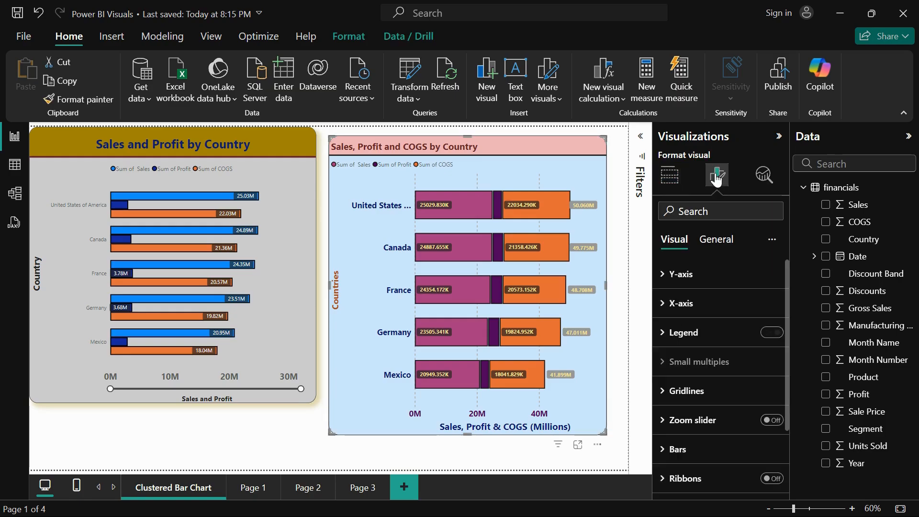
pyautogui.click(715, 242)
pyautogui.click(683, 332)
pyautogui.scroll(-3, 710, 386)
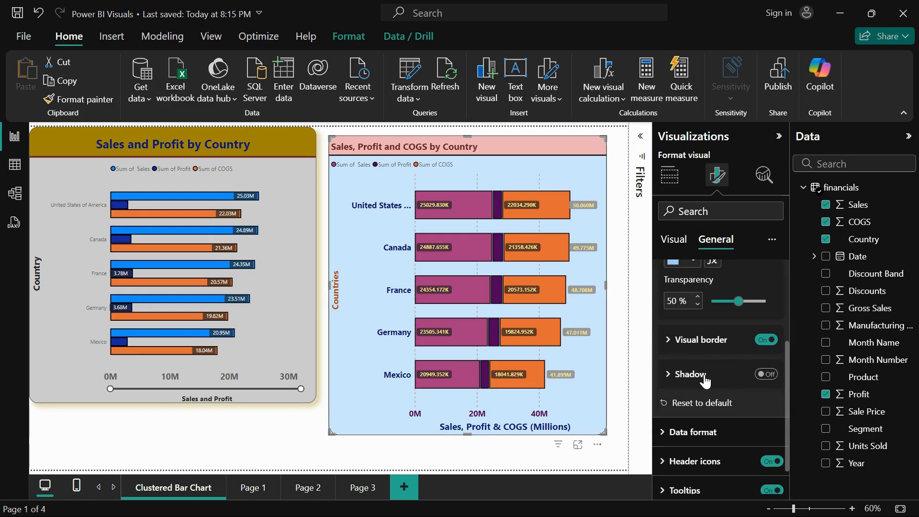
pyautogui.click(698, 340)
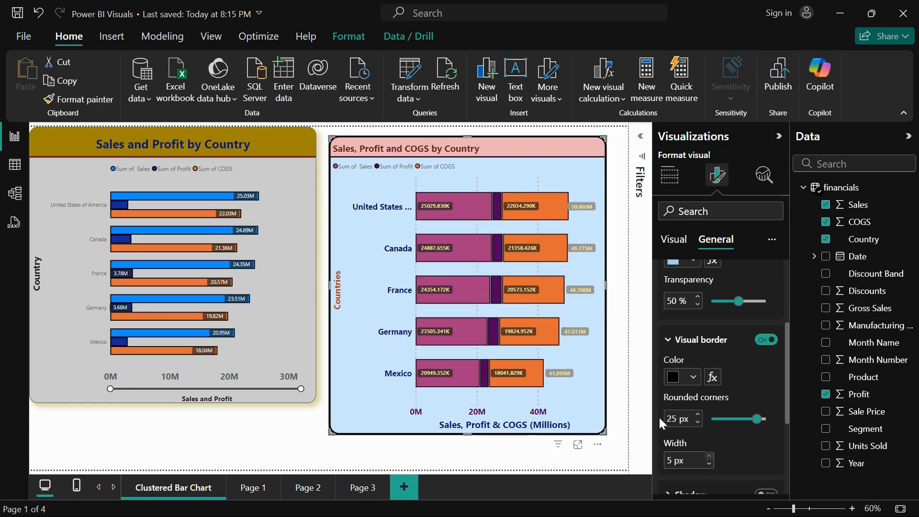
pyautogui.click(693, 377)
pyautogui.click(865, 263)
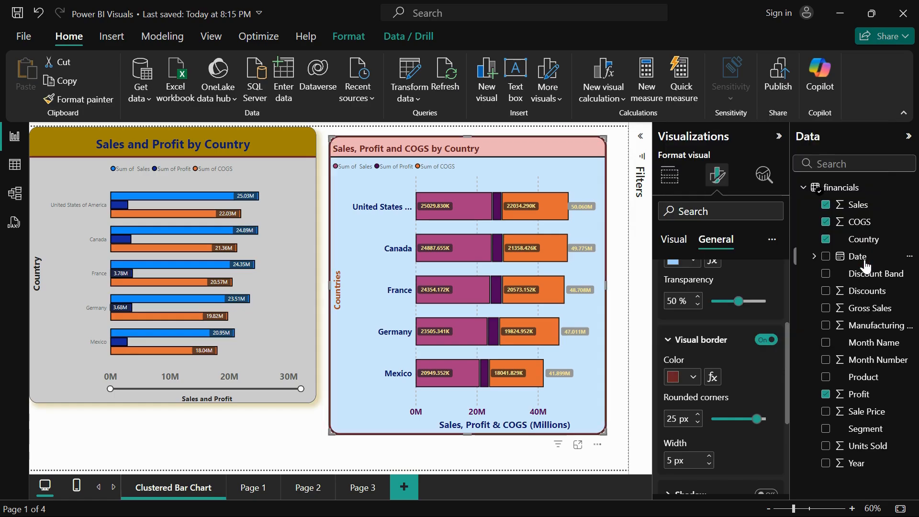
# Turn on the stacked bar chart's shadow and set its colour to the darkest theme red
pyautogui.scroll(-3, 720, 438)
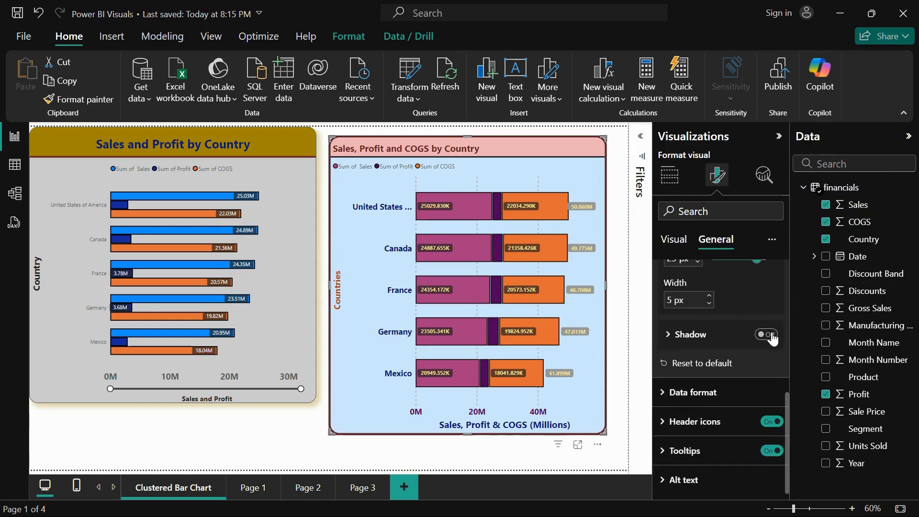
pyautogui.click(767, 335)
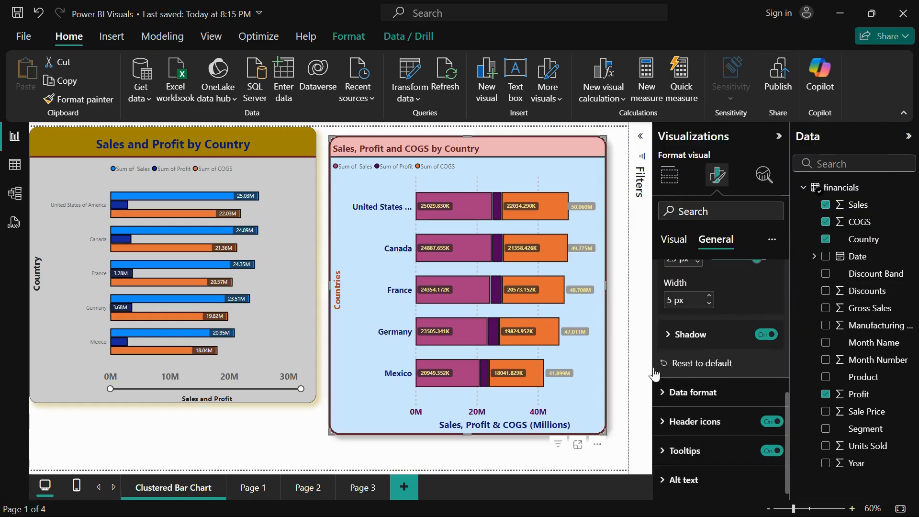
pyautogui.click(665, 335)
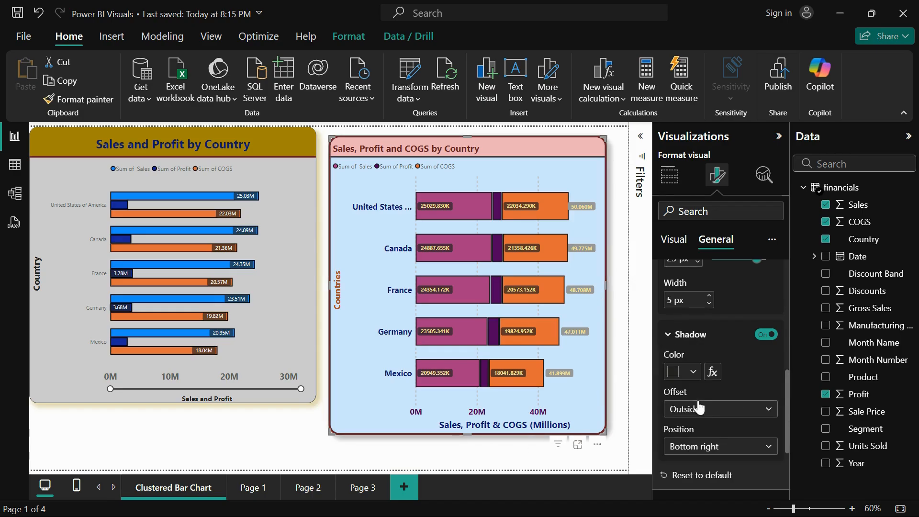
pyautogui.click(691, 373)
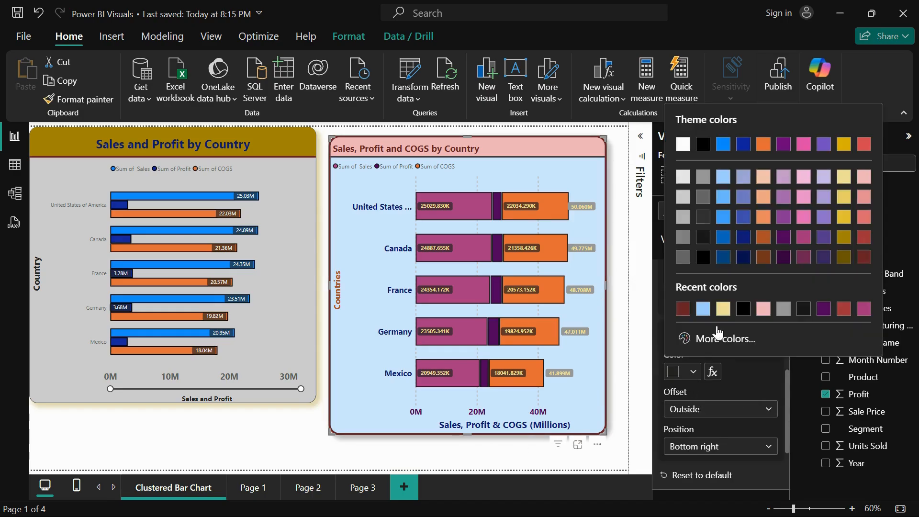
pyautogui.click(863, 261)
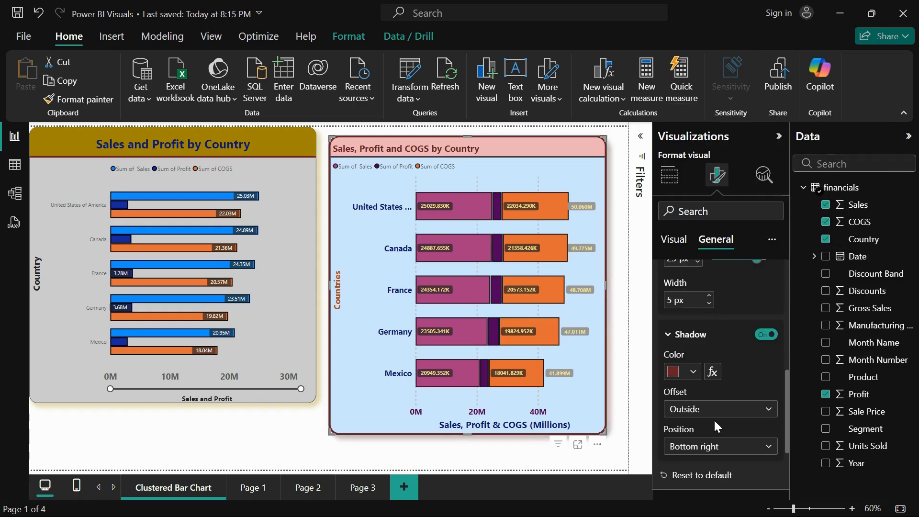
# Set the position of the stacked bar chart's shadow to Right, keeping its offset Outside
pyautogui.click(709, 450)
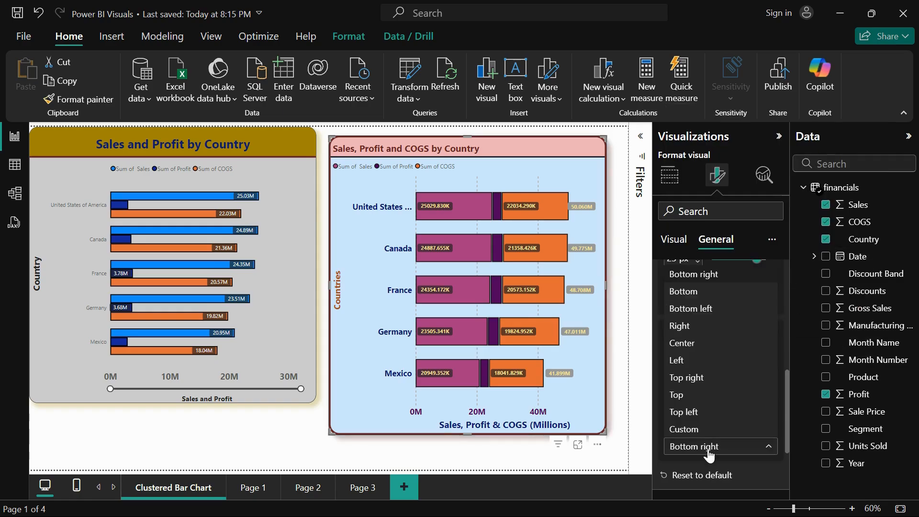
pyautogui.click(716, 411)
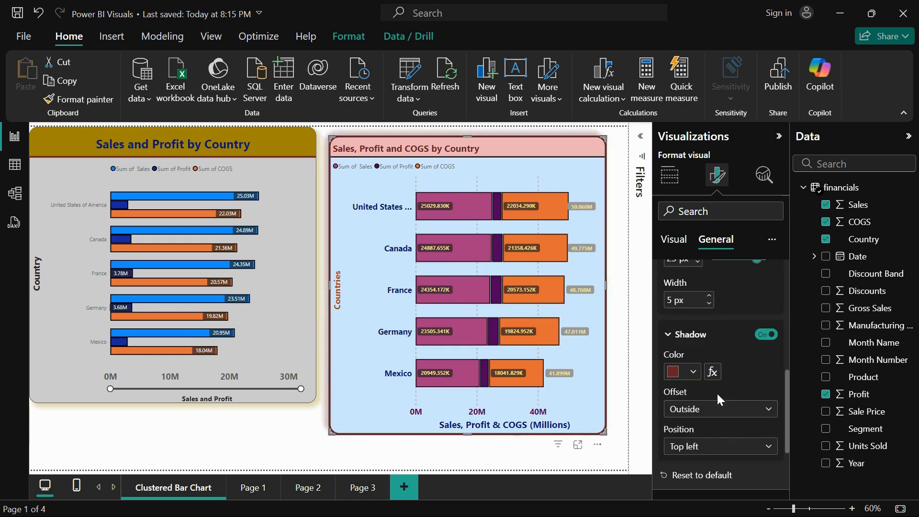
pyautogui.click(716, 409)
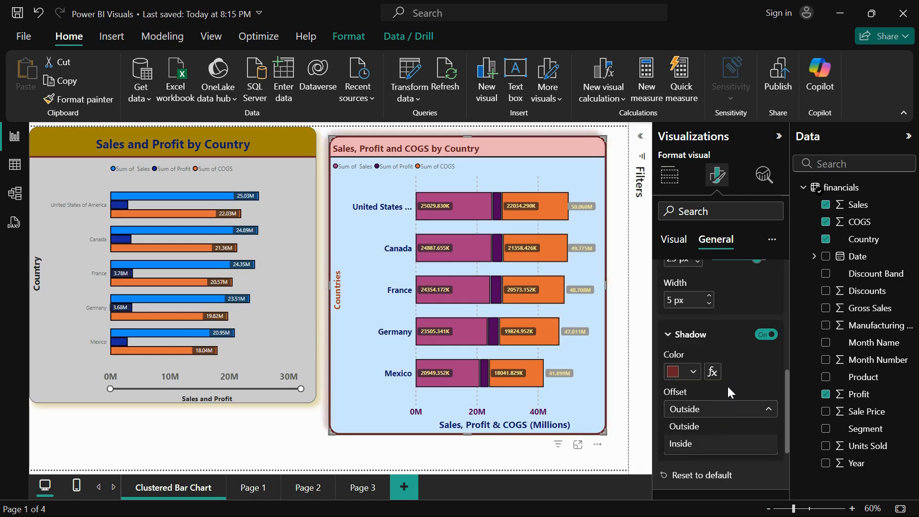
pyautogui.click(725, 458)
pyautogui.click(732, 448)
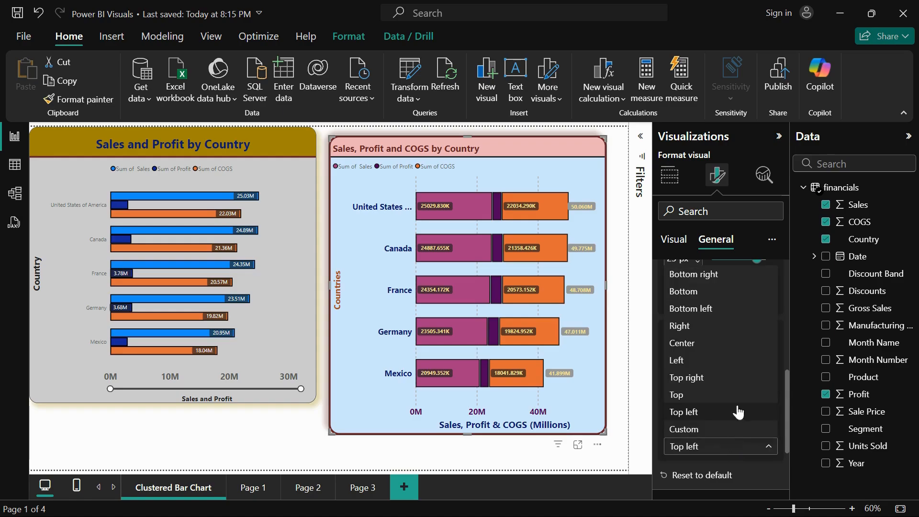
pyautogui.click(734, 323)
pyautogui.click(697, 412)
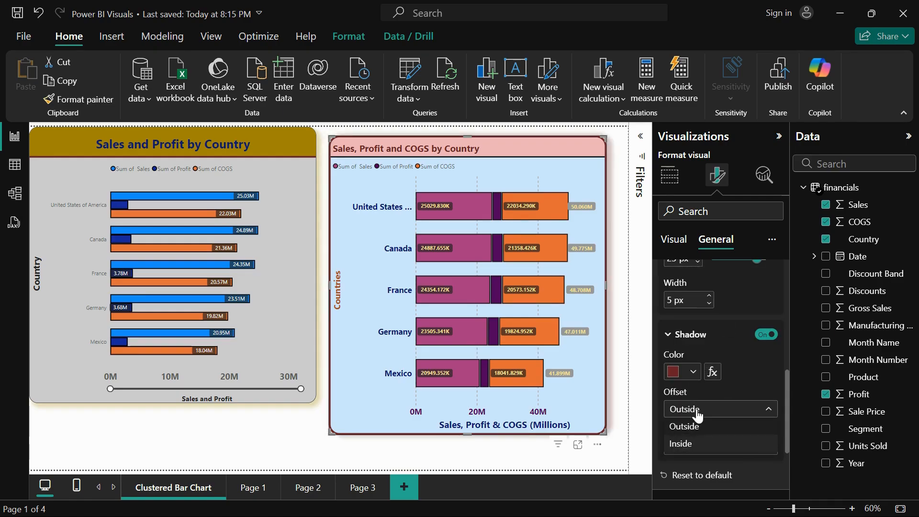
pyautogui.click(737, 360)
# Apply the Currency data format to Sum of Sales in the stacked bar chart
pyautogui.scroll(-3, 737, 360)
pyautogui.click(698, 391)
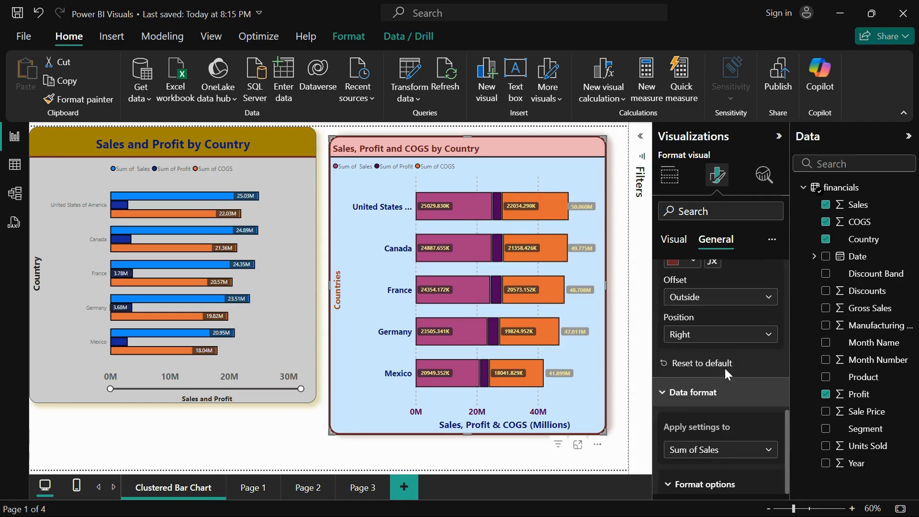
pyautogui.scroll(-2, 725, 367)
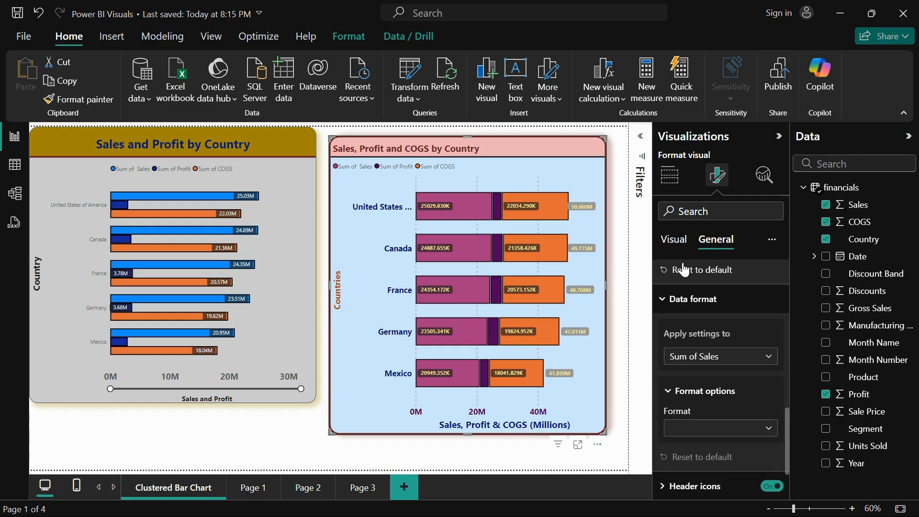
pyautogui.click(702, 361)
pyautogui.click(702, 359)
pyautogui.click(702, 359)
pyautogui.click(698, 376)
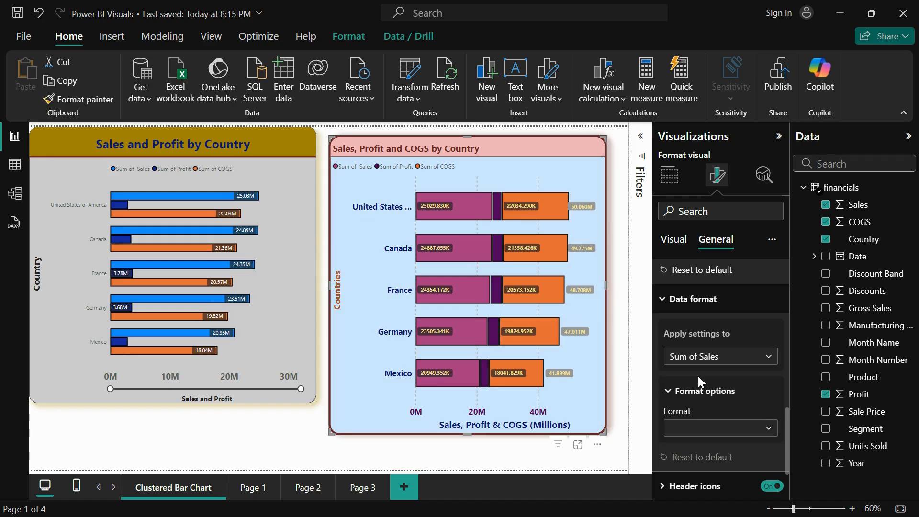
pyautogui.click(700, 425)
pyautogui.click(715, 413)
pyautogui.click(732, 359)
pyautogui.click(721, 392)
pyautogui.scroll(-2, 720, 388)
pyautogui.click(716, 373)
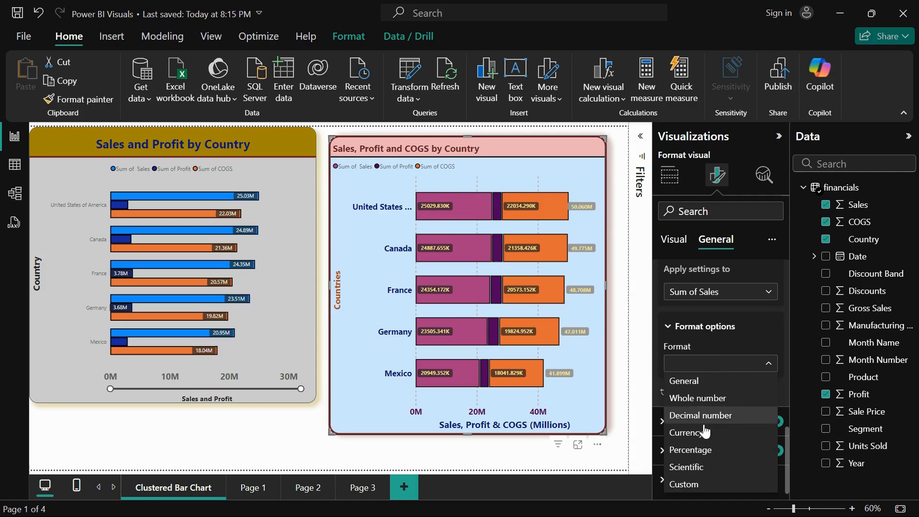
pyautogui.click(702, 433)
pyautogui.scroll(-2, 727, 394)
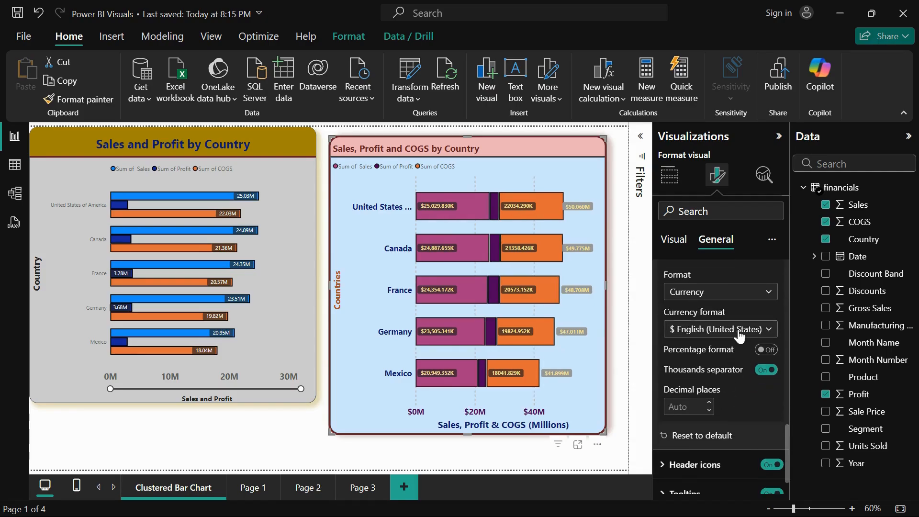
# Try the € Euro (€ 123) currency format for Sum of Sales and return it to $ English (United States)
pyautogui.click(739, 329)
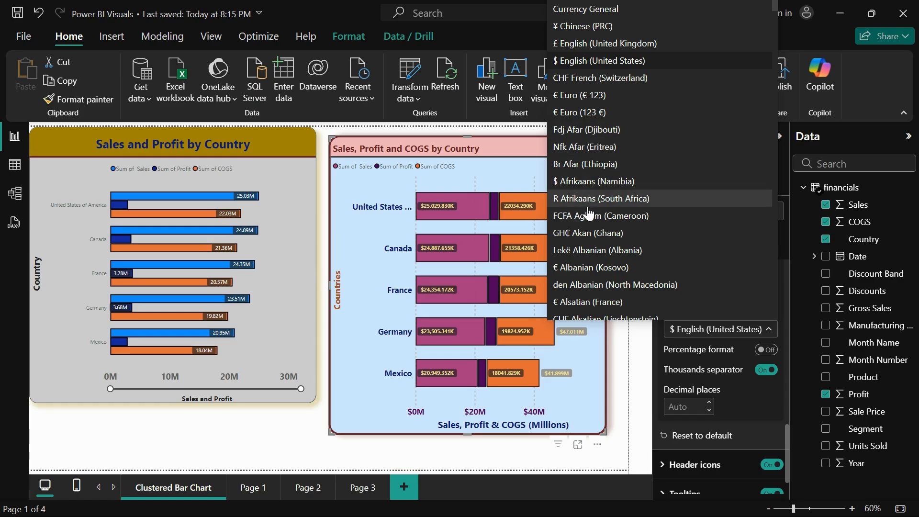
pyautogui.scroll(-1, 588, 215)
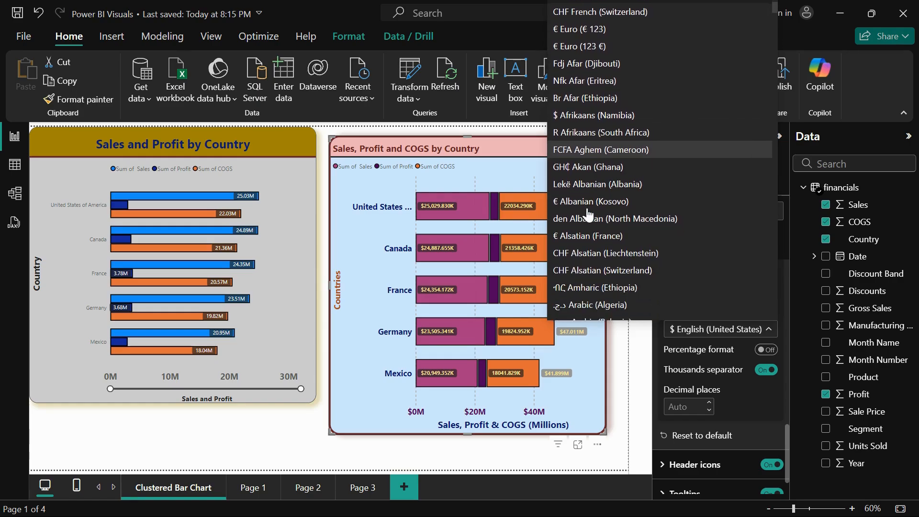
pyautogui.scroll(1, 588, 216)
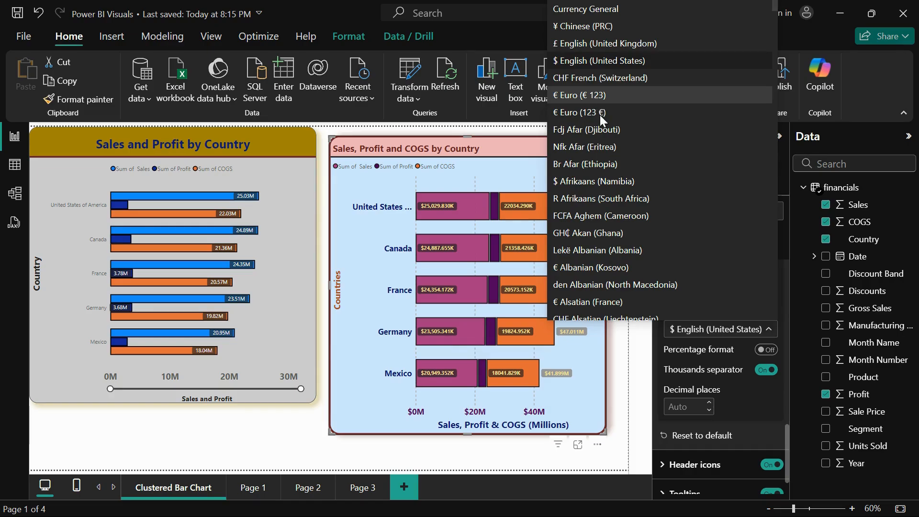
pyautogui.click(591, 95)
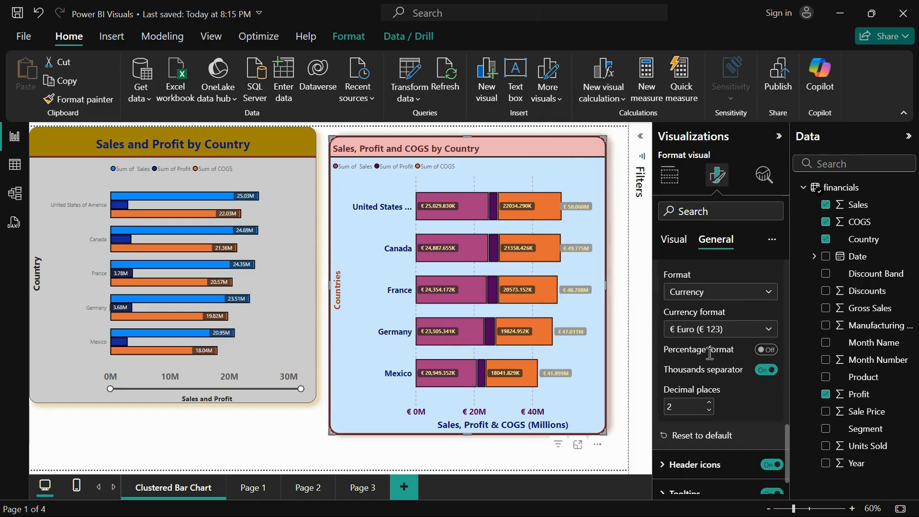
pyautogui.click(715, 334)
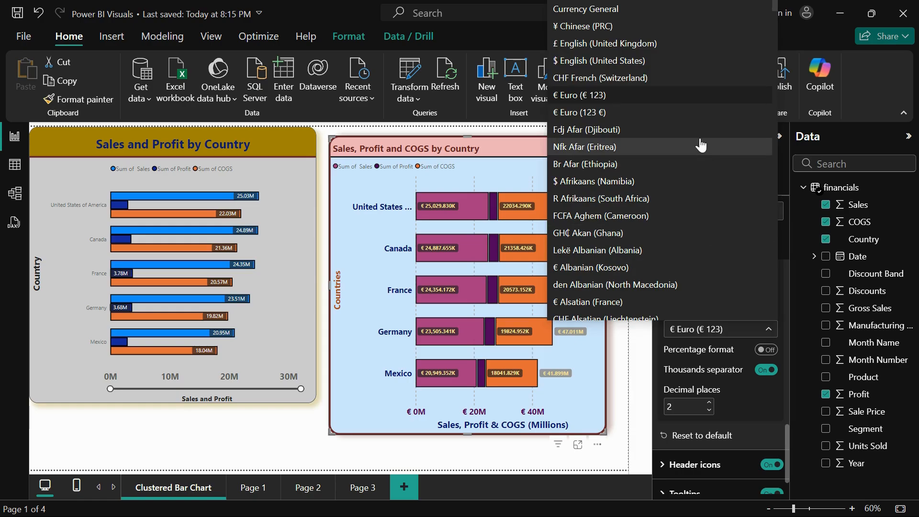
pyautogui.click(672, 61)
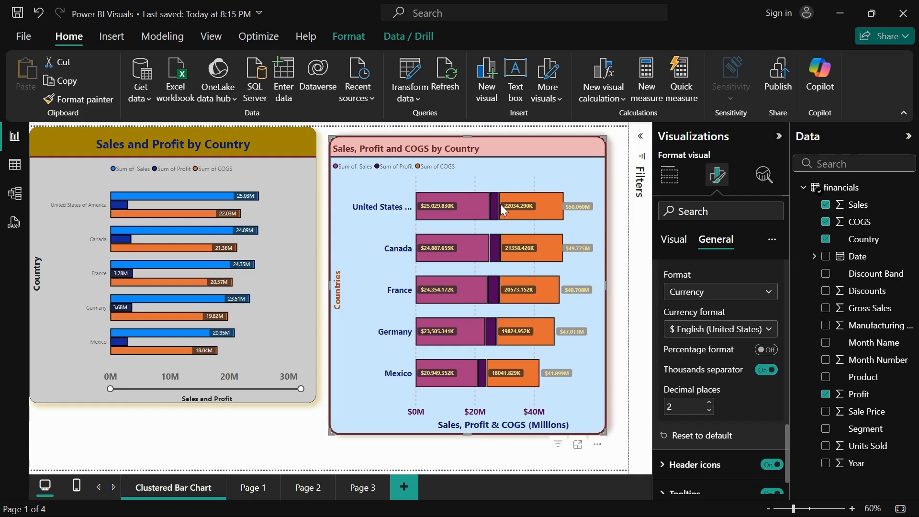
pyautogui.moveTo(433, 210)
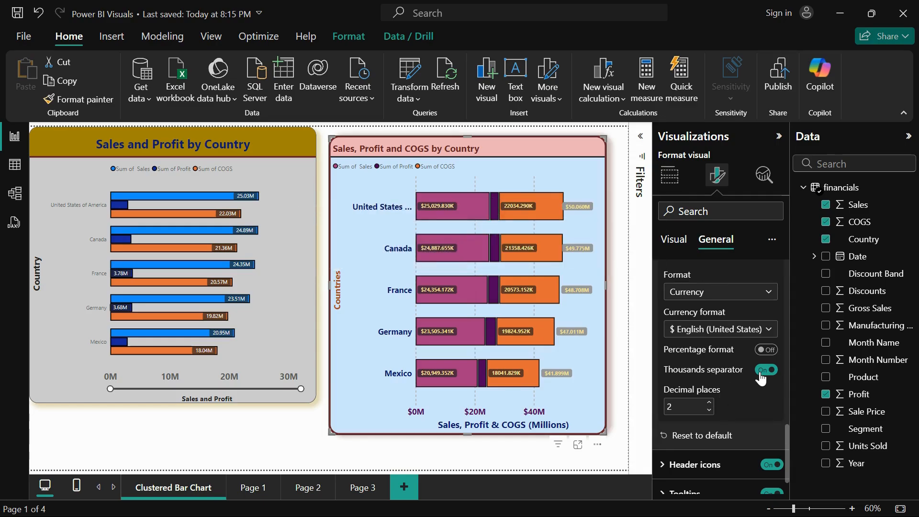
# Apply the Currency data format to Sum of Profit in the stacked bar chart
pyautogui.scroll(2, 739, 280)
pyautogui.click(739, 284)
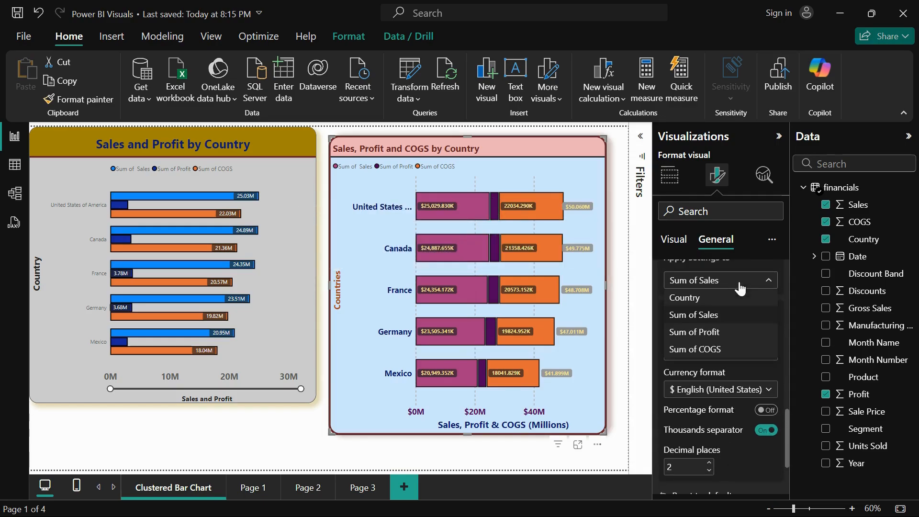
pyautogui.click(721, 330)
pyautogui.click(721, 364)
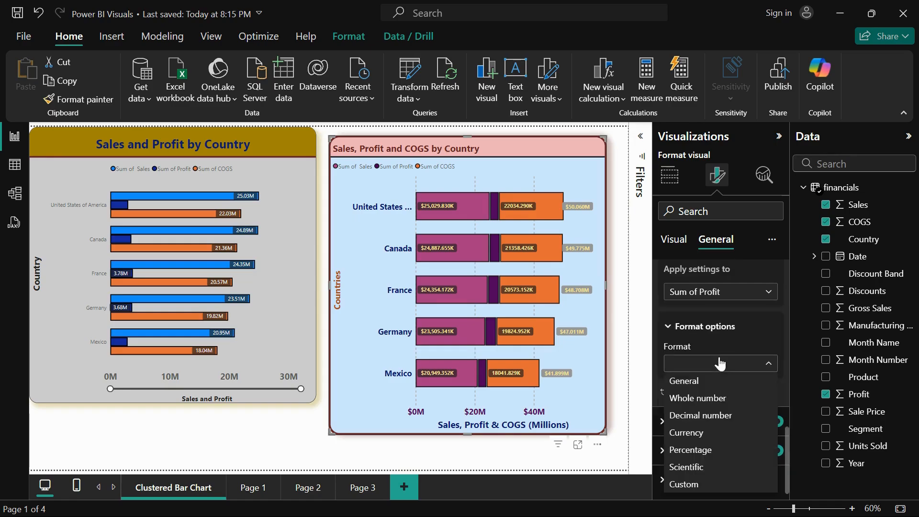
pyautogui.click(729, 382)
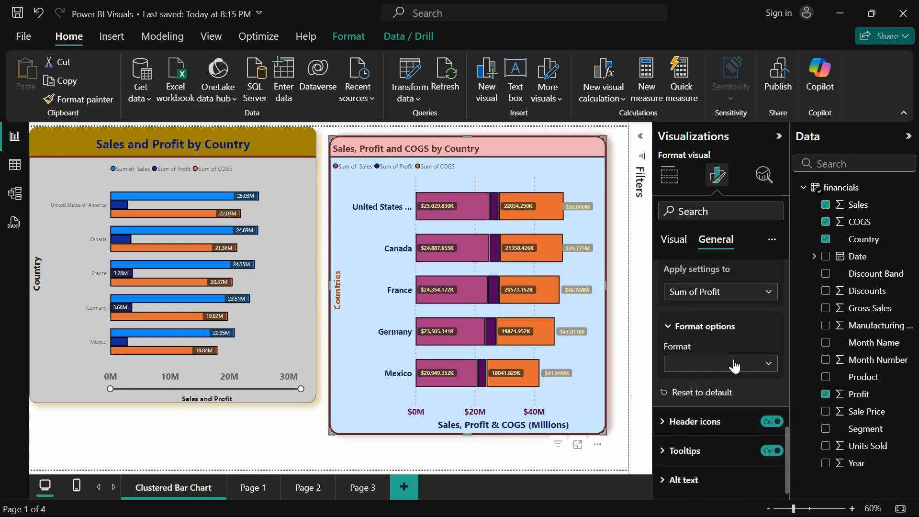
pyautogui.click(731, 365)
pyautogui.click(707, 433)
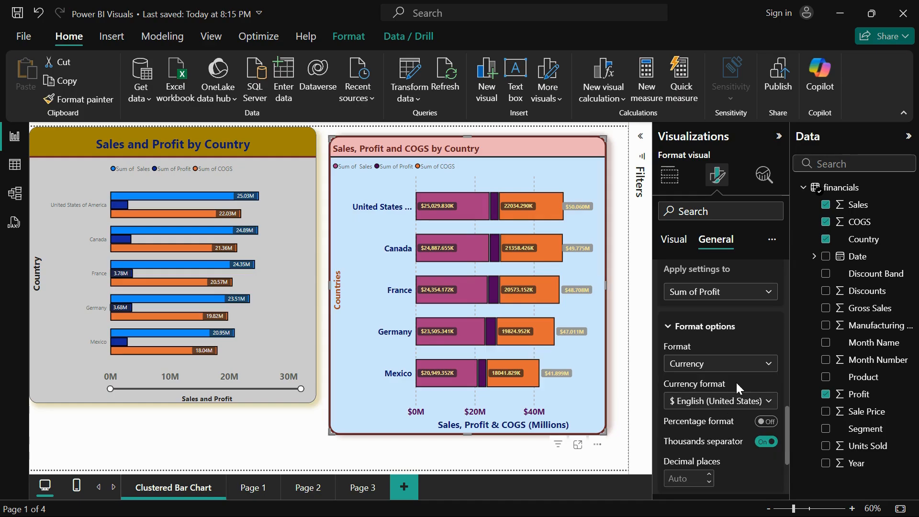
pyautogui.scroll(-3, 736, 397)
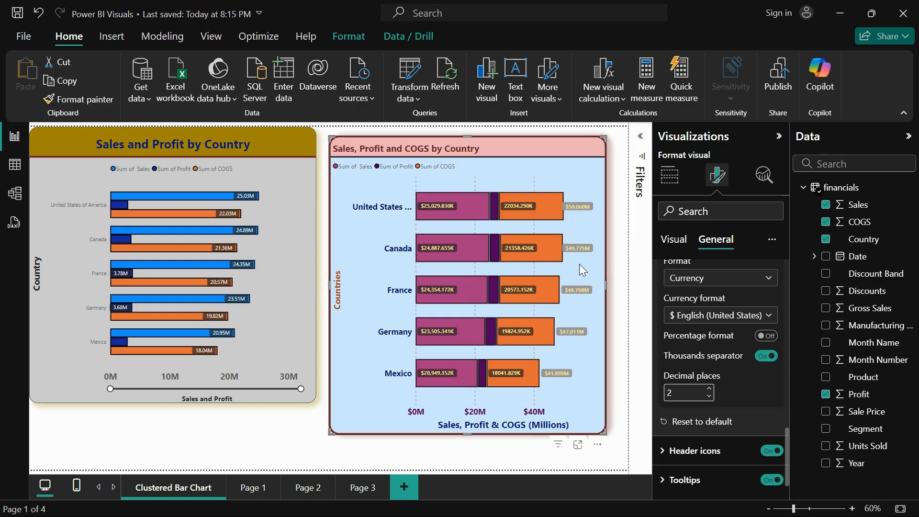
pyautogui.moveTo(498, 202)
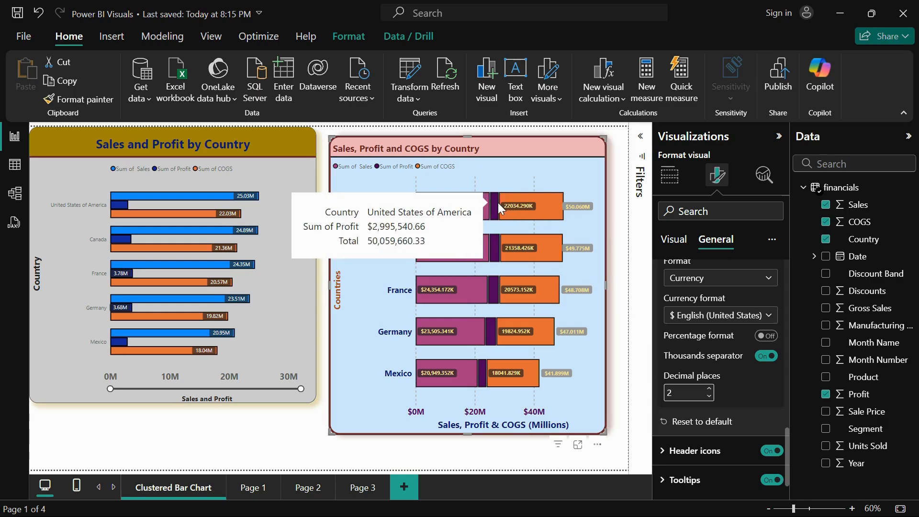
# Show the data format options for Sum of COGS
pyautogui.scroll(2, 716, 287)
pyautogui.click(716, 289)
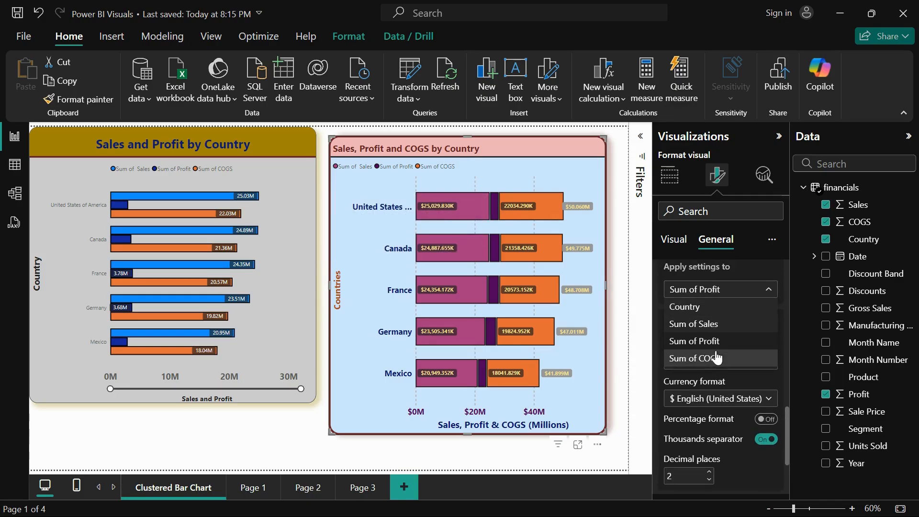
pyautogui.click(716, 358)
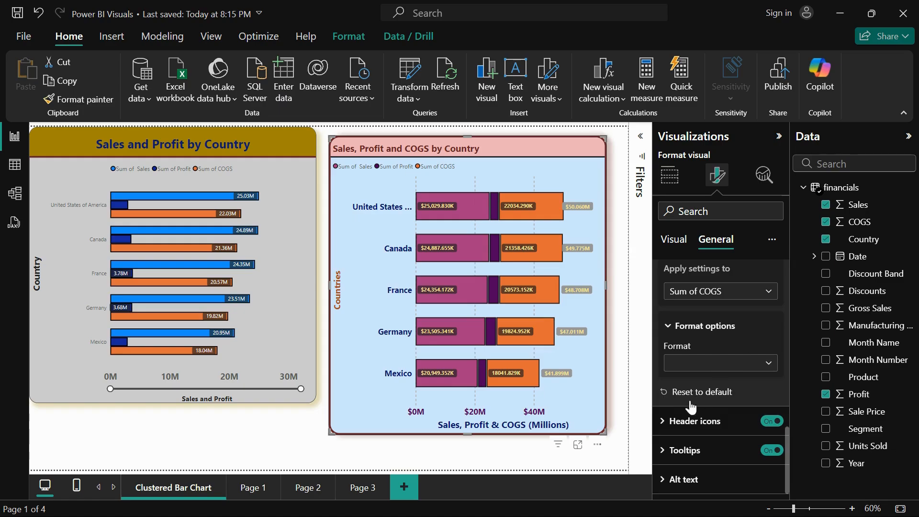
# Open the stacked bar chart's header icon options and switch the header icons off and back on
pyautogui.click(683, 423)
pyautogui.scroll(-5, 676, 420)
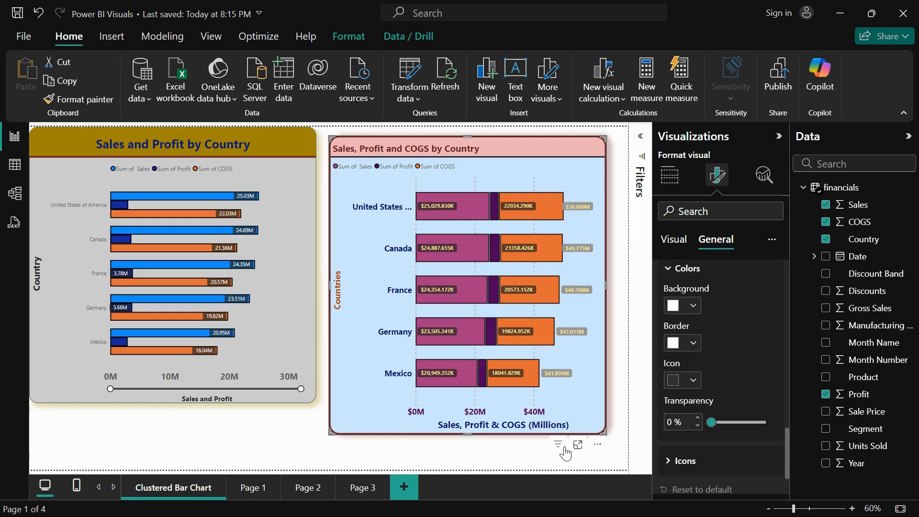
pyautogui.scroll(2, 734, 335)
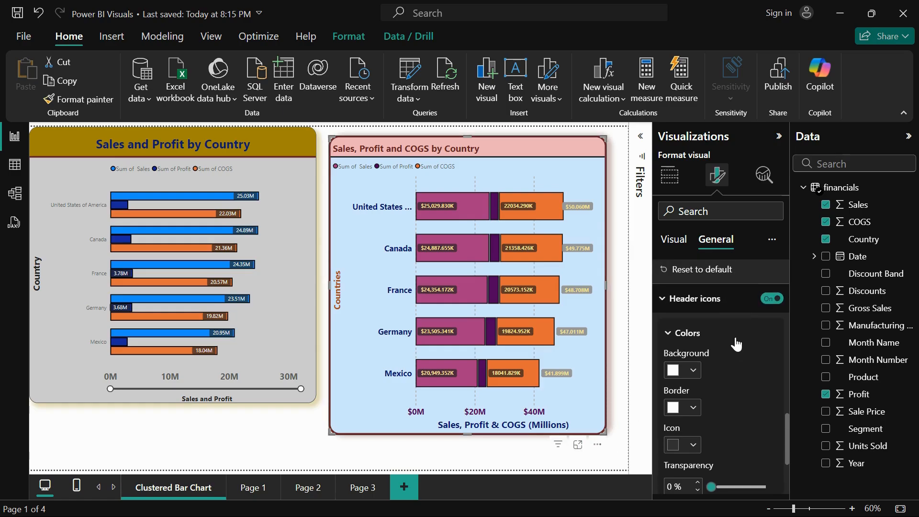
pyautogui.click(764, 299)
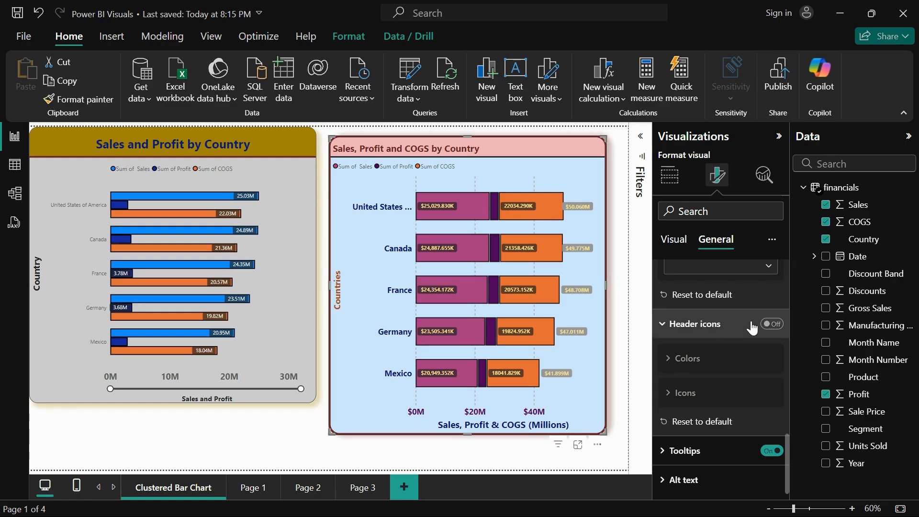
pyautogui.click(770, 326)
# Set the header icons' background to the darkest theme red and their border to the lightest theme red
pyautogui.click(691, 360)
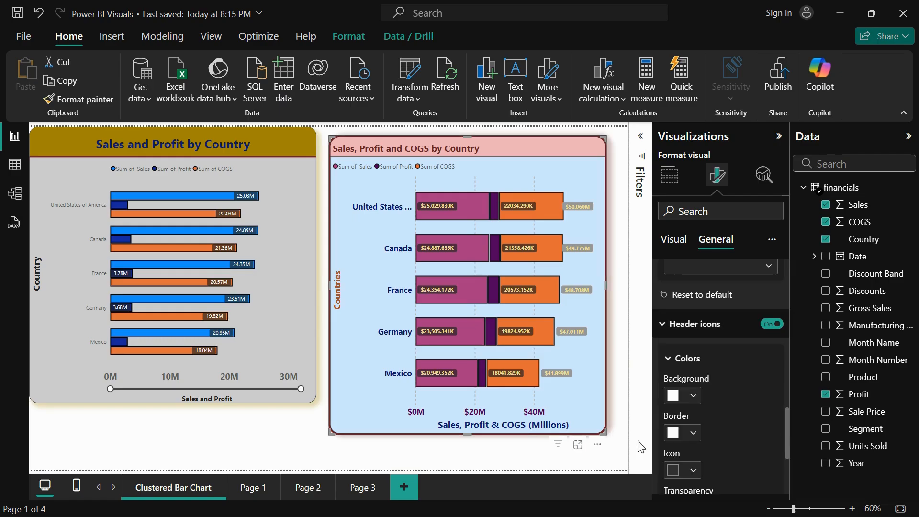
pyautogui.scroll(-2, 694, 382)
pyautogui.click(689, 334)
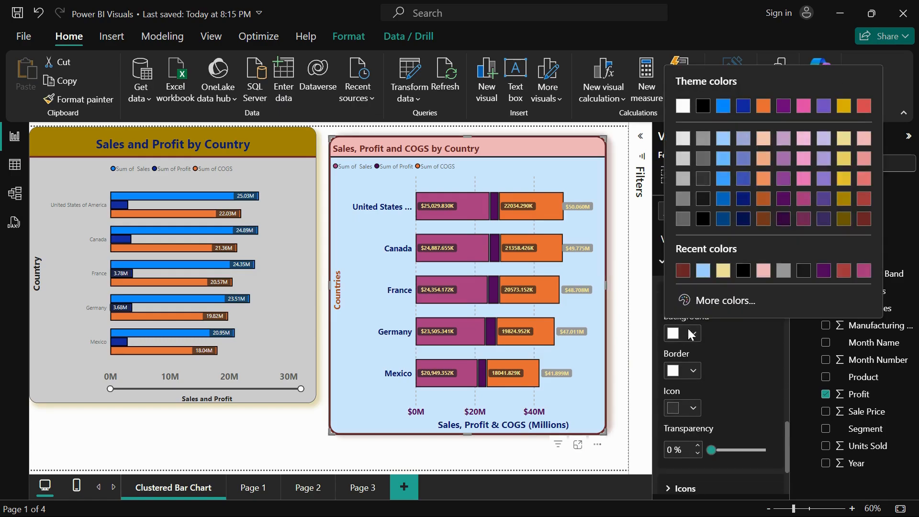
pyautogui.click(864, 220)
pyautogui.click(694, 372)
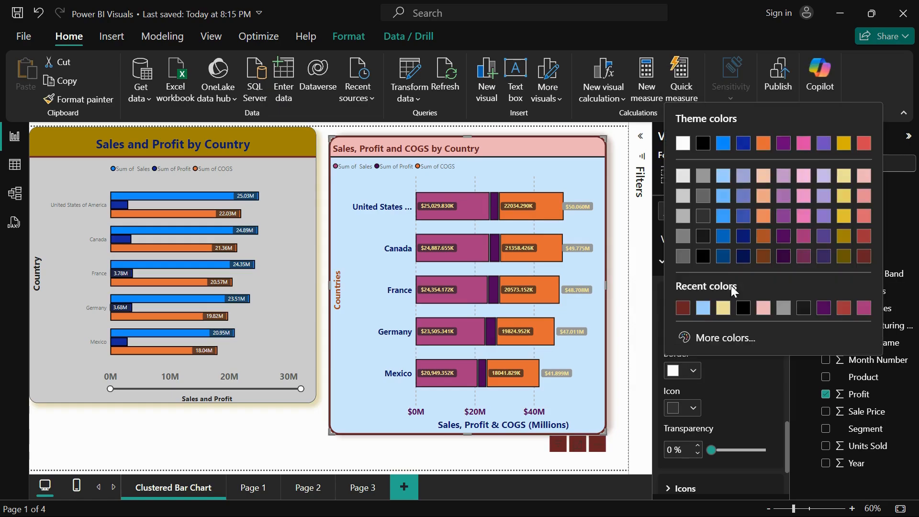
pyautogui.click(861, 173)
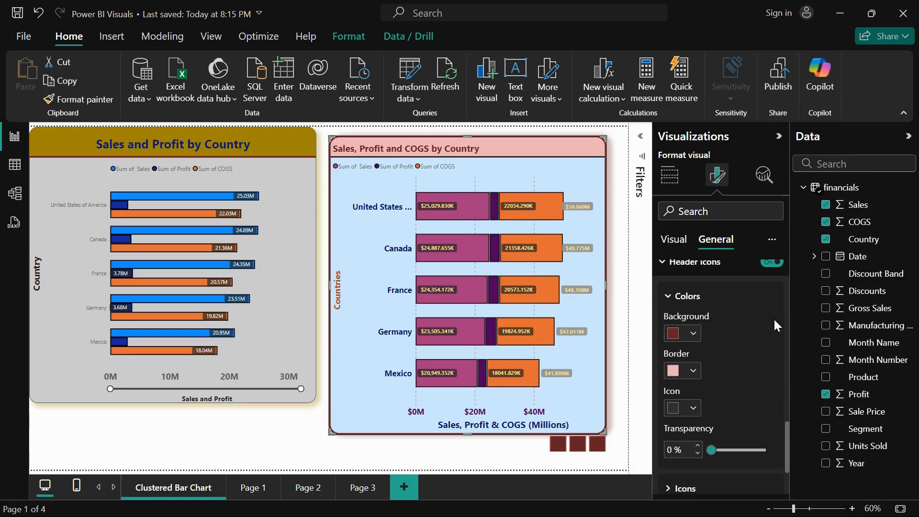
# Set the header icons' icon colour to white and their transparency to 43%
pyautogui.scroll(-1, 773, 318)
pyautogui.click(681, 374)
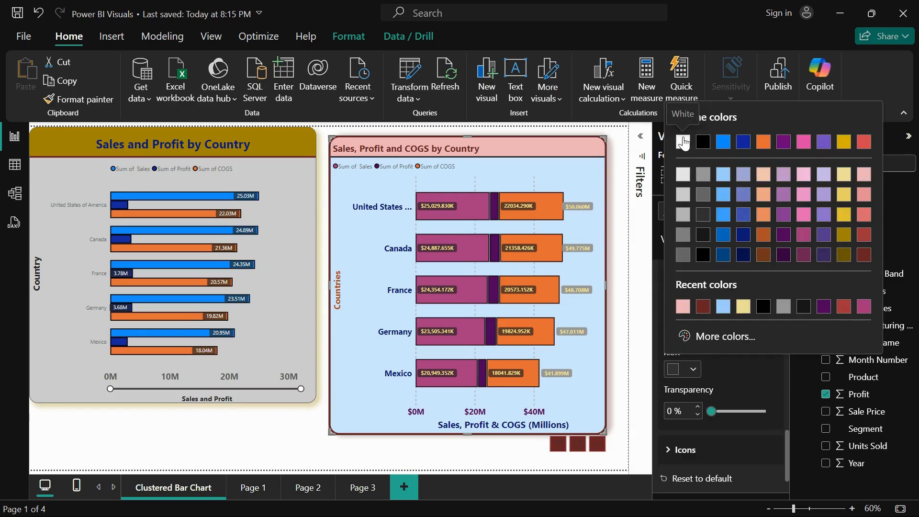
pyautogui.click(684, 148)
pyautogui.scroll(-1, 706, 273)
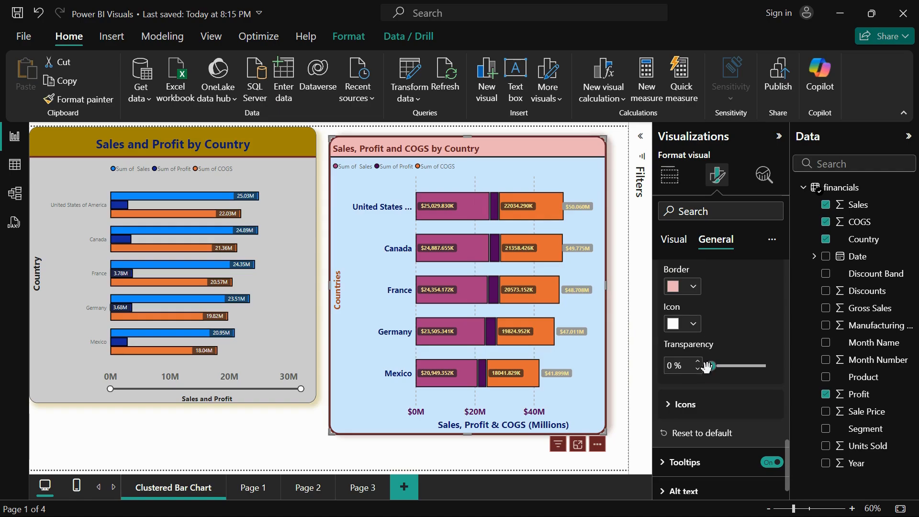
pyautogui.moveTo(712, 365); pyautogui.dragTo(733, 366)
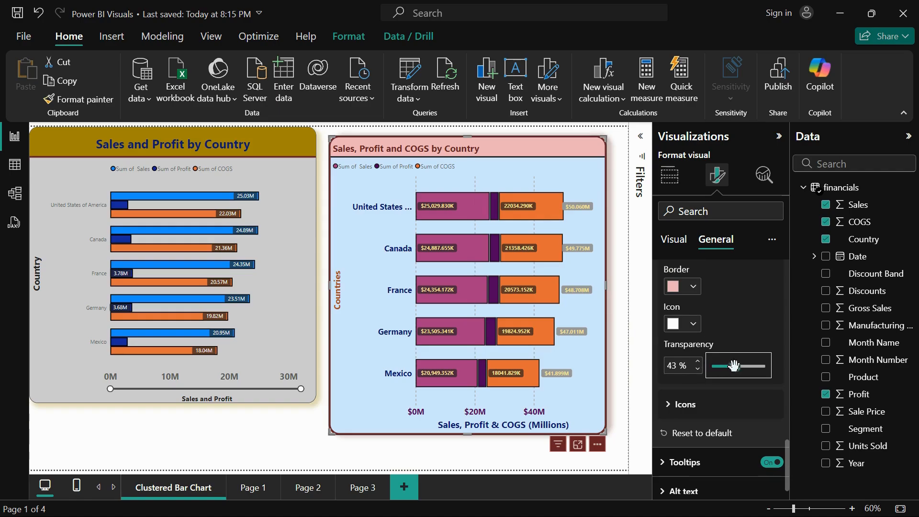
# Show the individual header icon switches of the stacked bar chart and turn the Visual information icon off
pyautogui.click(701, 407)
pyautogui.scroll(-4, 703, 410)
pyautogui.scroll(-3, 702, 410)
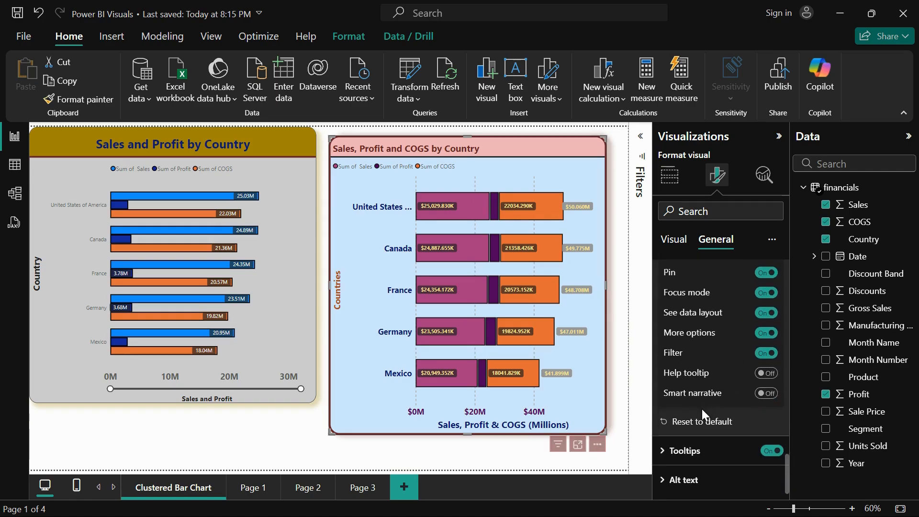
pyautogui.scroll(5, 702, 410)
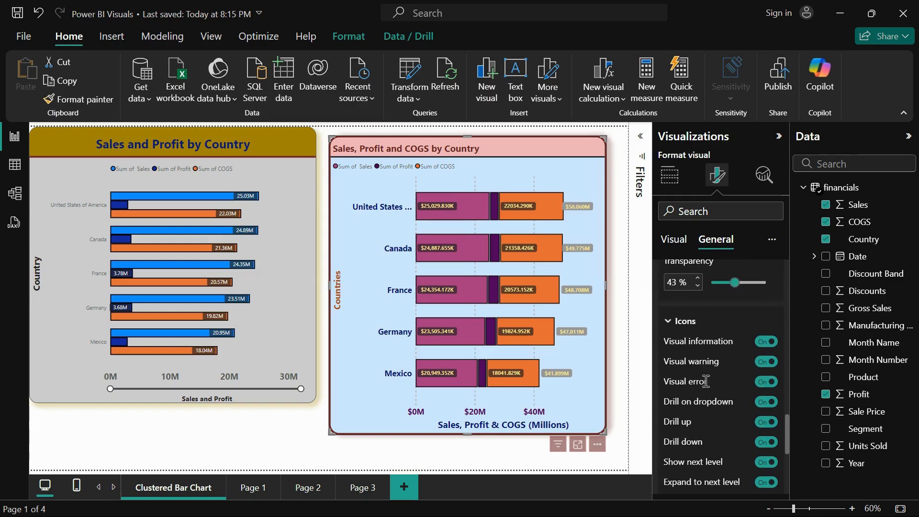
pyautogui.scroll(-2, 694, 440)
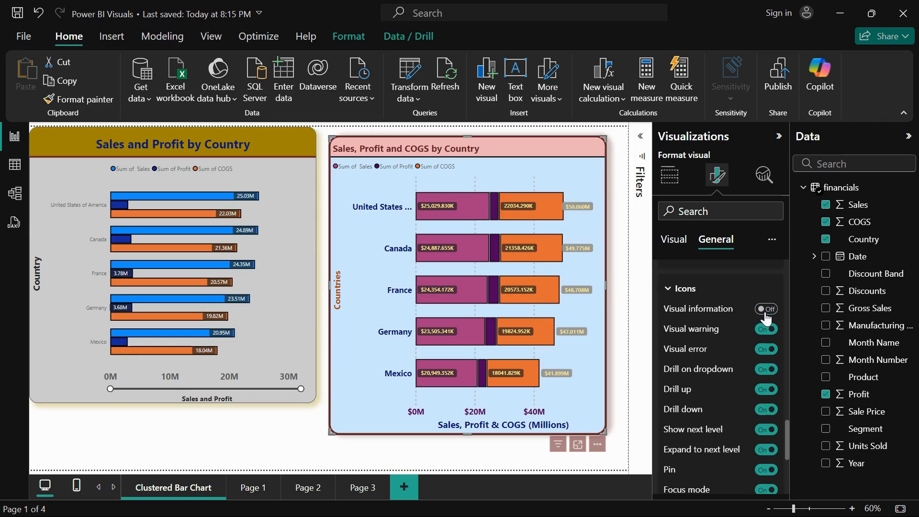
pyautogui.scroll(-8, 705, 359)
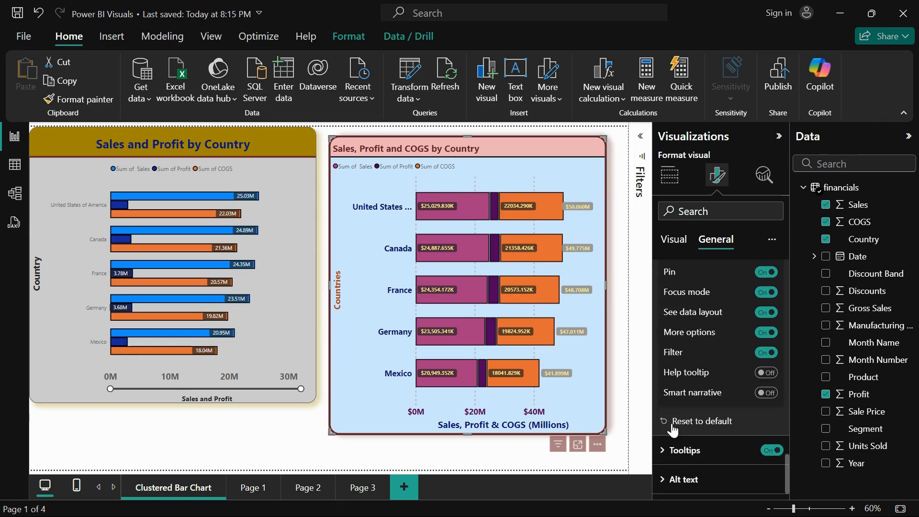
# Open the chart's tooltip options and view the tooltip of the Sales bar for the United States of America
pyautogui.click(669, 455)
pyautogui.scroll(-4, 694, 431)
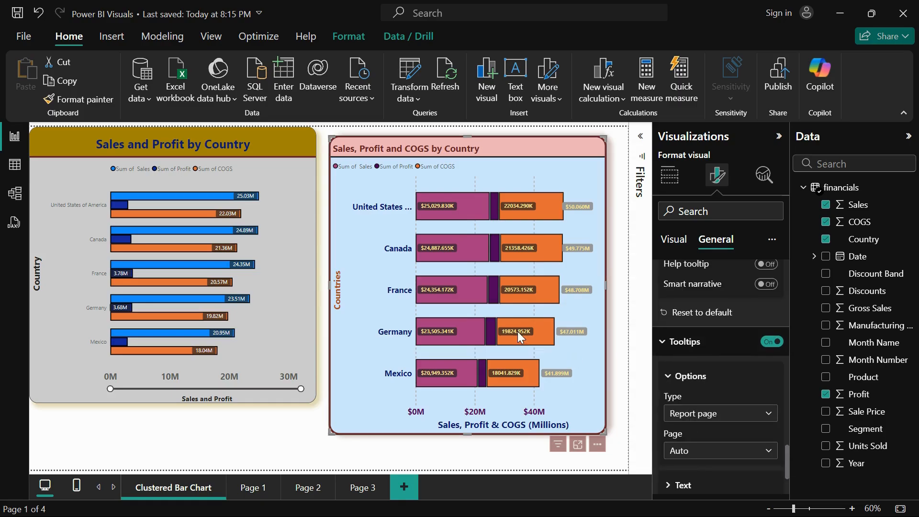
pyautogui.moveTo(532, 330)
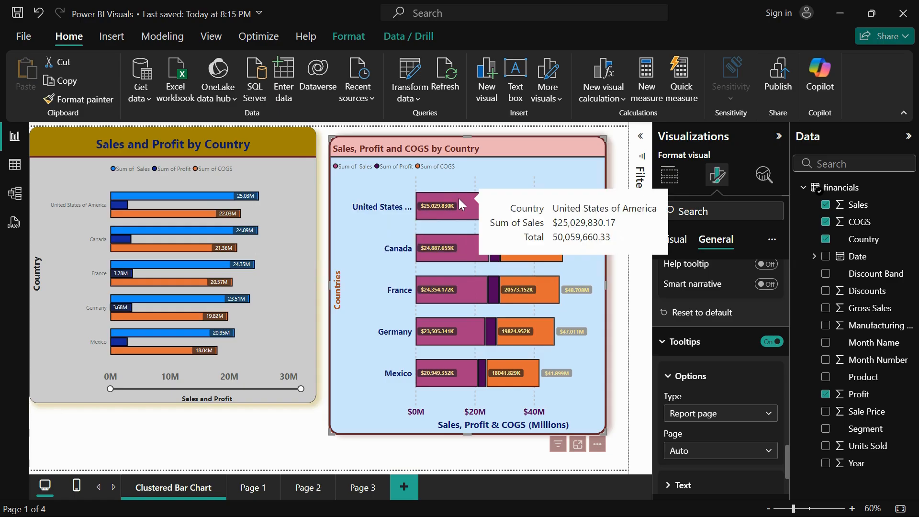
# Set the tooltip text's label colour to dark blue and its value colour to light blue
pyautogui.scroll(-2, 746, 445)
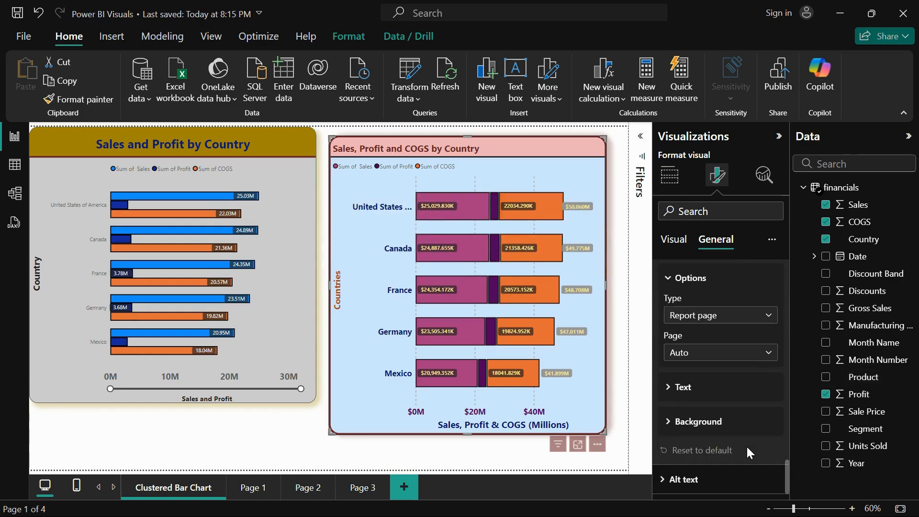
pyautogui.click(694, 392)
pyautogui.scroll(-2, 690, 378)
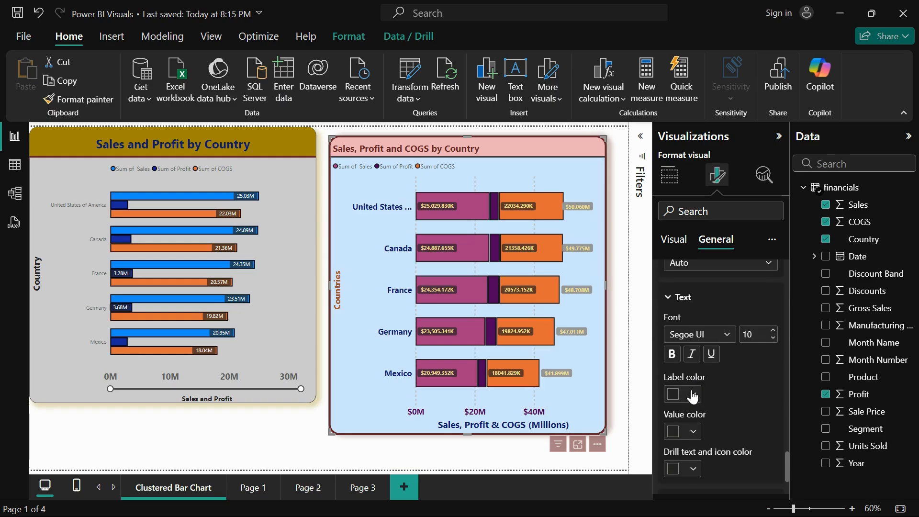
pyautogui.click(691, 392)
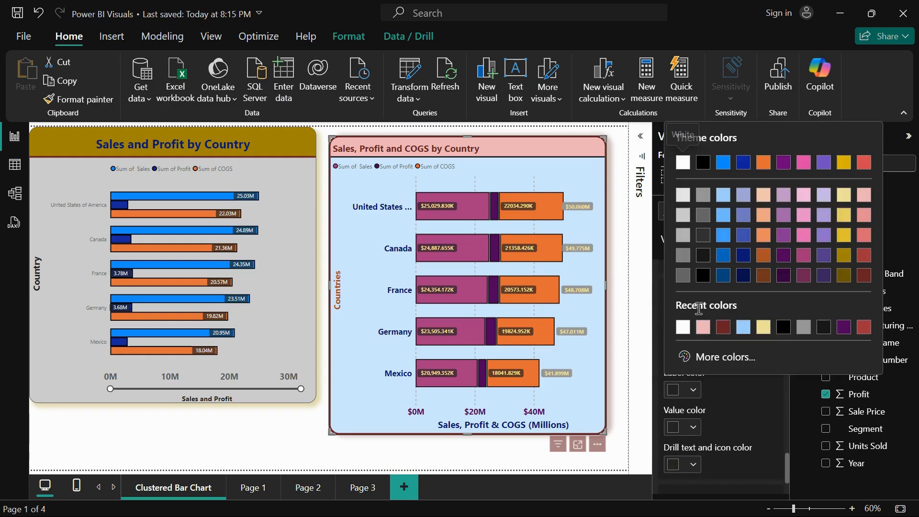
pyautogui.click(743, 256)
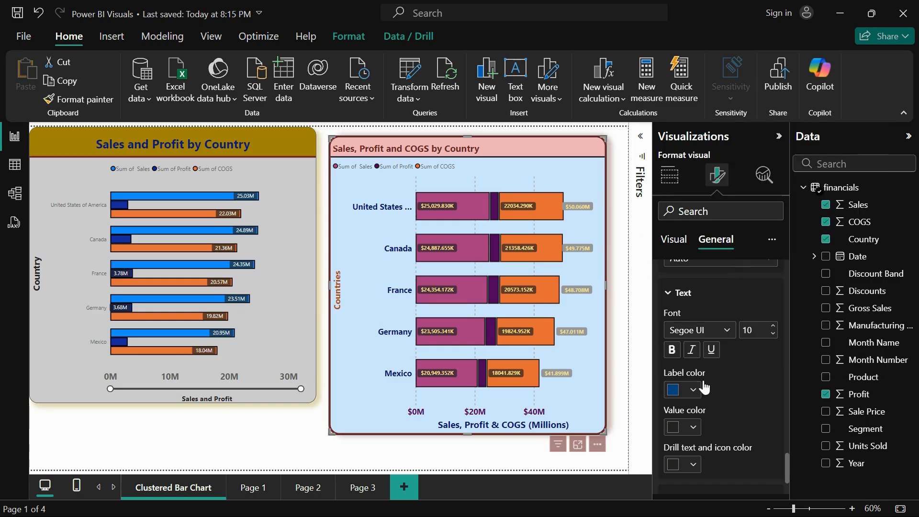
pyautogui.click(691, 427)
pyautogui.click(723, 273)
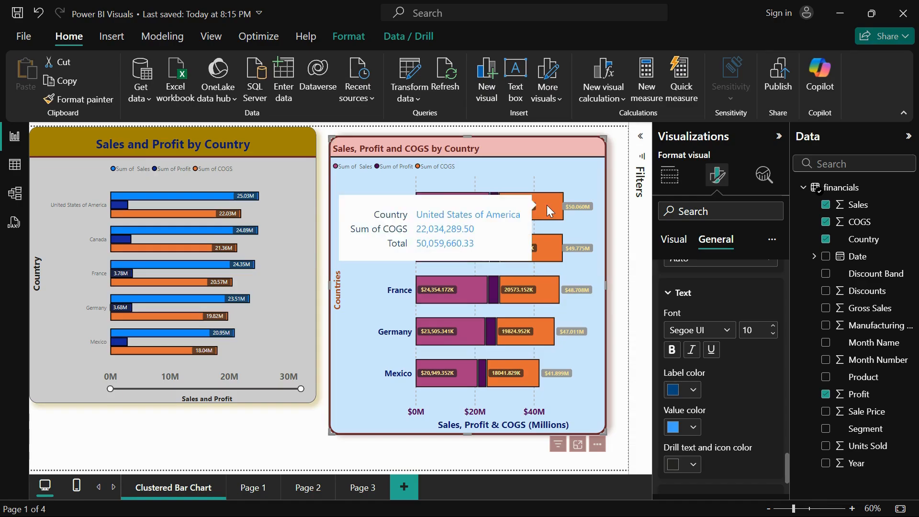
# Set the tooltips' background colour to light grey
pyautogui.scroll(-2, 745, 432)
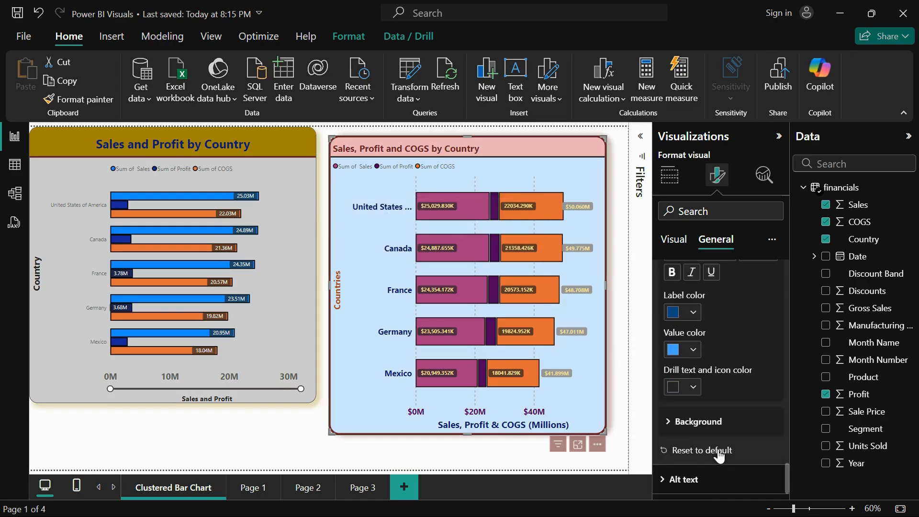
pyautogui.click(696, 421)
pyautogui.scroll(-2, 697, 425)
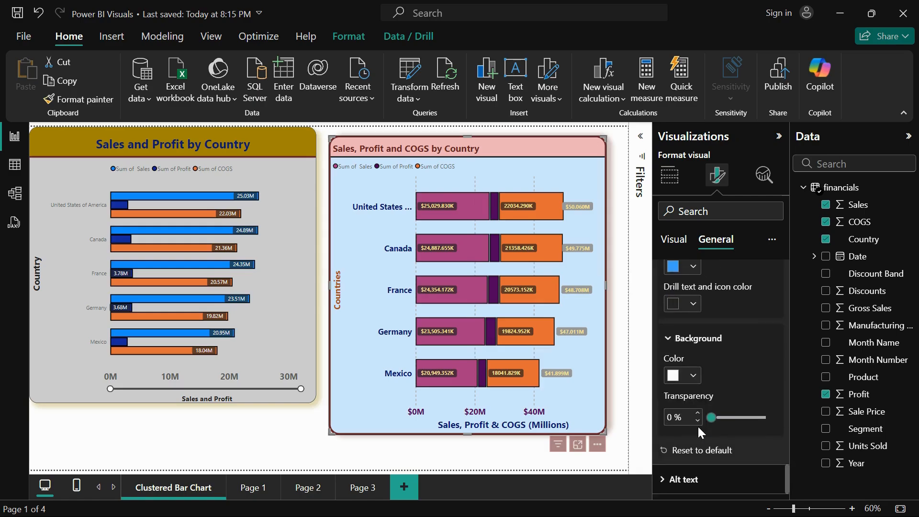
pyautogui.click(684, 372)
pyautogui.click(684, 150)
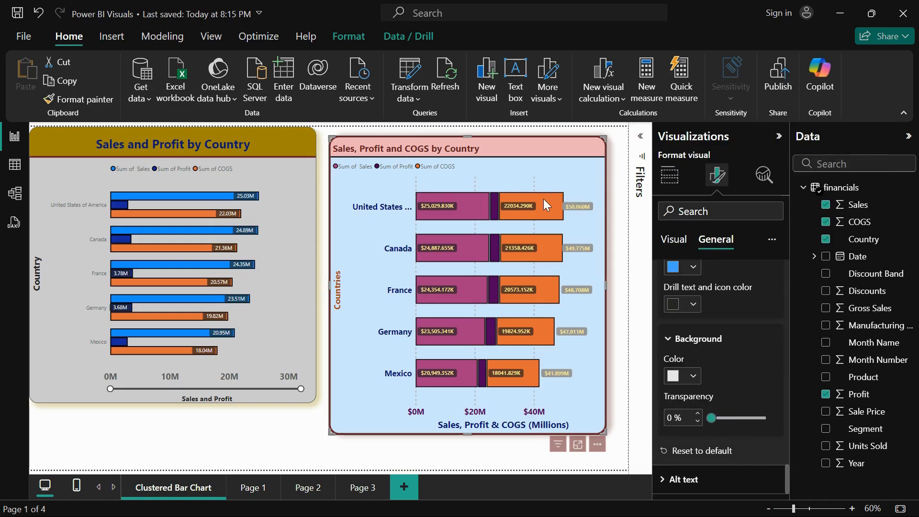
# Enter "Alternate Text" as the stacked bar chart's alt text
pyautogui.click(703, 478)
pyautogui.click(721, 420)
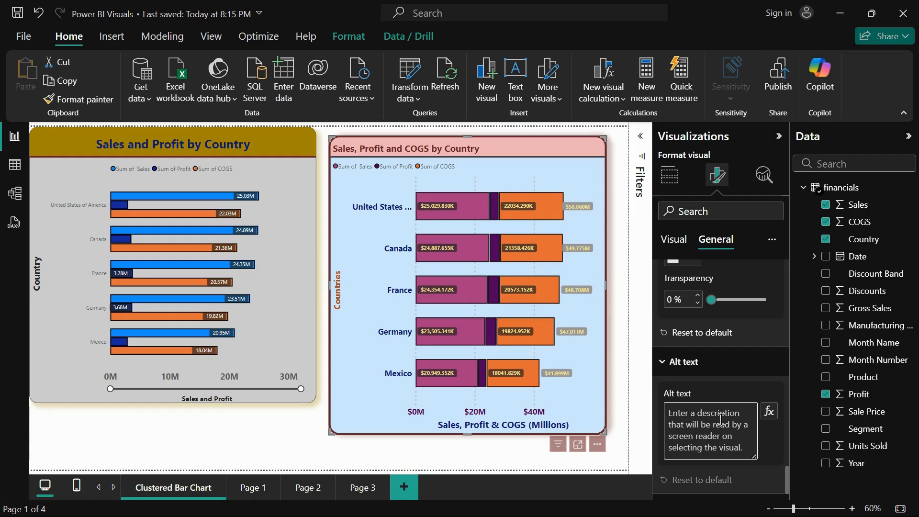
pyautogui.write('A')
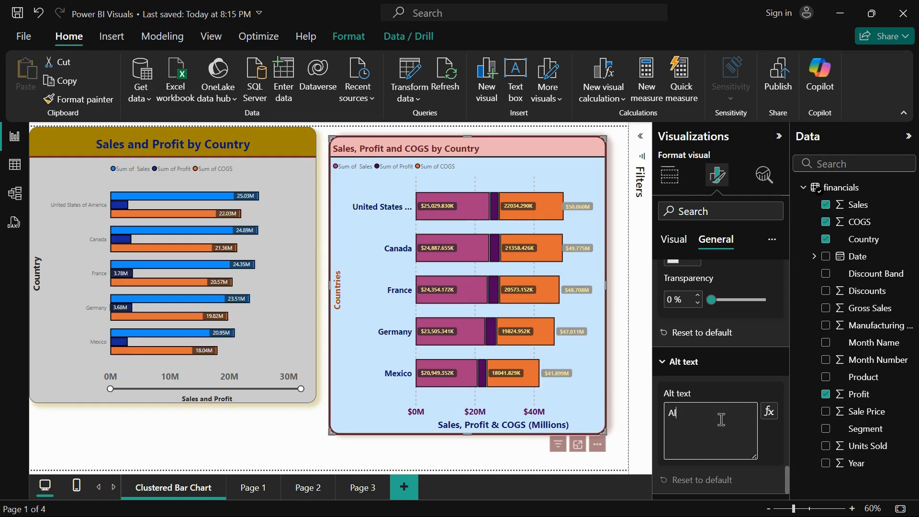
pyautogui.write('le')
pyautogui.press('BackSpace')
pyautogui.press('BackSpace')
pyautogui.press('BackSpace')
pyautogui.write('Alternate')
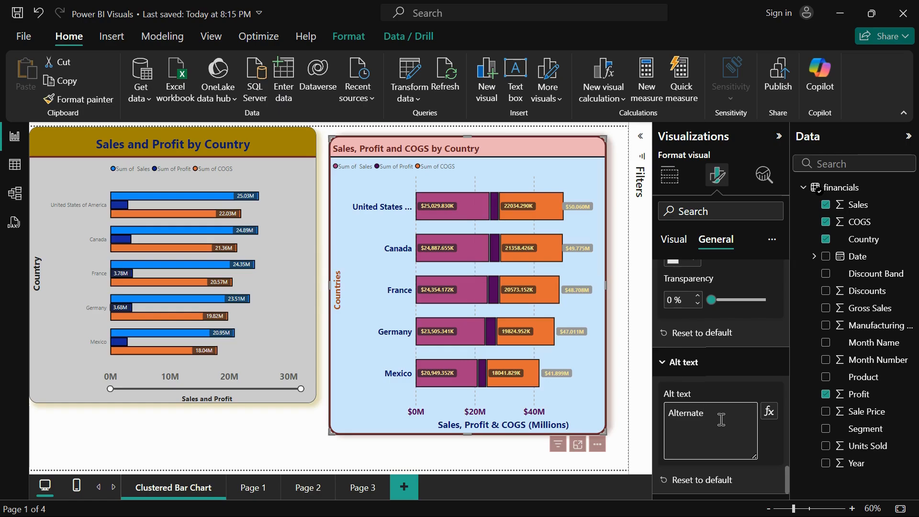
pyautogui.write(' Text')
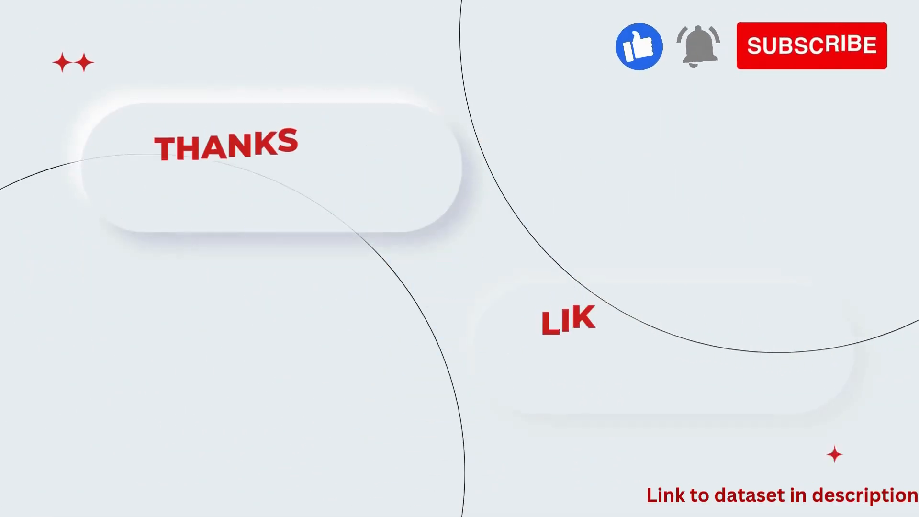